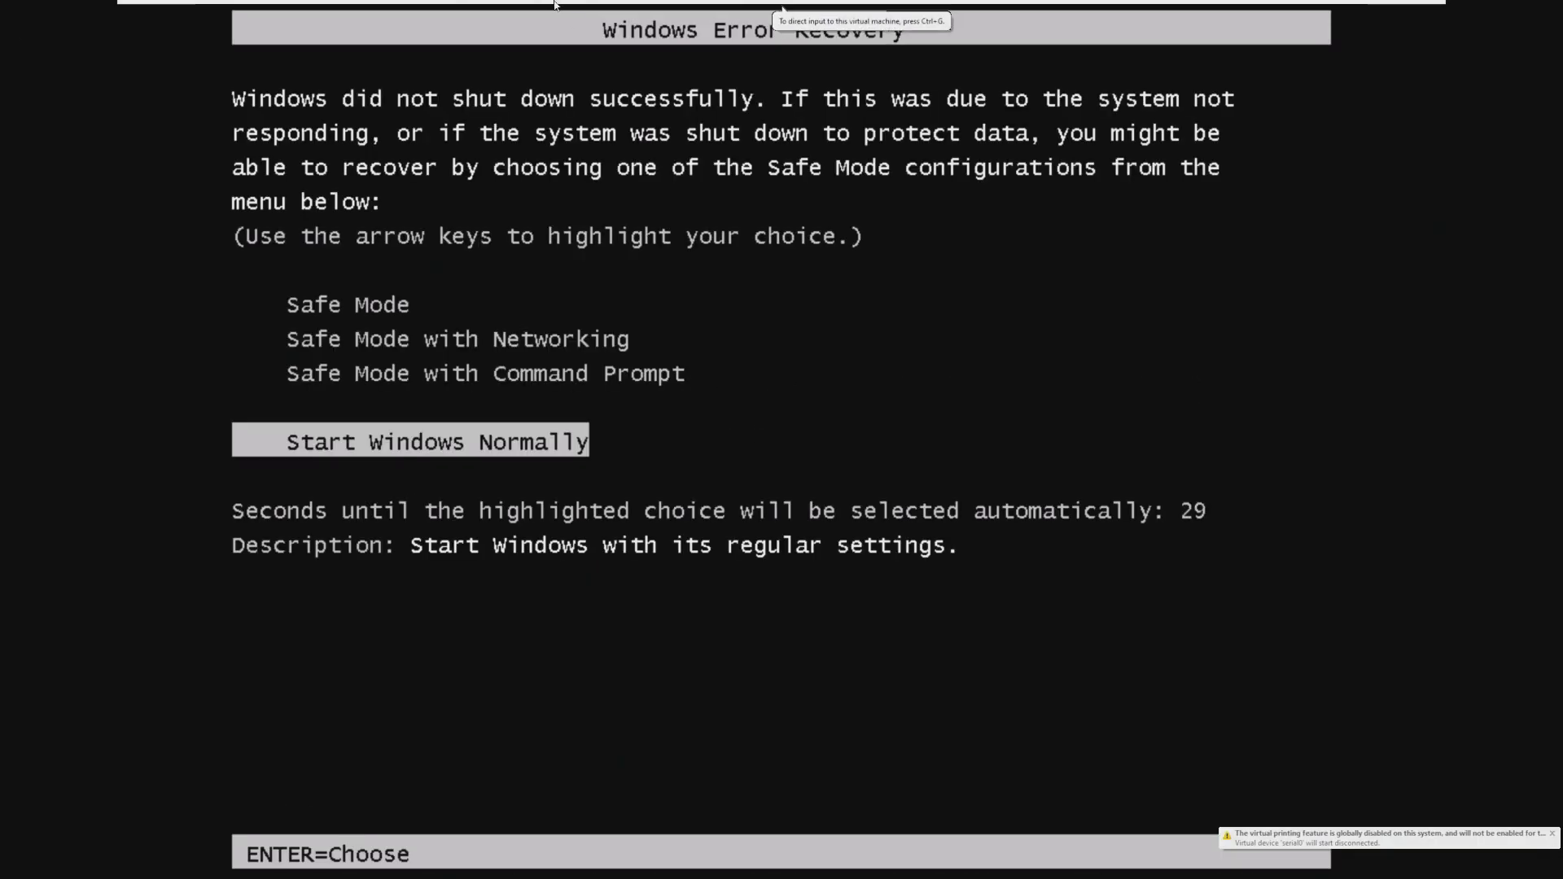
Step: Open the VM power menu from the VMware toolbar while Windows Error Recovery is showing
{"action": "left_click", "coordinate": [316, 9]}
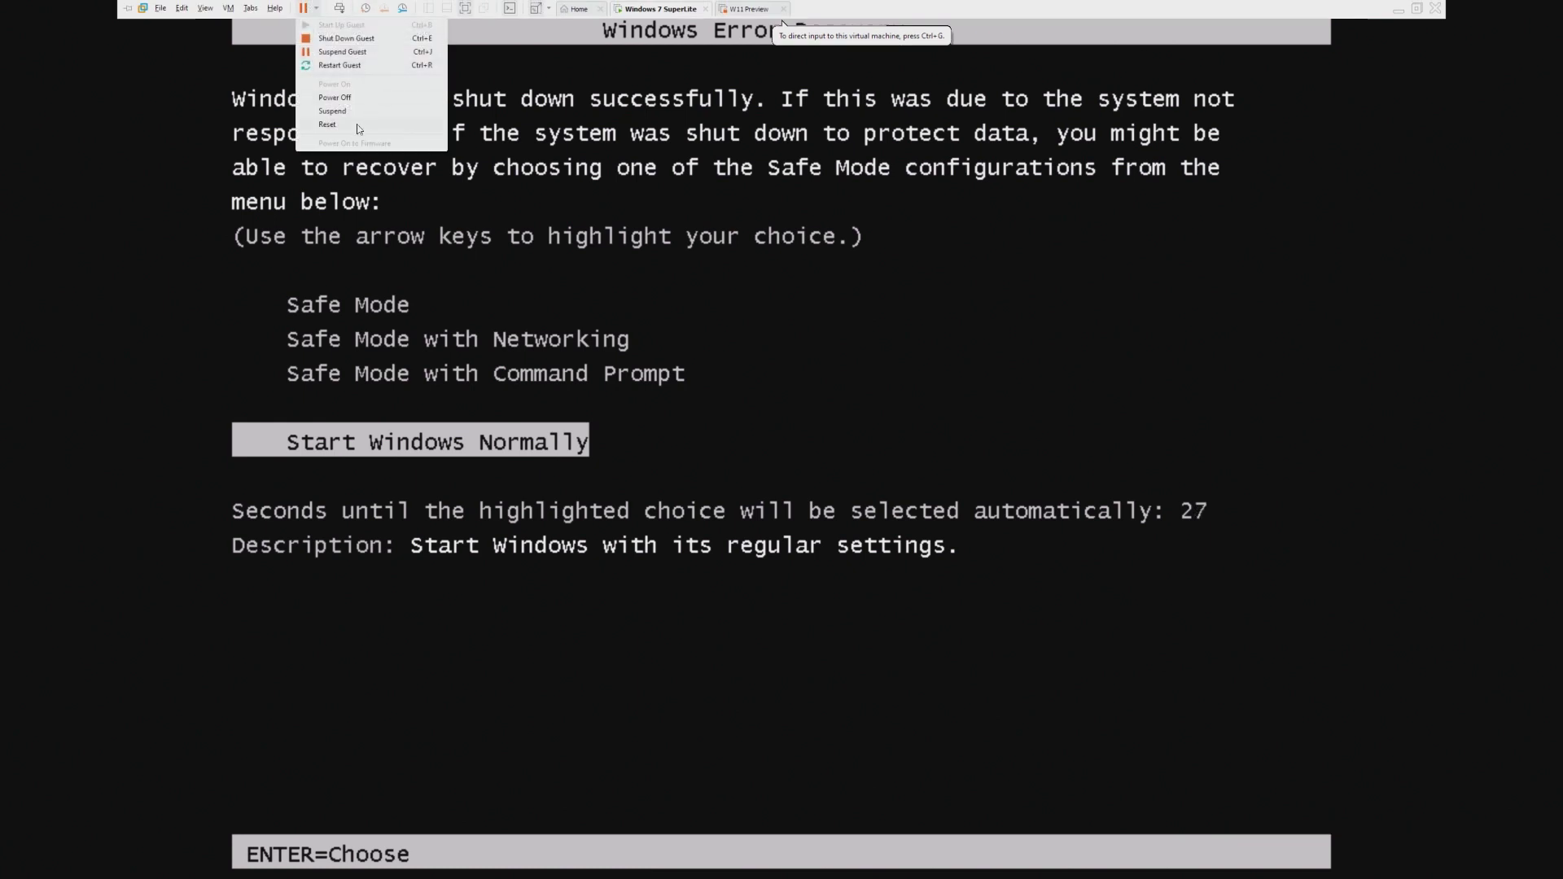
Step: Reset the virtual machine and confirm the reset so it boots into Windows 7 Setup
{"action": "left_click", "coordinate": [364, 124]}
{"action": "left_click", "coordinate": [801, 473]}
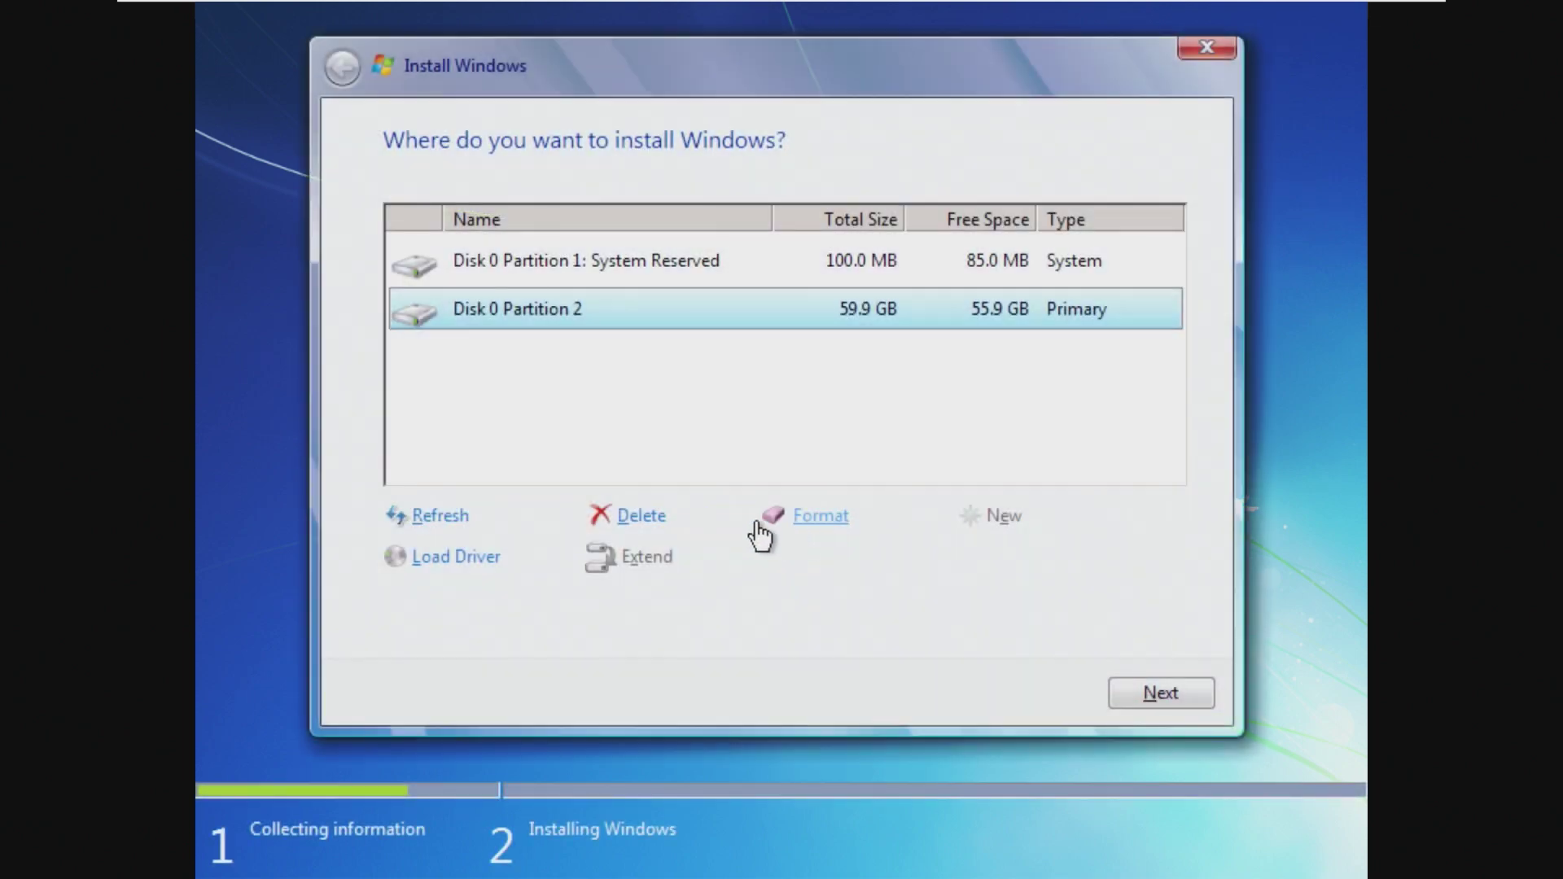
Step: Delete the second partition and System Reserved, then install onto the 60 GB unallocated space
{"action": "left_click", "coordinate": [757, 531]}
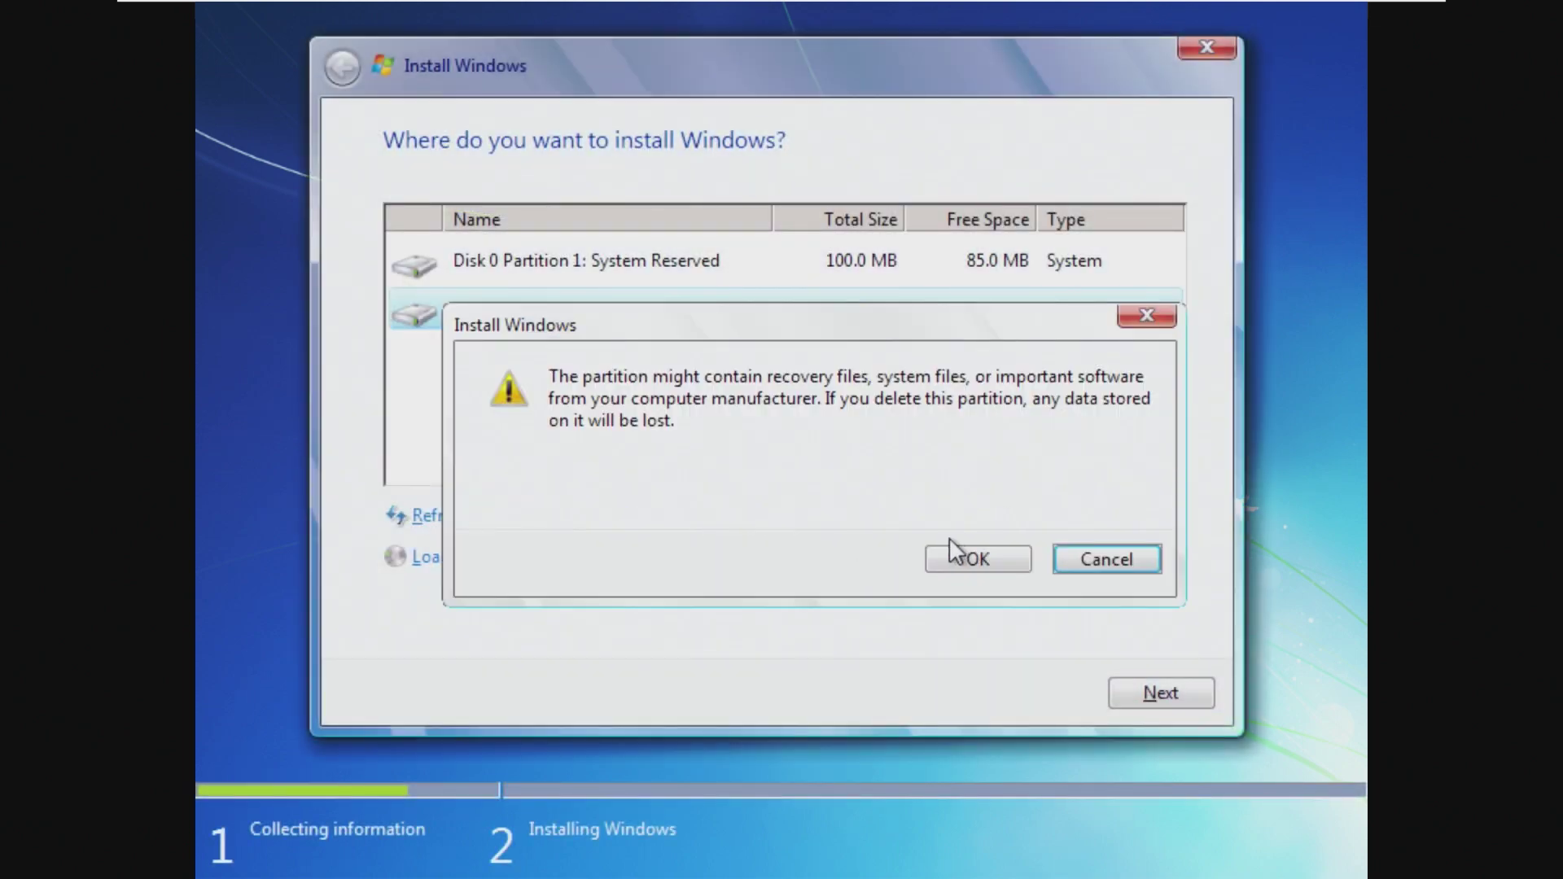
{"action": "left_click", "coordinate": [951, 551]}
{"action": "left_click", "coordinate": [647, 518]}
{"action": "left_click", "coordinate": [952, 560]}
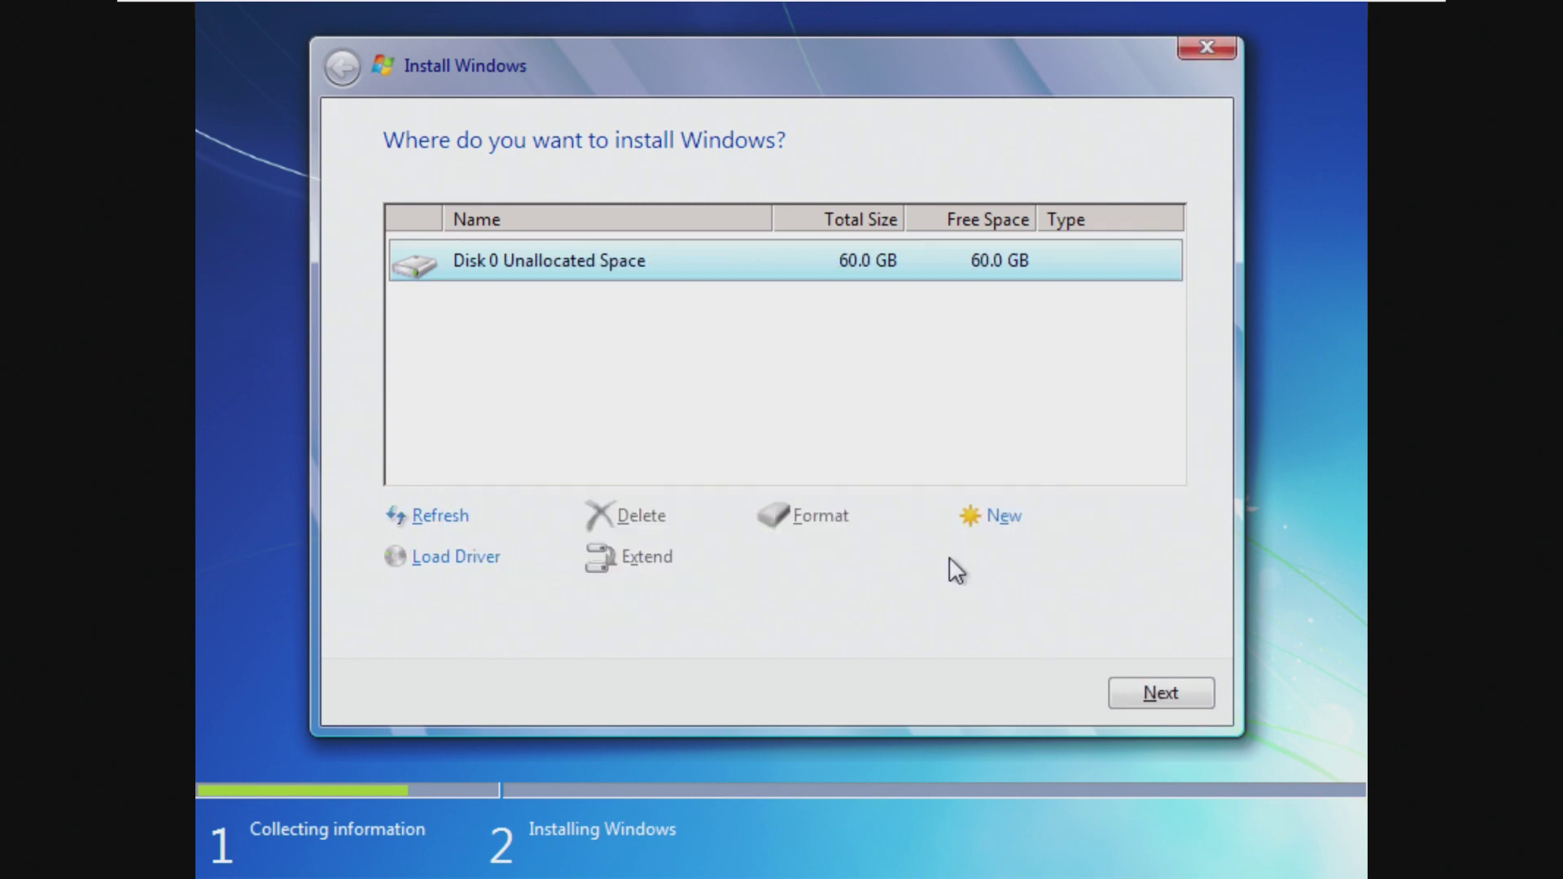
{"action": "left_click", "coordinate": [1127, 699]}
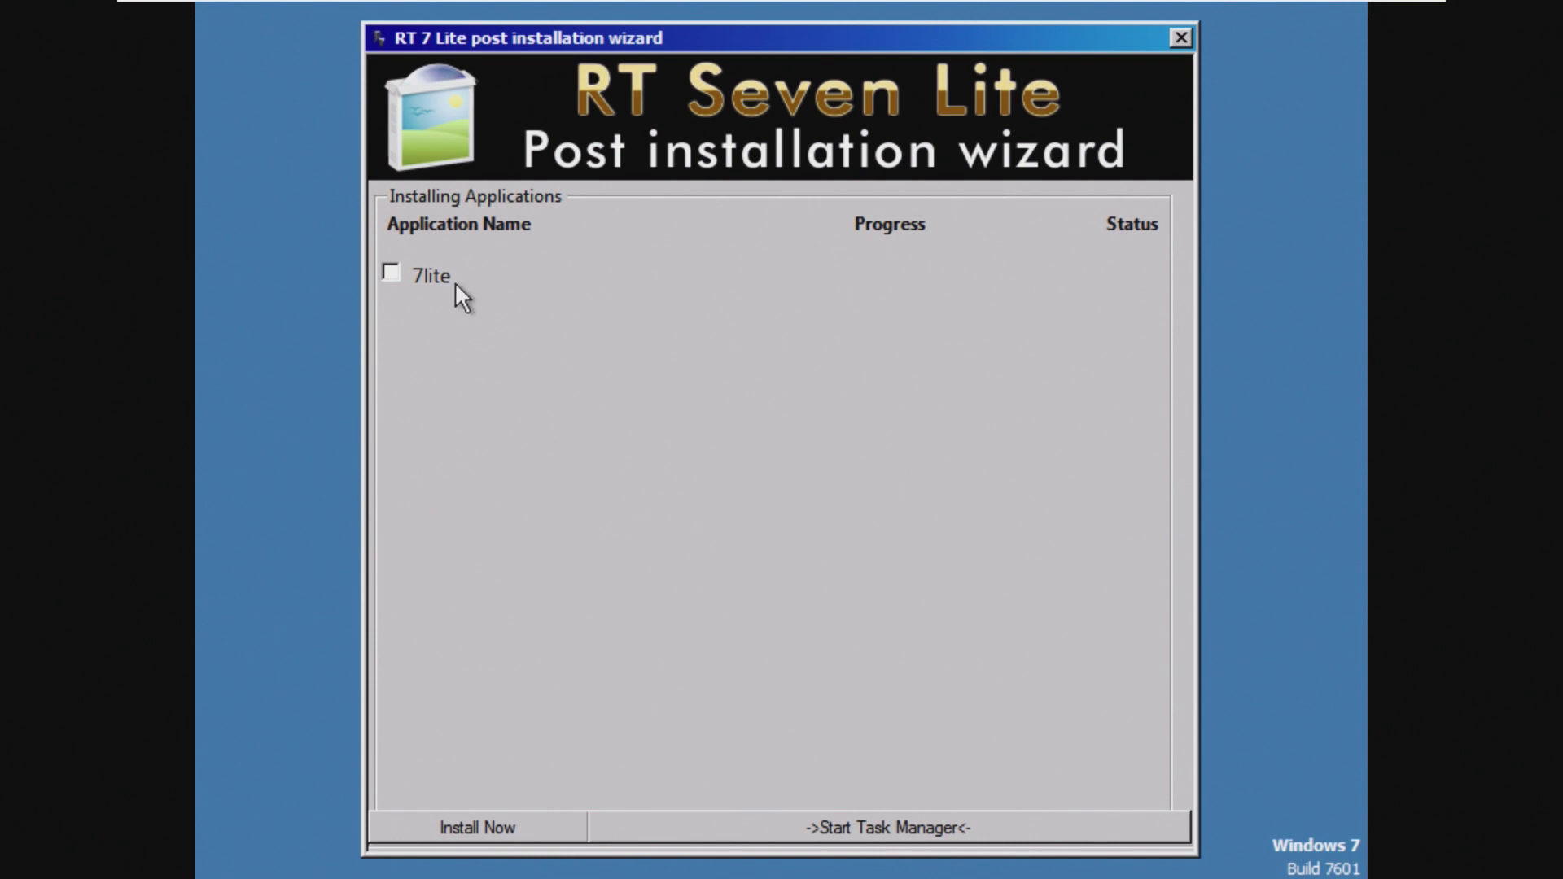
Step: Install the 7lite application, dismiss the connection error, and continue to the desktop
{"action": "left_click", "coordinate": [555, 829]}
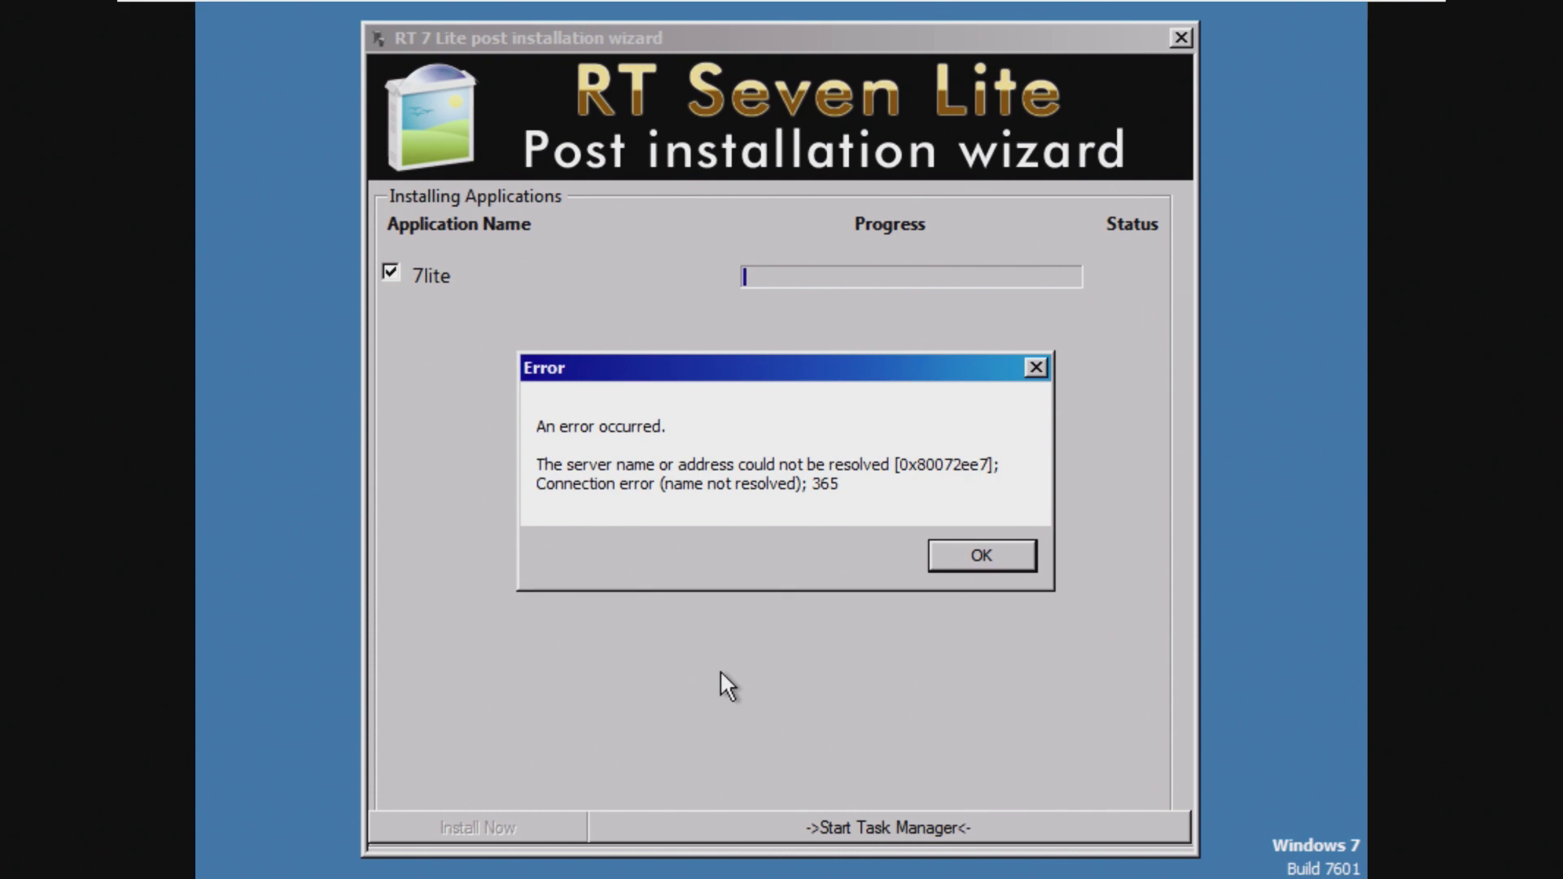
{"action": "left_click", "coordinate": [968, 567]}
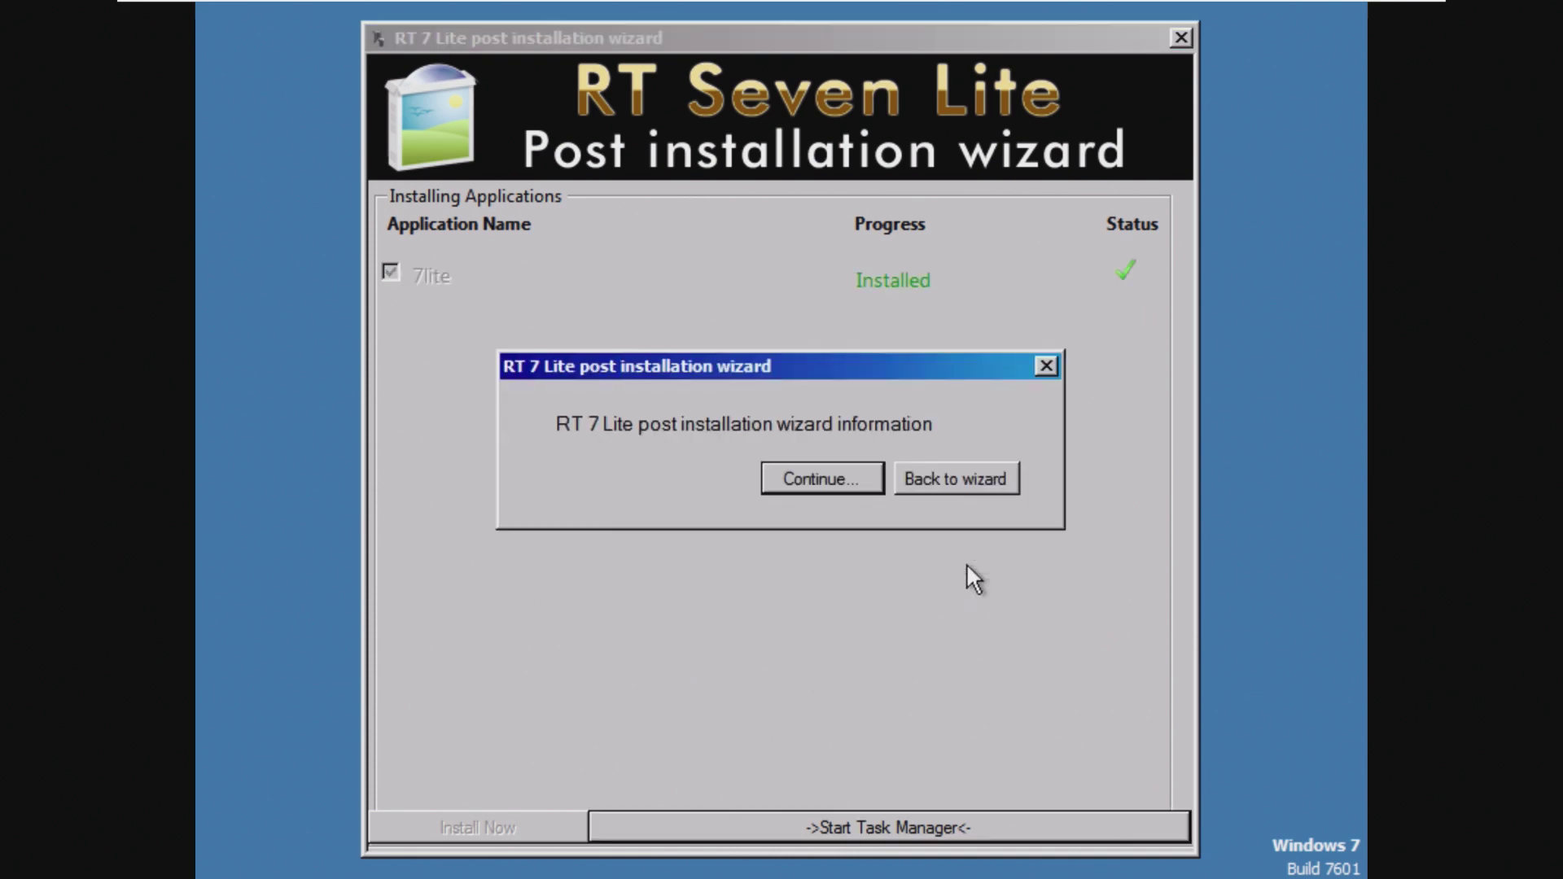
{"action": "left_click", "coordinate": [878, 489]}
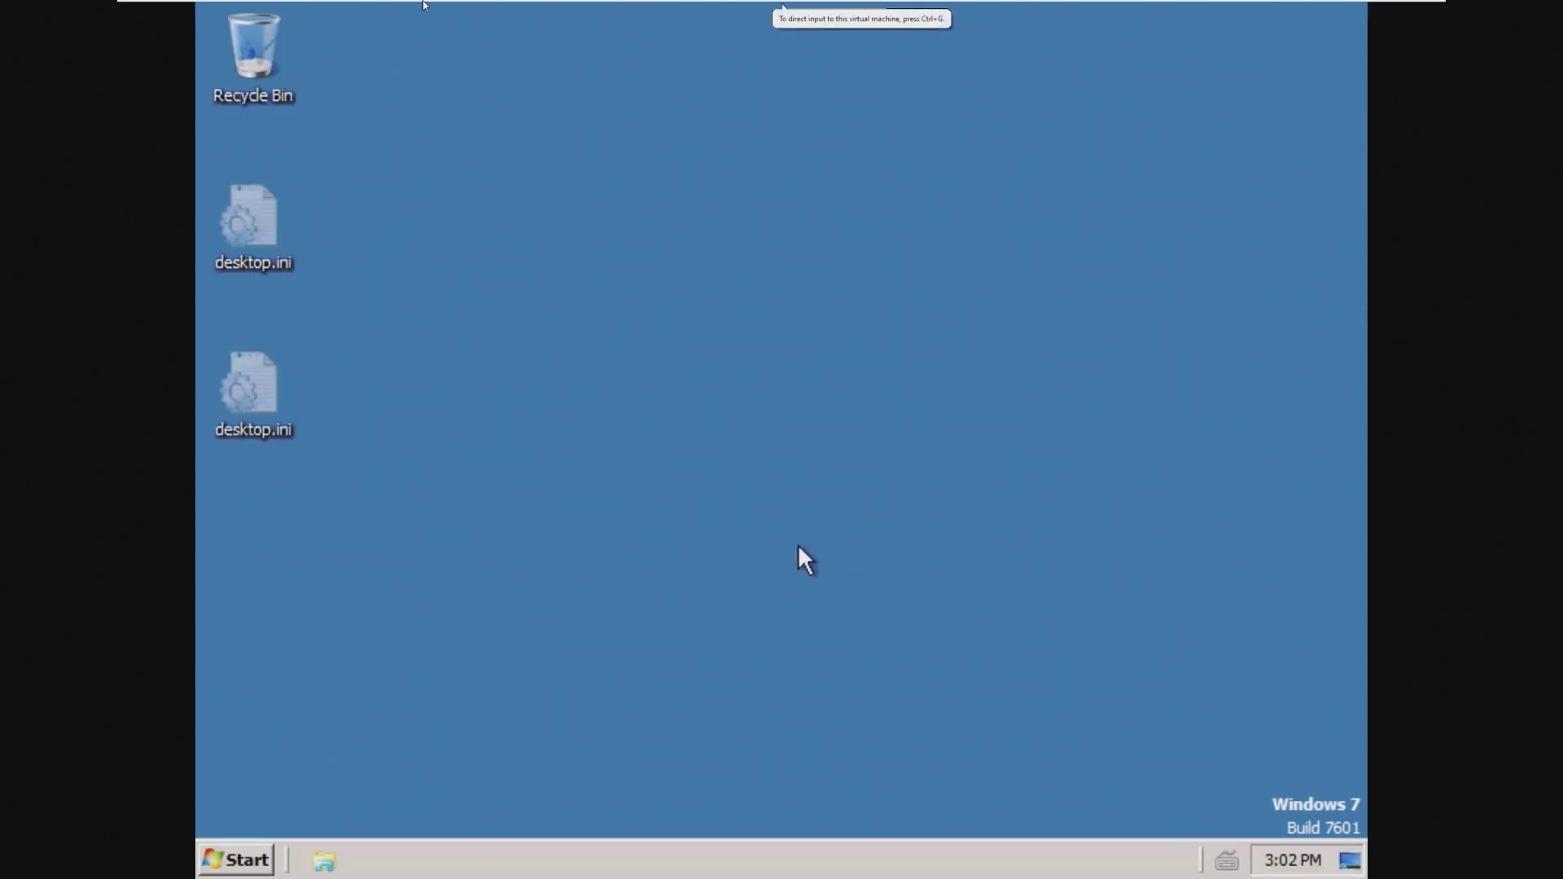
Step: Start the VMware Tools installation from VMware's VM menu and confirm it
{"action": "left_click", "coordinate": [230, 8]}
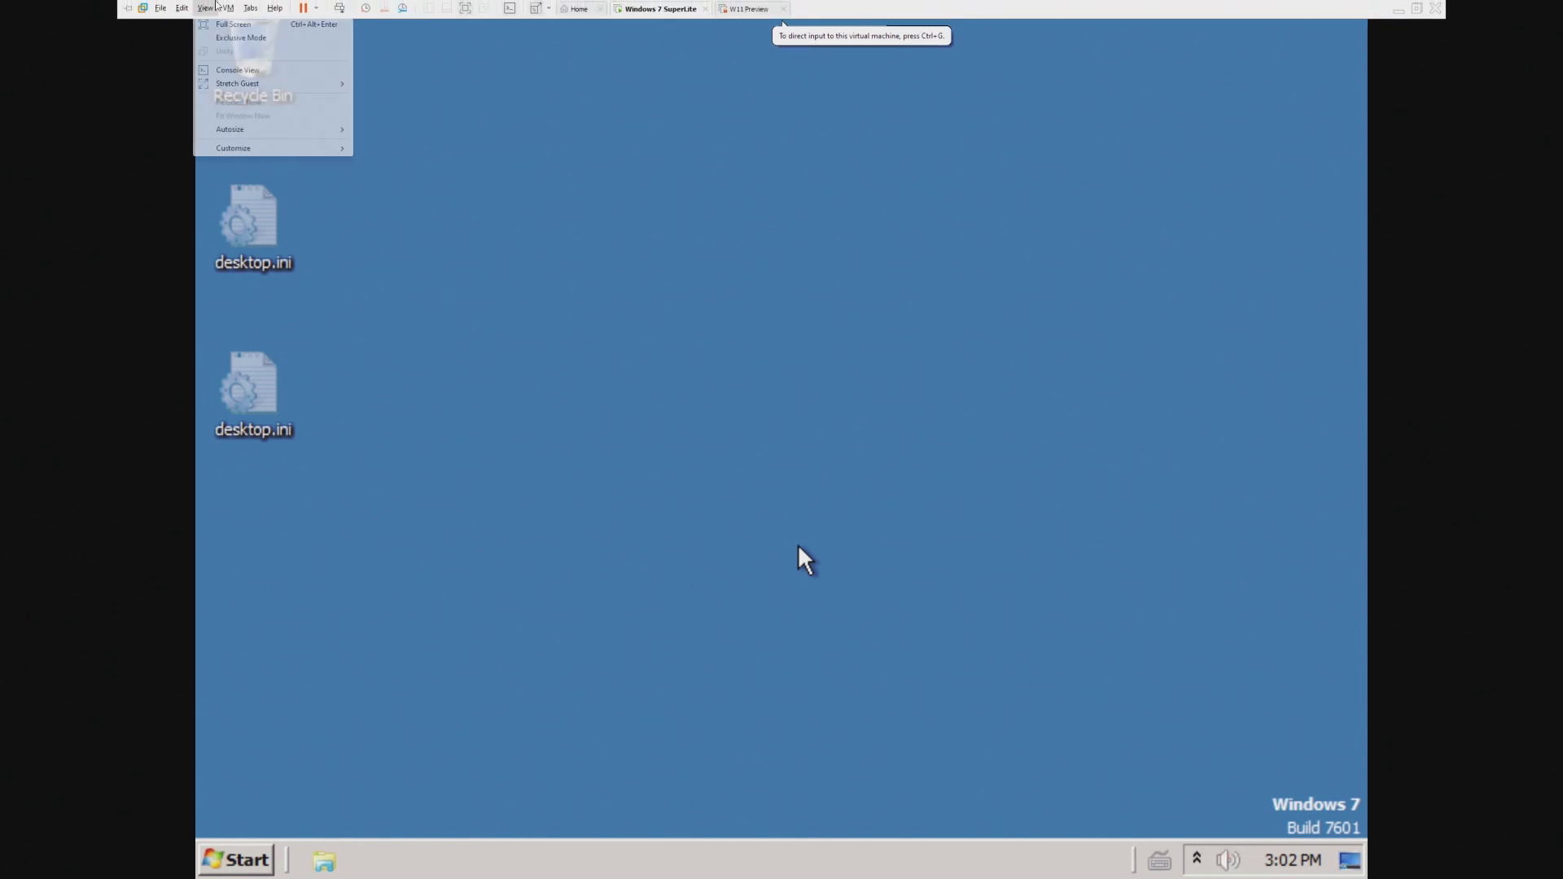
{"action": "left_click", "coordinate": [276, 148]}
{"action": "left_click", "coordinate": [811, 482]}
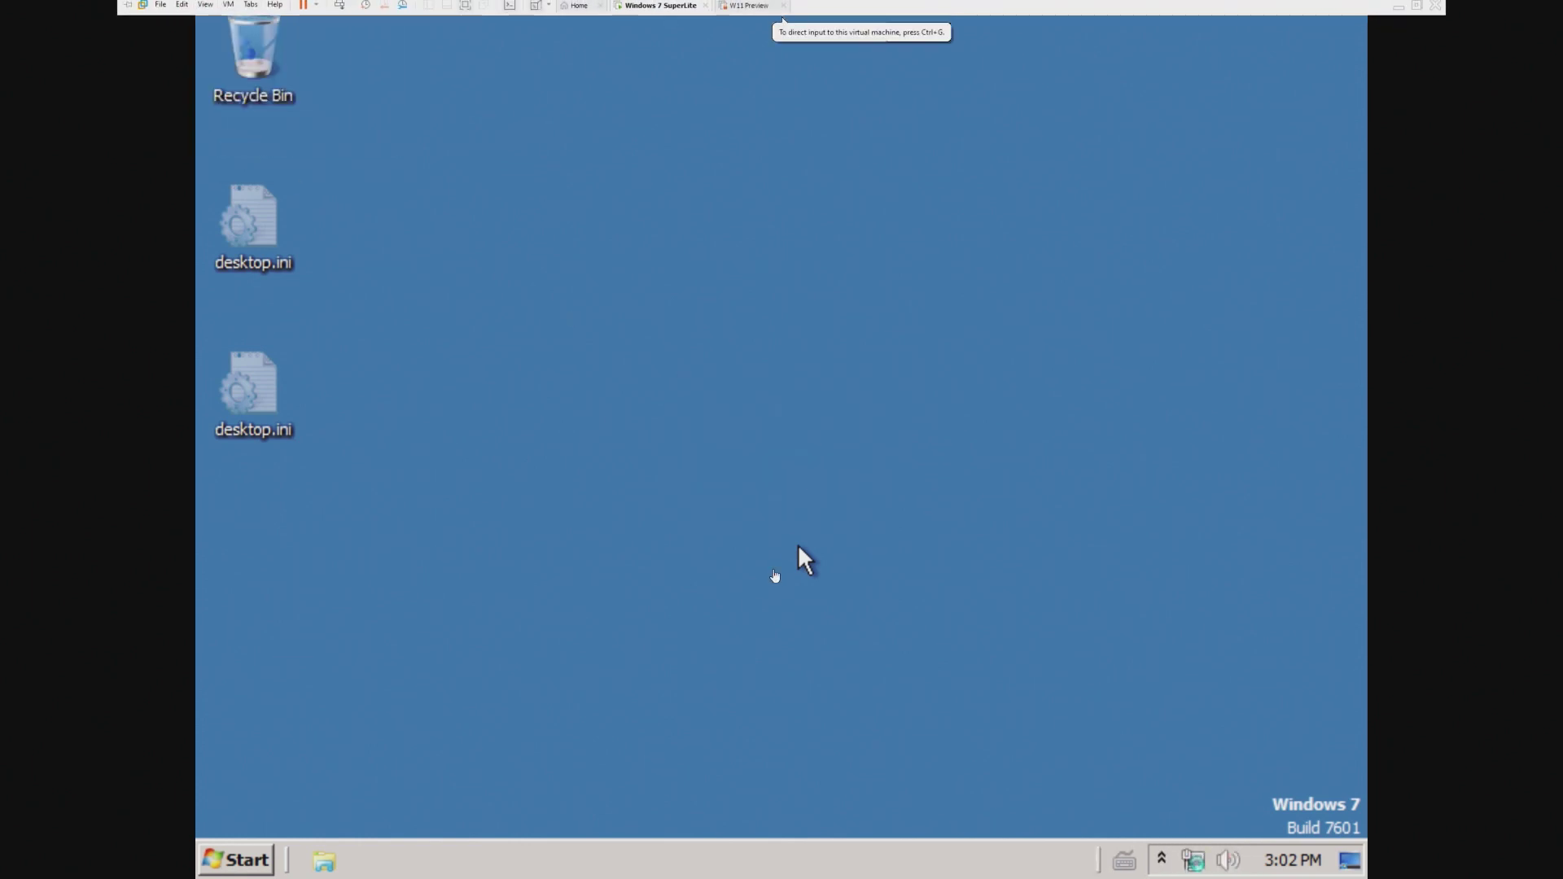
Step: Open Computer and view its system properties, then close the system information window
{"action": "left_click", "coordinate": [260, 859]}
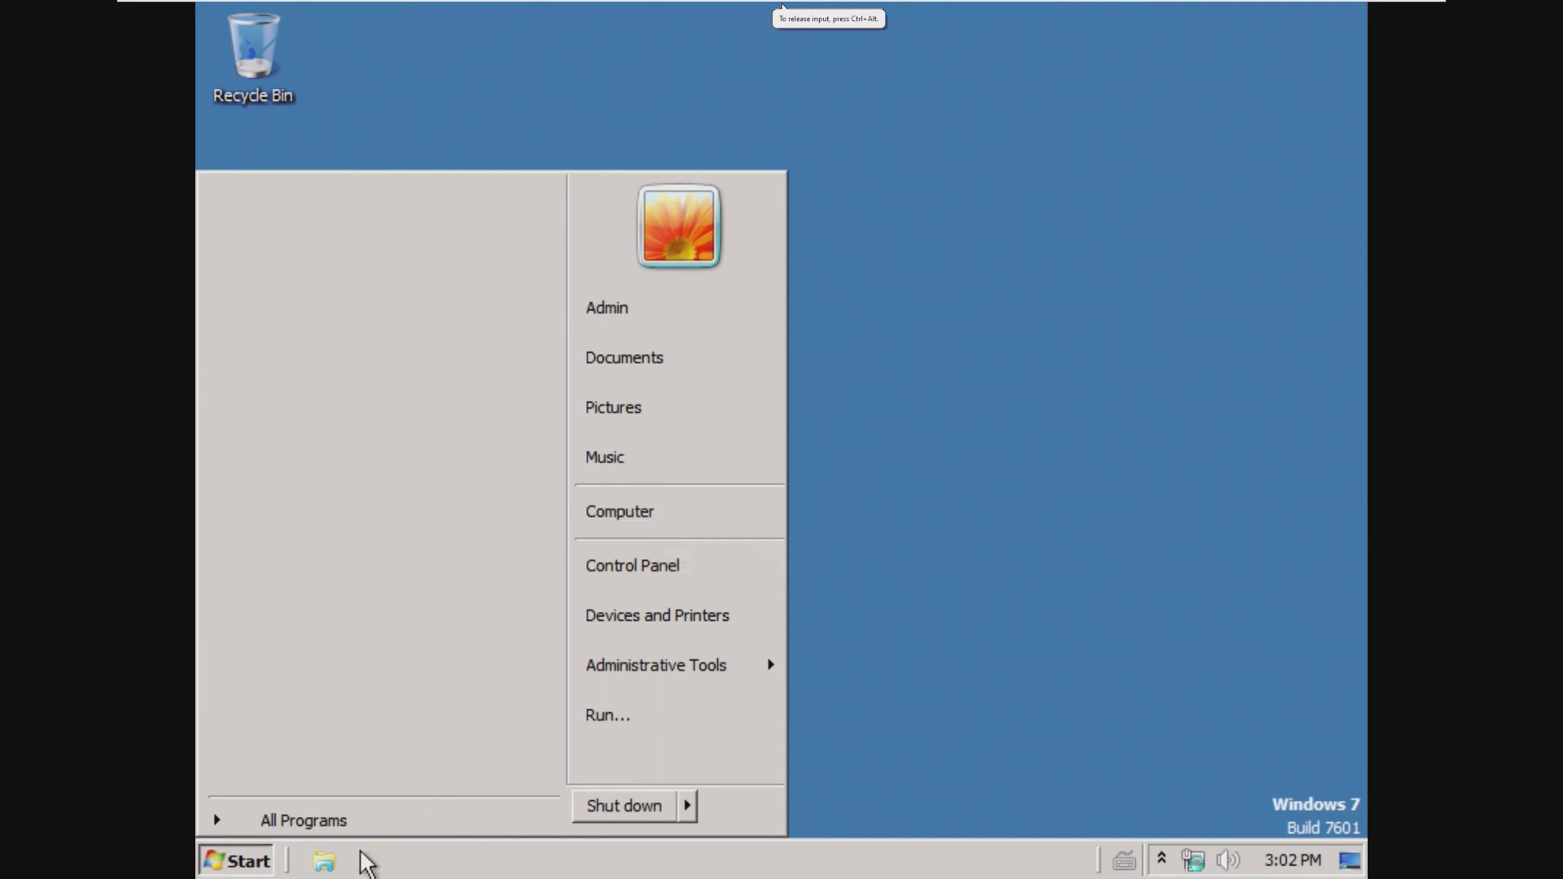
{"action": "left_click", "coordinate": [324, 861]}
{"action": "left_click", "coordinate": [314, 463]}
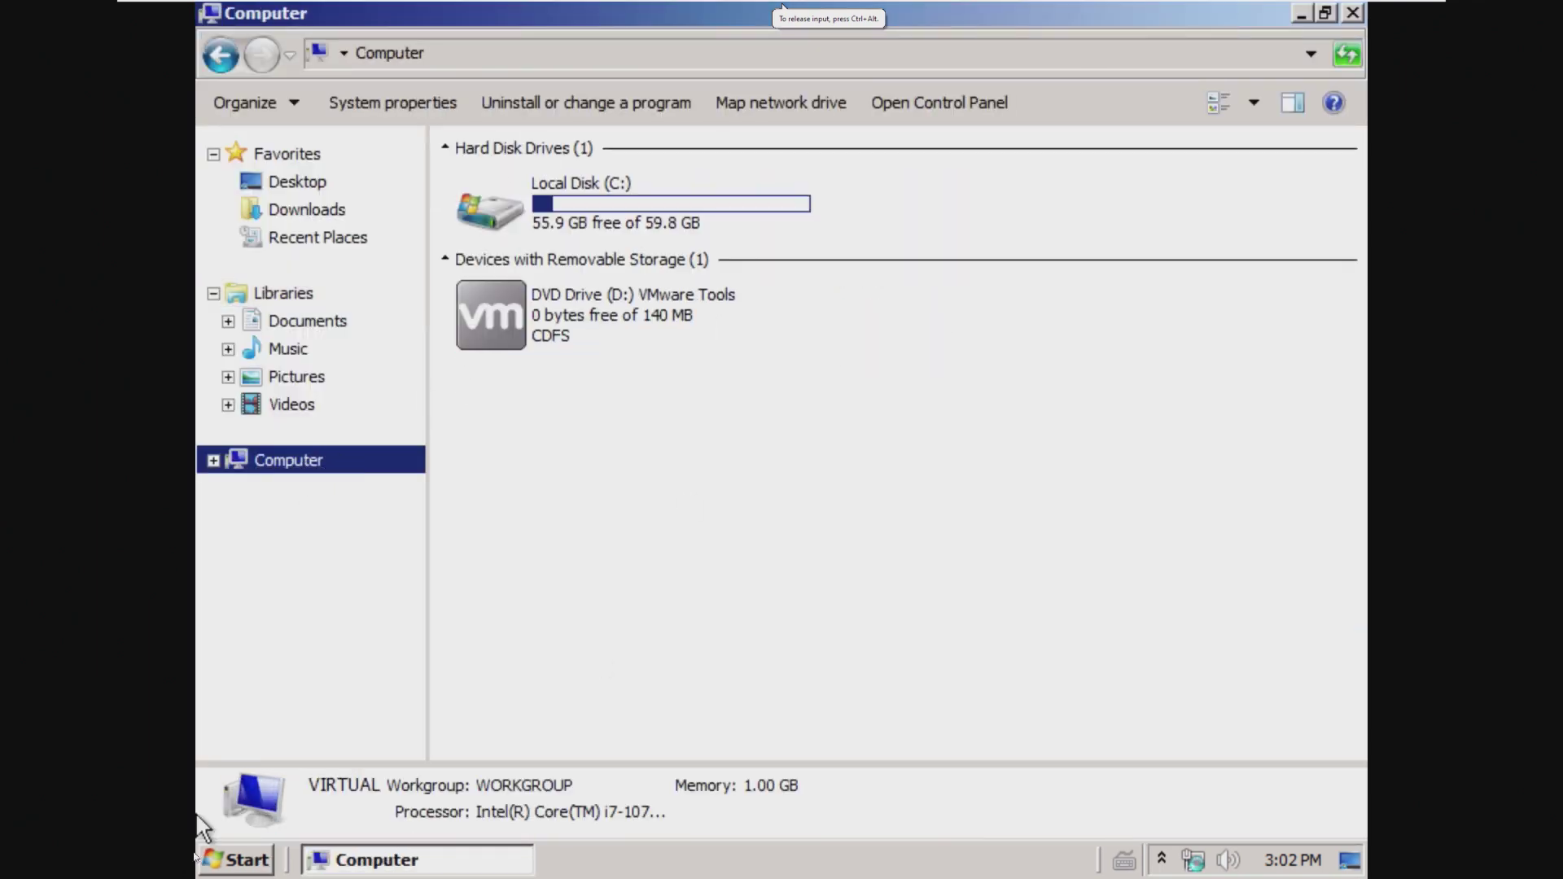
{"action": "left_click", "coordinate": [241, 858]}
{"action": "left_click", "coordinate": [645, 490]}
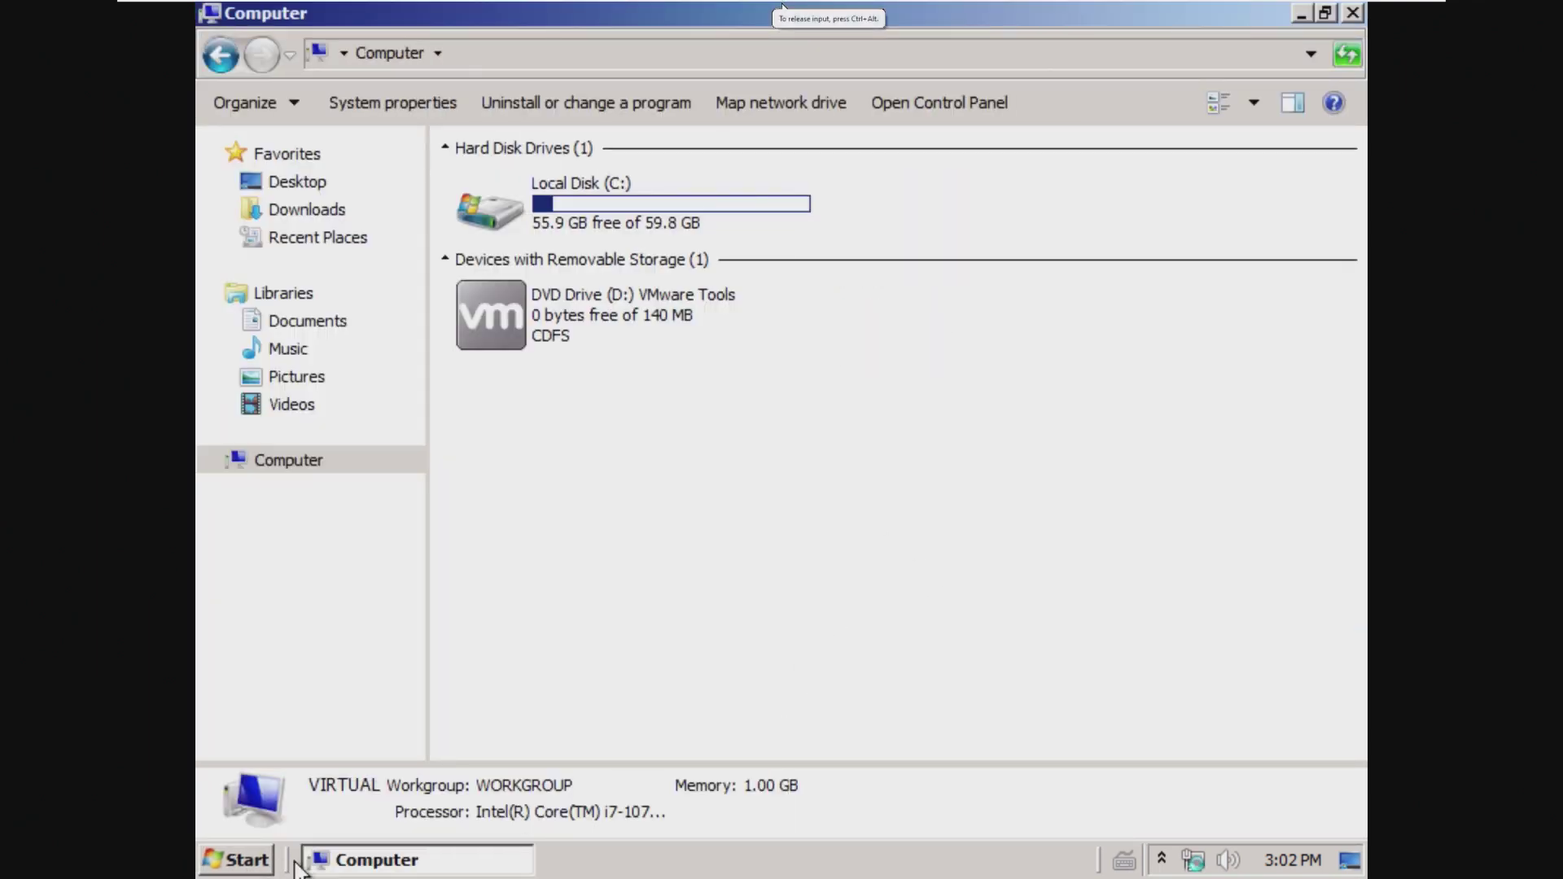
{"action": "left_click", "coordinate": [238, 859]}
{"action": "right_click", "coordinate": [658, 513]}
{"action": "left_click", "coordinate": [725, 500]}
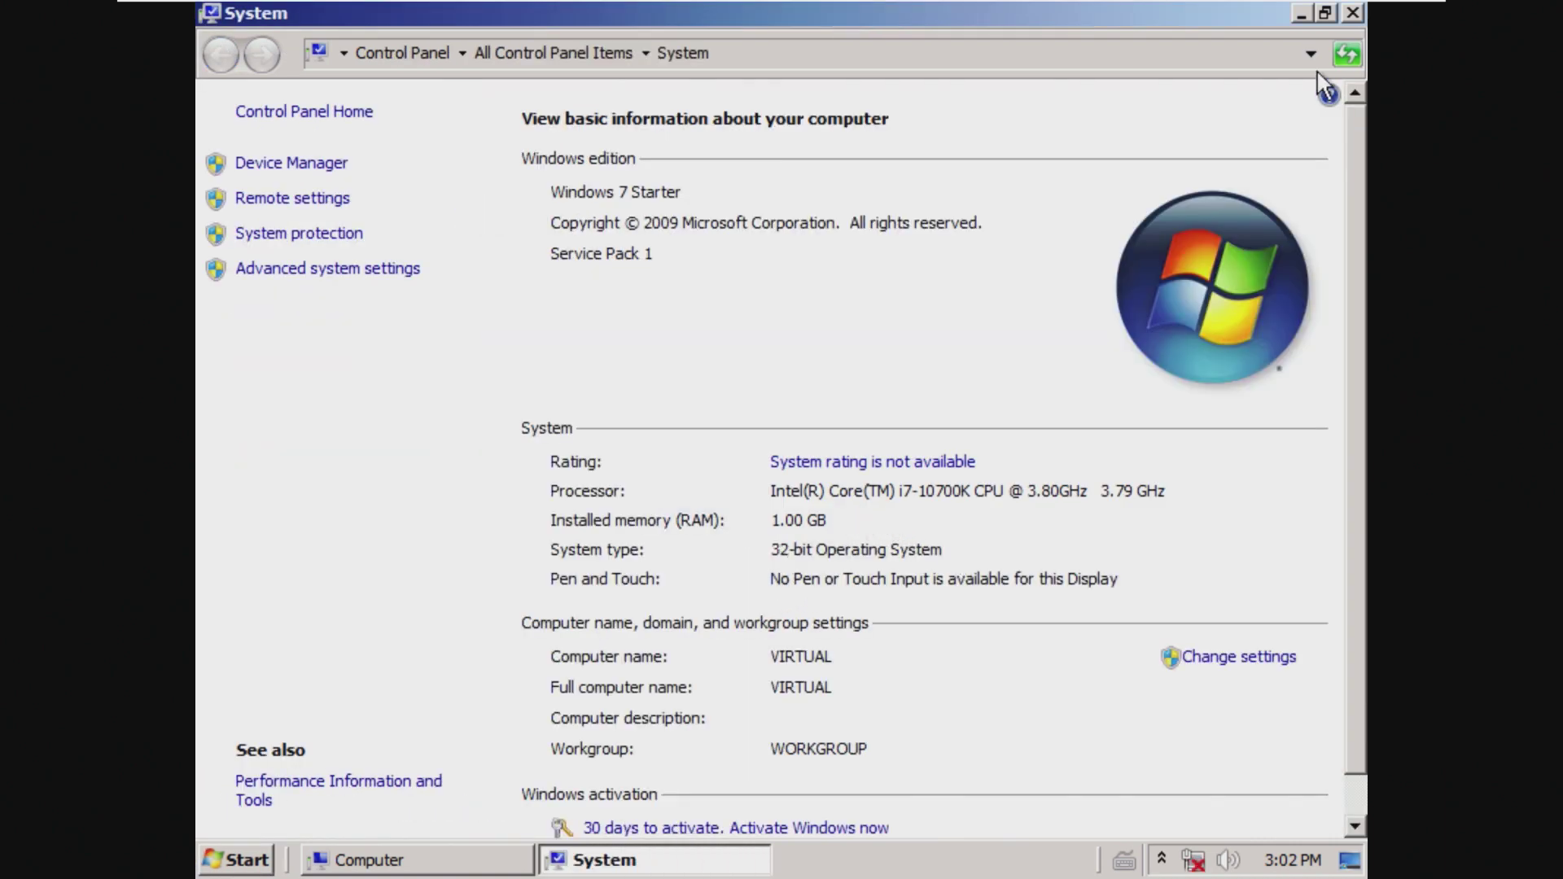
{"action": "left_click", "coordinate": [1350, 13]}
Step: Run setup.exe from the VMware Tools DVD drive, dismiss the runtime error, and close Explorer
{"action": "double_click", "coordinate": [603, 324]}
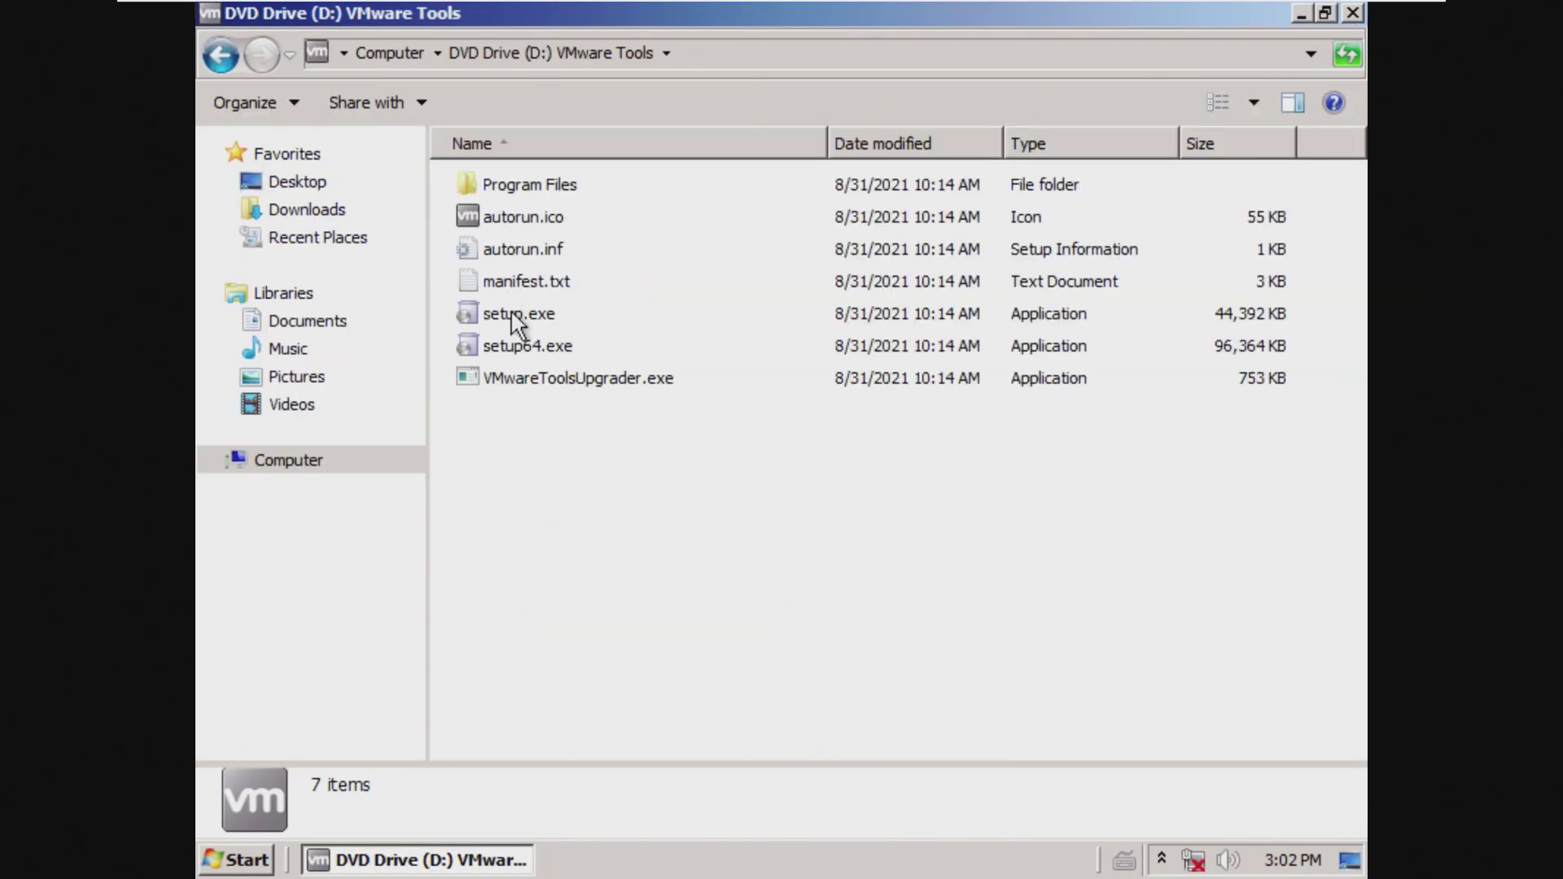
{"action": "double_click", "coordinate": [513, 314]}
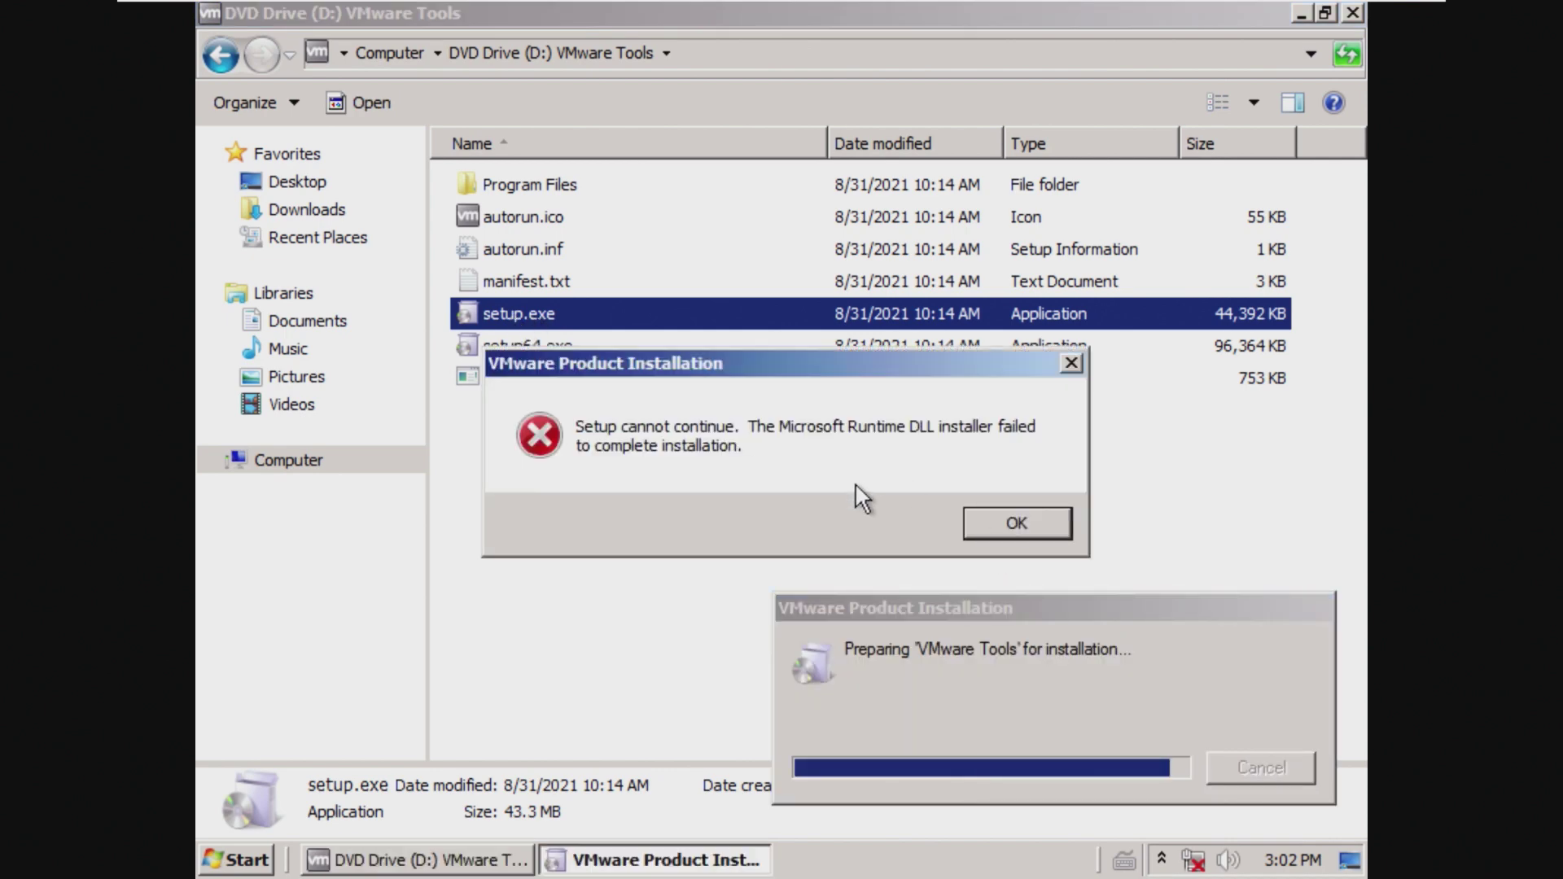
{"action": "left_click", "coordinate": [1040, 519]}
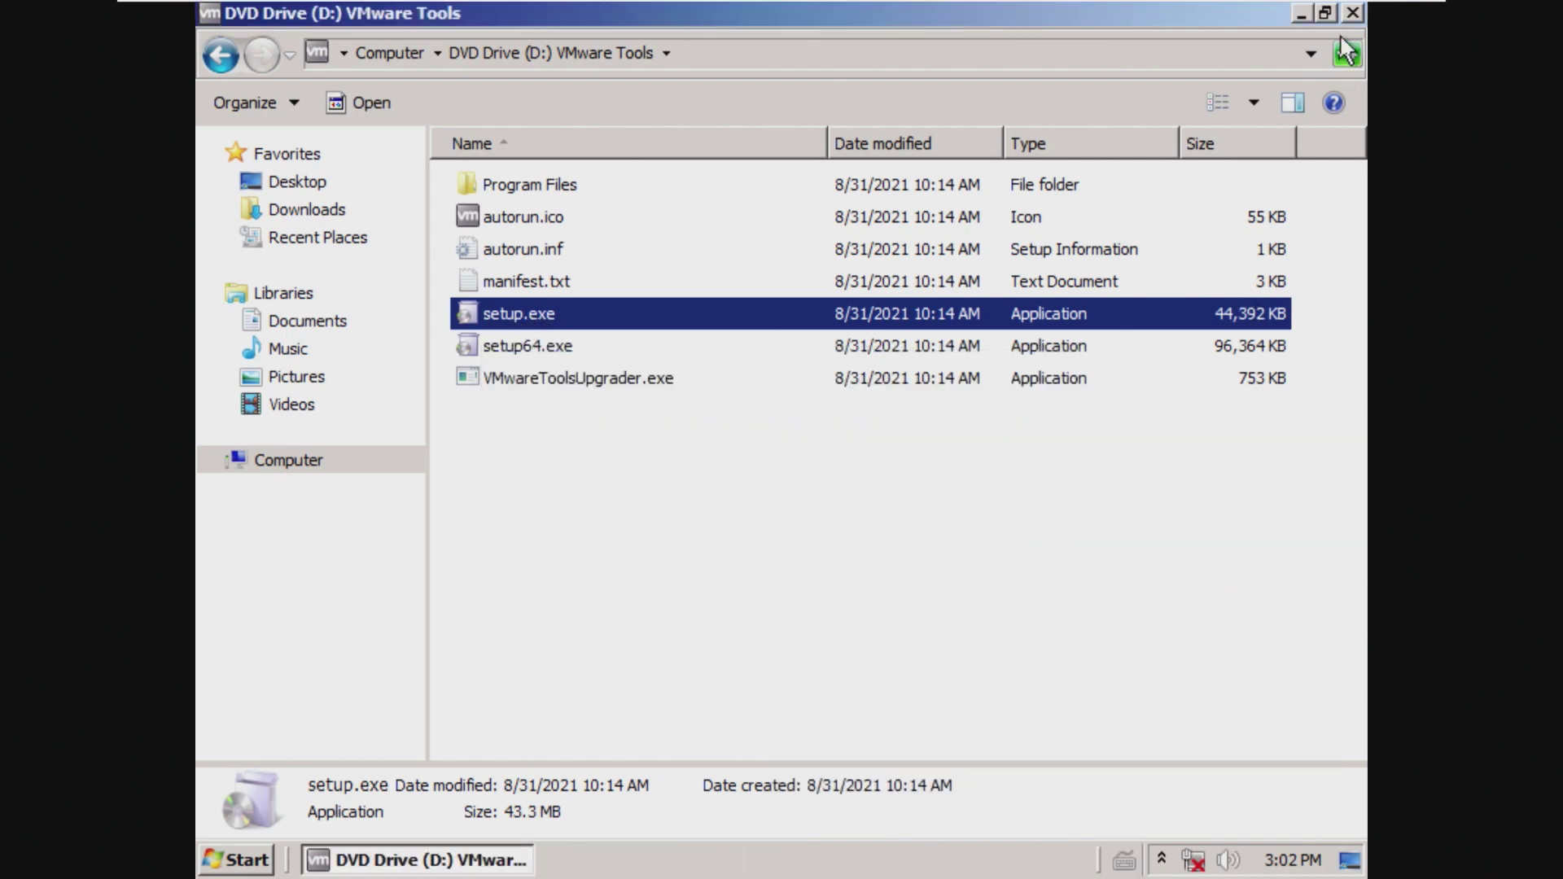
{"action": "left_click", "coordinate": [1351, 12]}
Step: Open Control Panel from the Start menu and switch it to Category view
{"action": "left_click", "coordinate": [236, 860]}
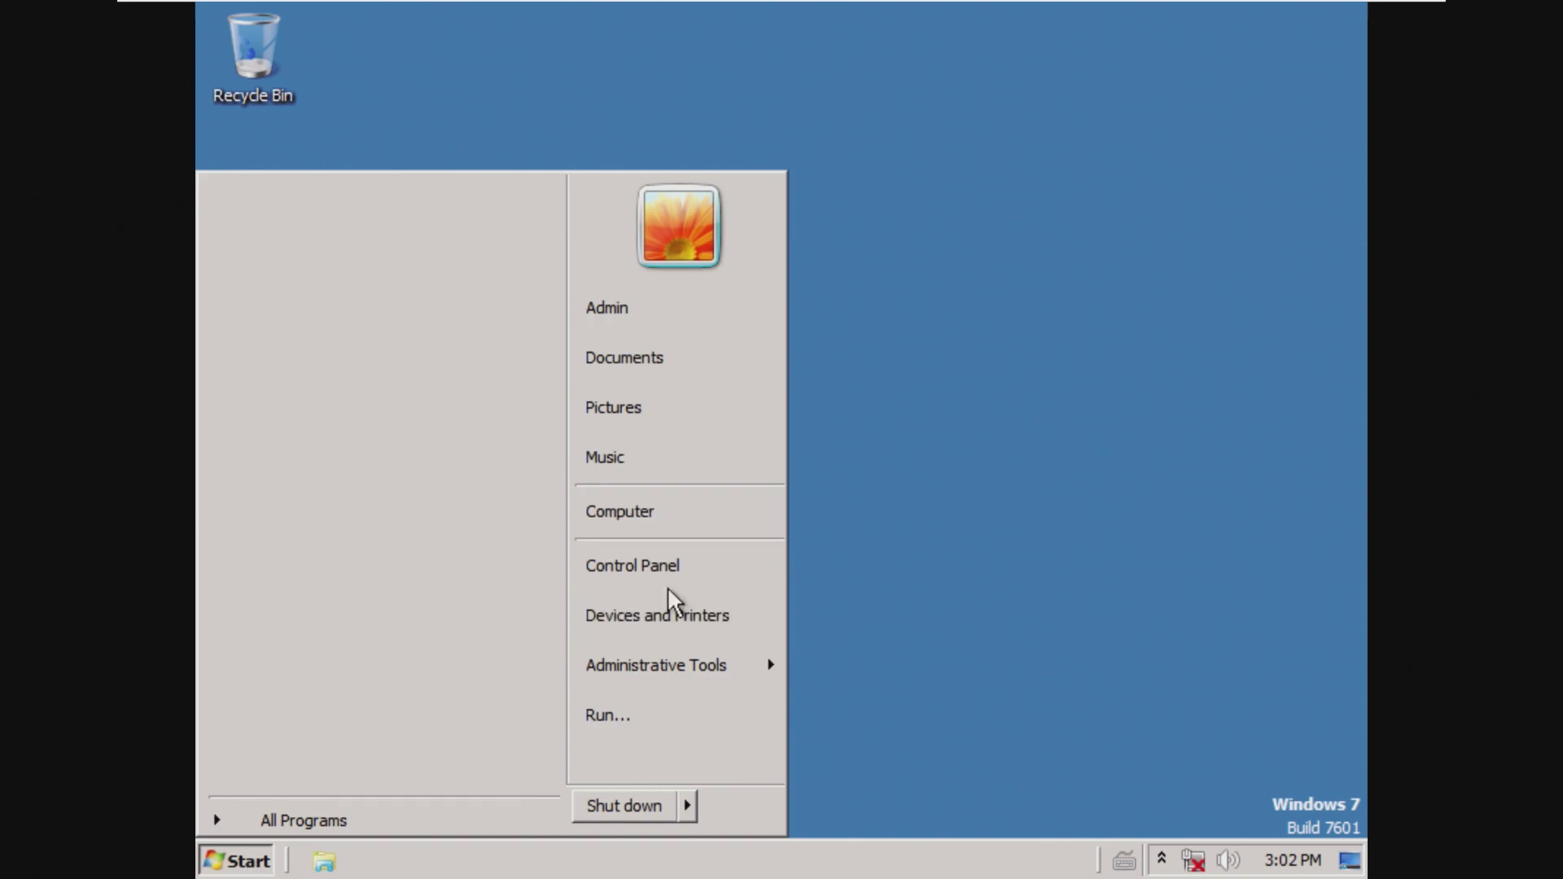
{"action": "left_click", "coordinate": [639, 562]}
{"action": "left_click", "coordinate": [1151, 125]}
{"action": "left_click", "coordinate": [1181, 157]}
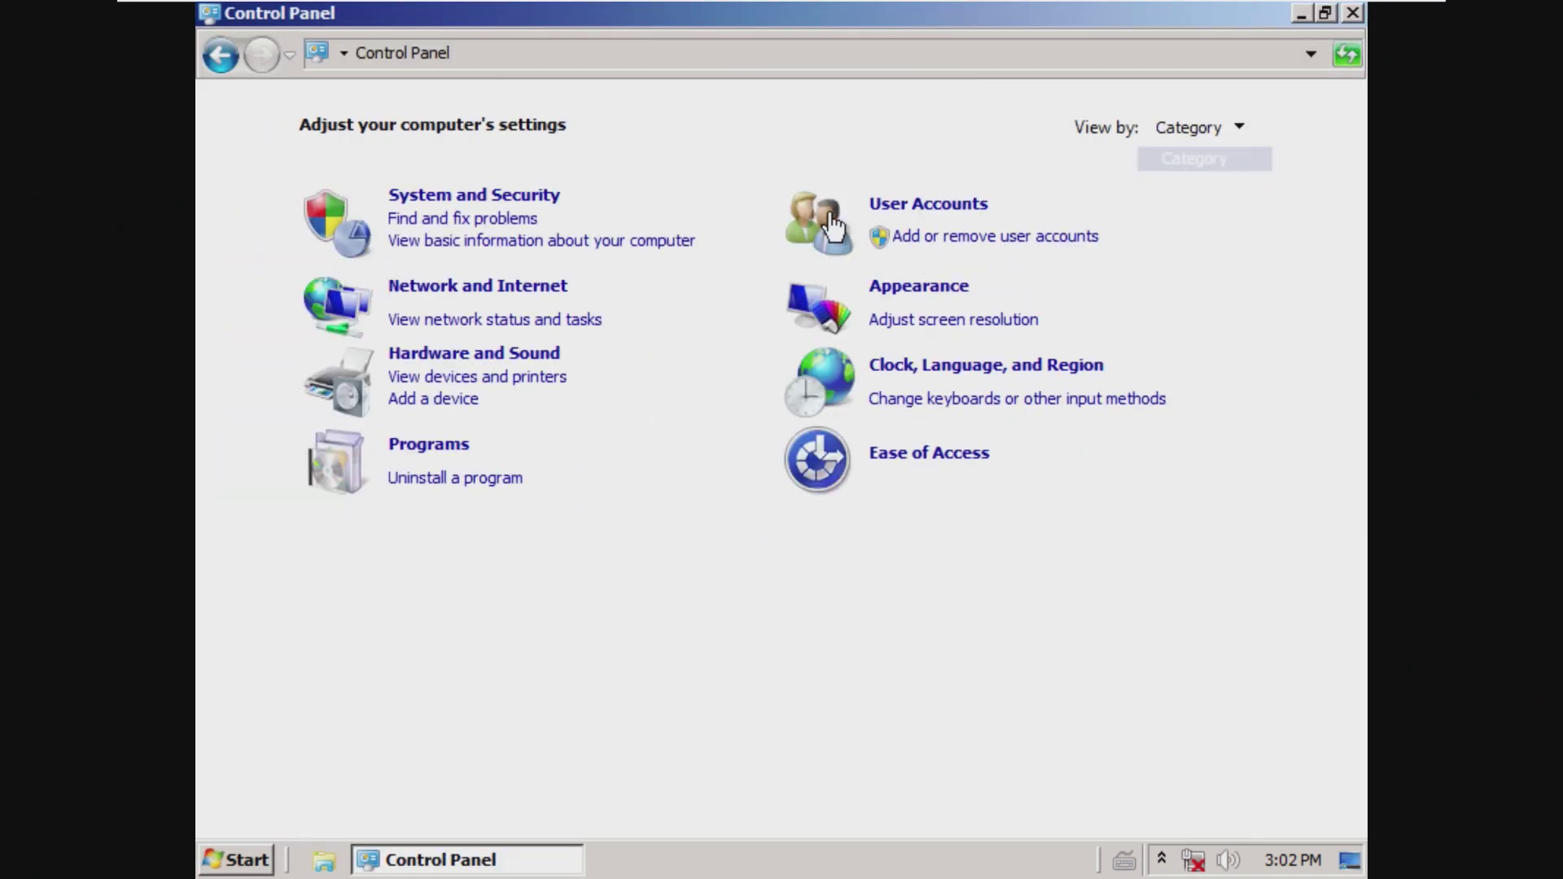
Step: Set the screen resolution to 1366 × 768, keep the changes, and close Control Panel
{"action": "left_click", "coordinate": [937, 322]}
{"action": "left_click", "coordinate": [603, 396]}
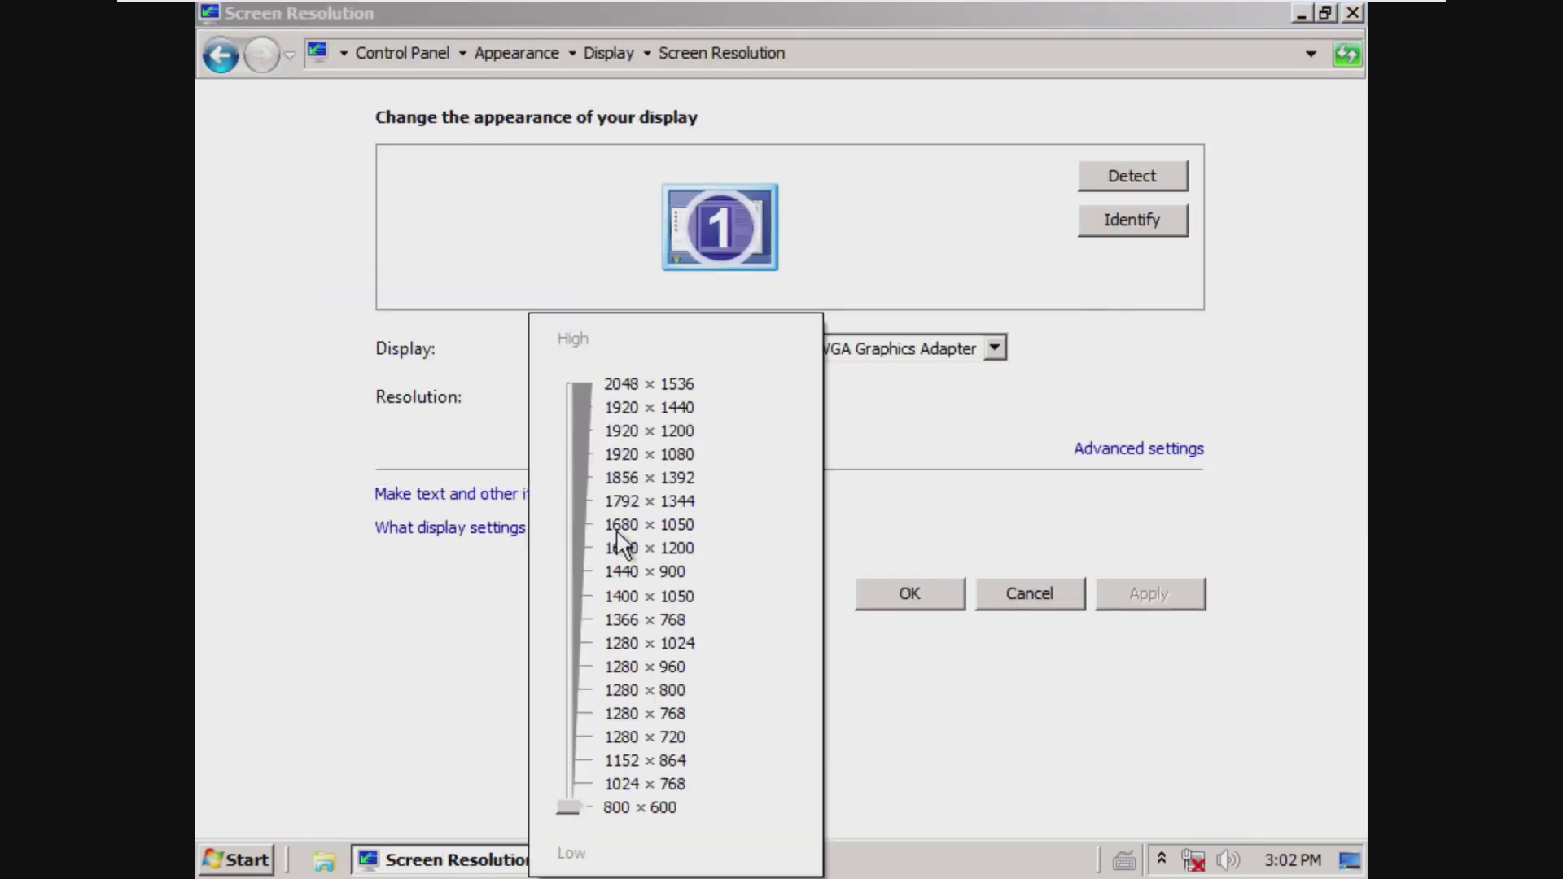
{"action": "left_click", "coordinate": [600, 619]}
{"action": "left_click", "coordinate": [1106, 601]}
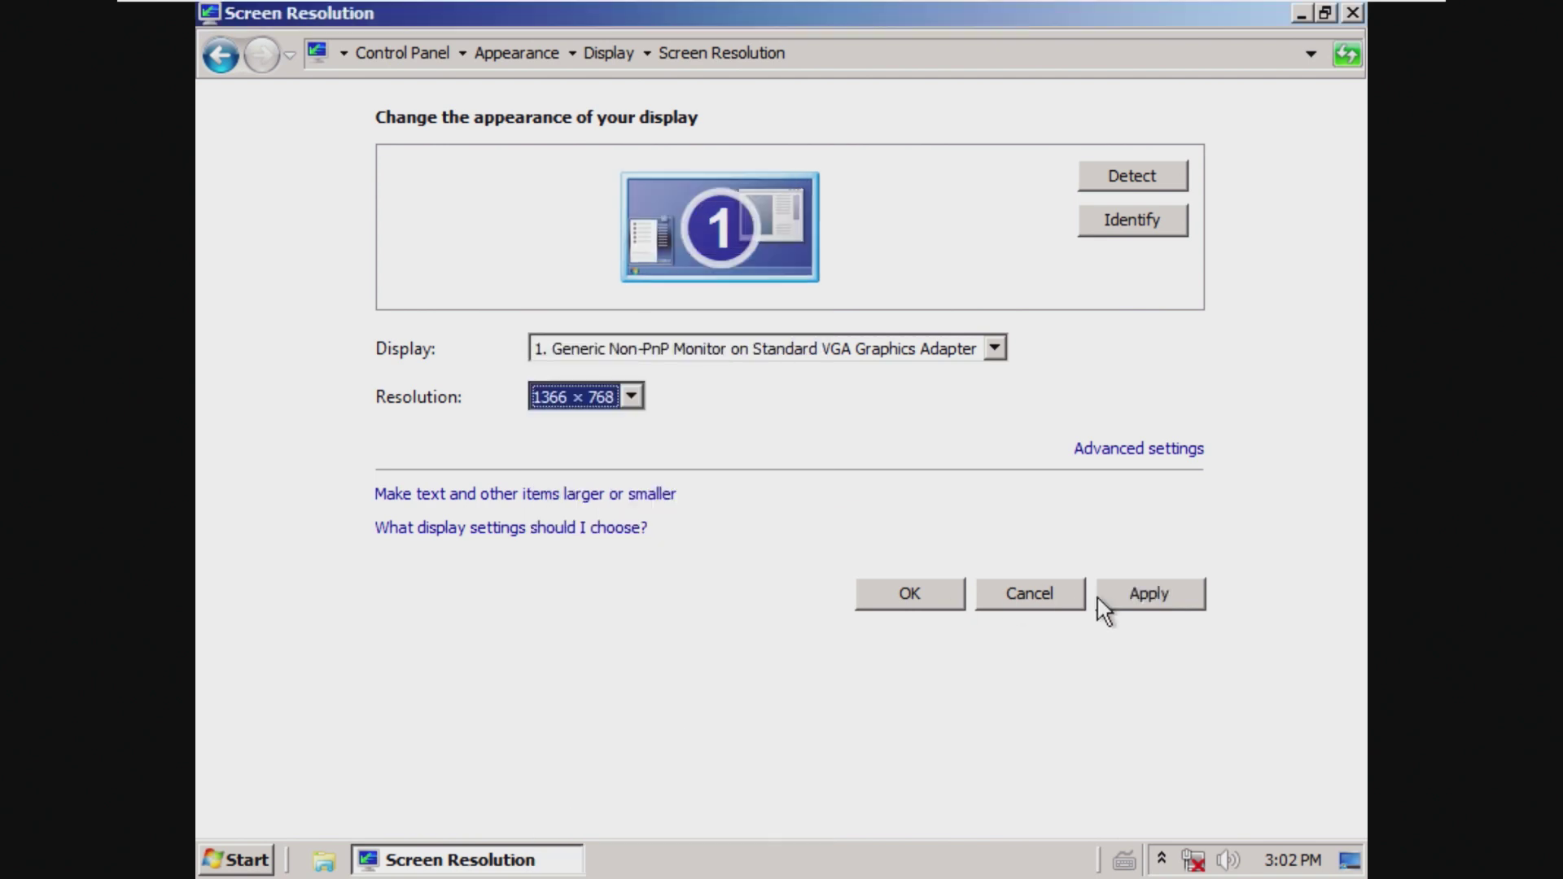
{"action": "left_click", "coordinate": [1106, 601]}
{"action": "left_click", "coordinate": [876, 430]}
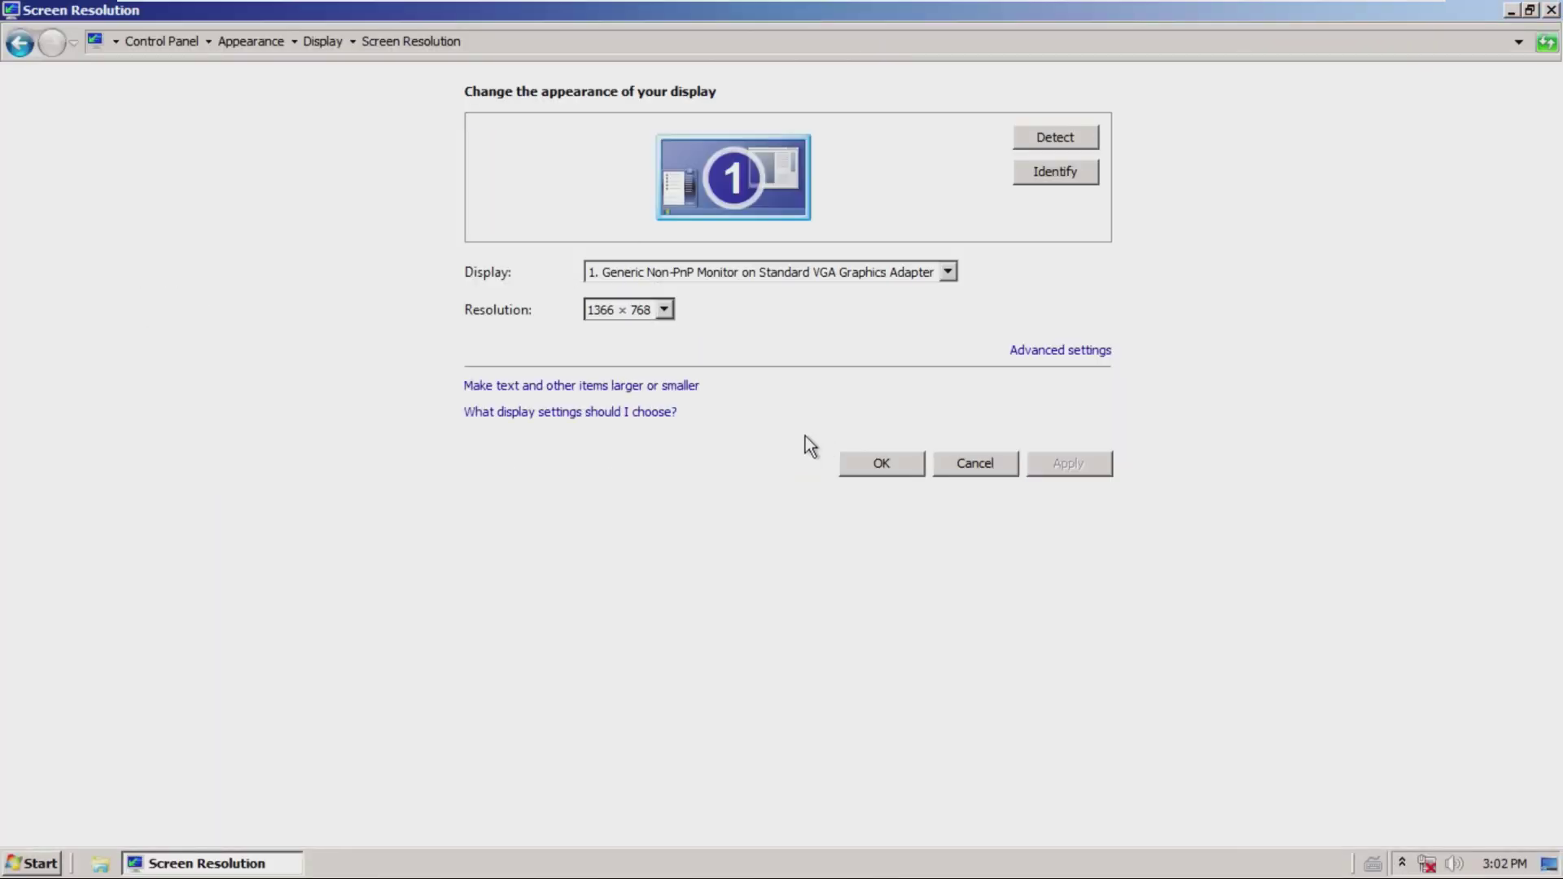
{"action": "left_click", "coordinate": [907, 471]}
{"action": "key", "text": "alt+F4"}
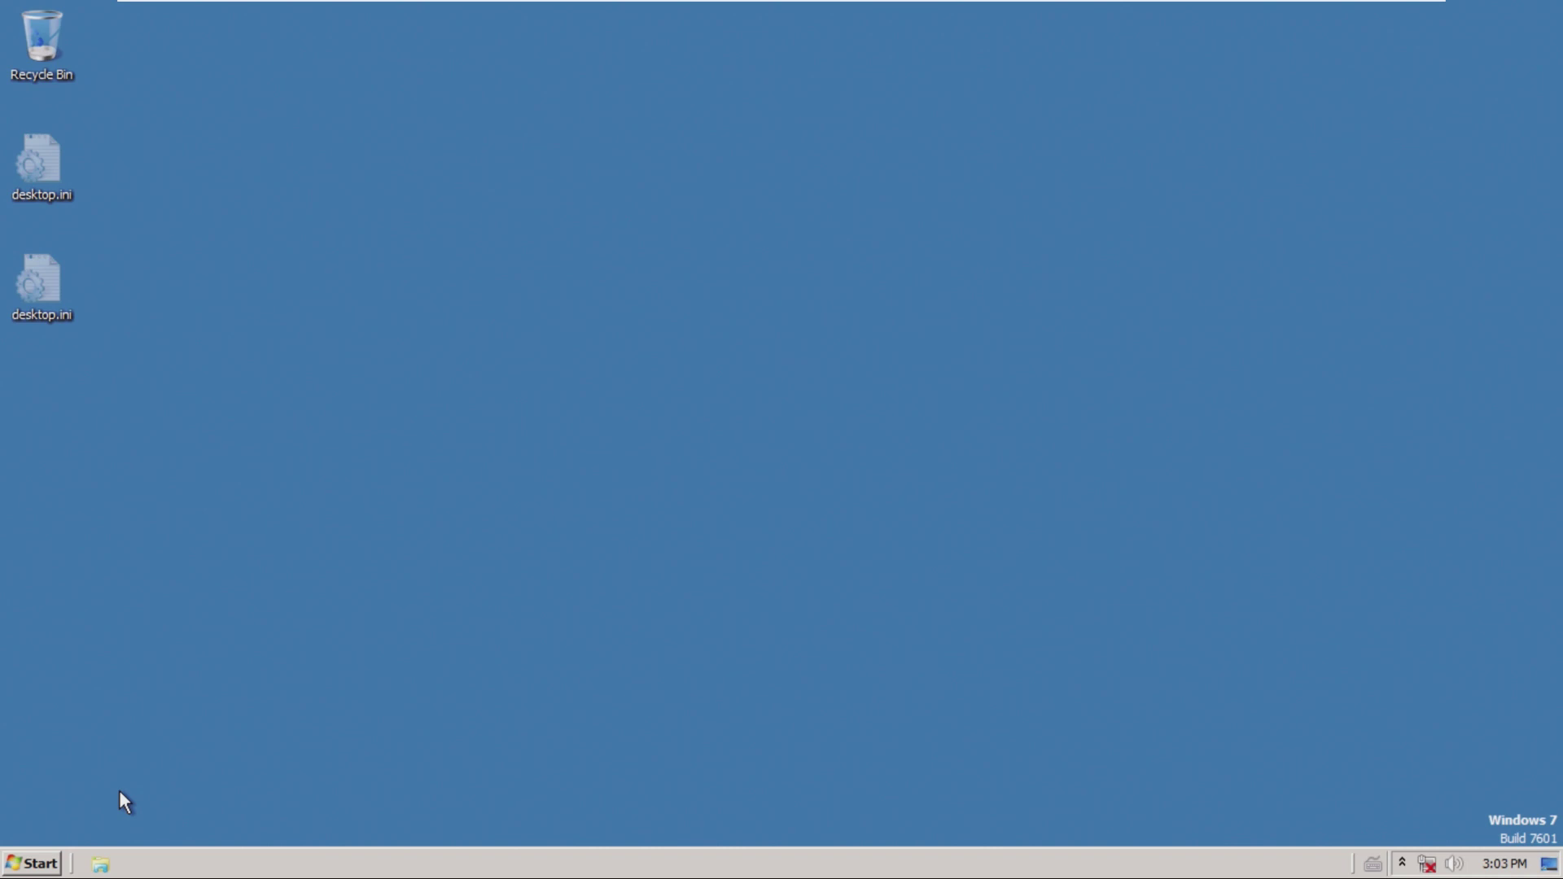
Step: Drag a selection box across the empty desktop, then open and close the Start menu
{"action": "left_click_drag", "start_coordinate": [173, 708], "coordinate": [754, 555]}
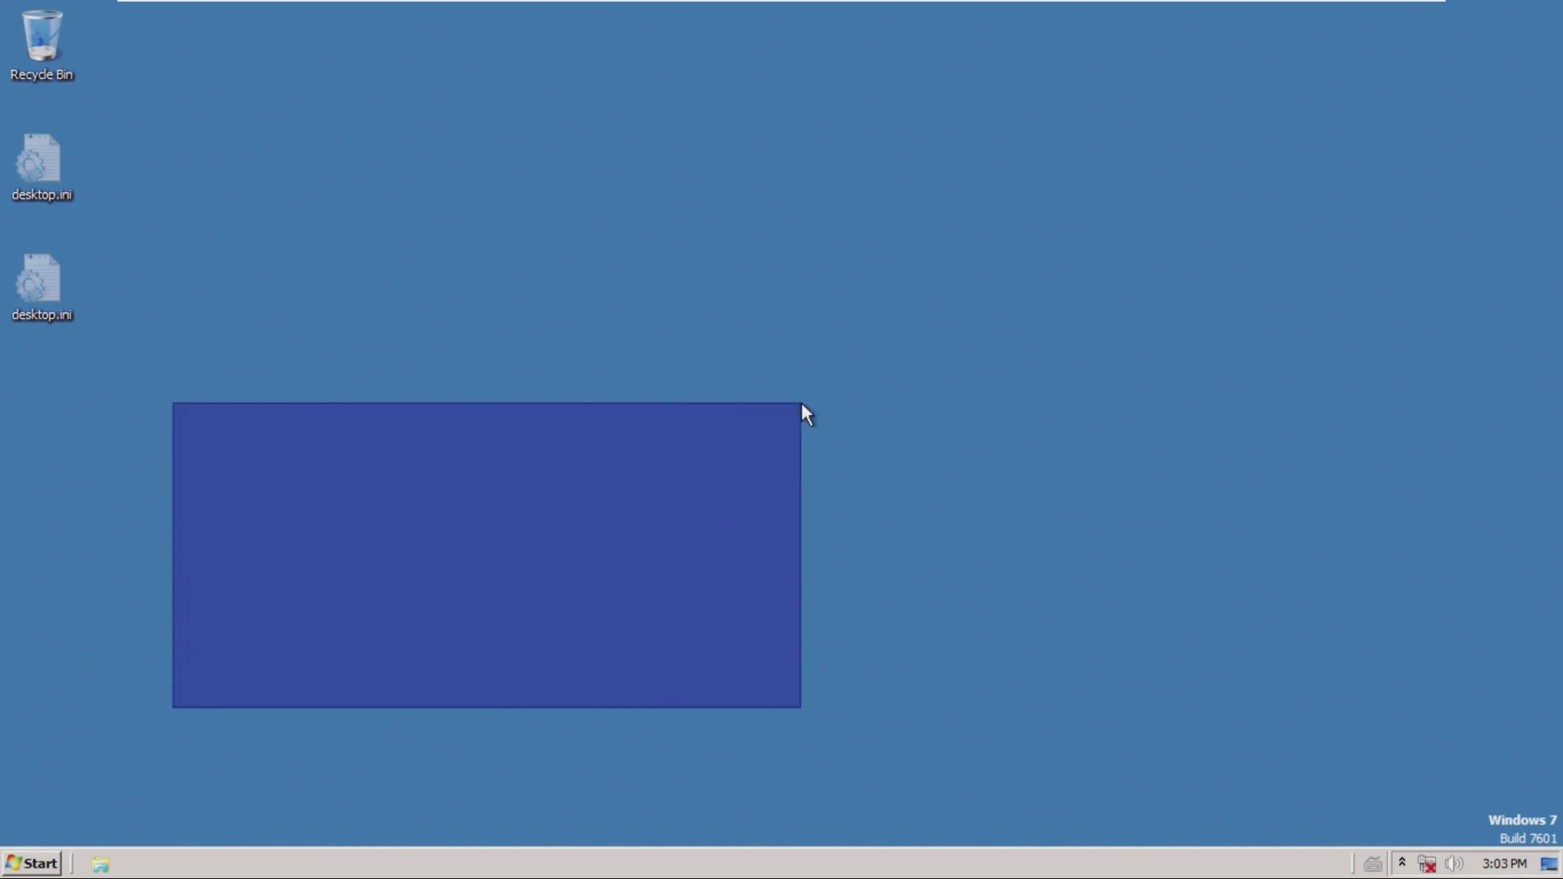
{"action": "left_click_drag", "start_coordinate": [801, 403], "coordinate": [801, 403]}
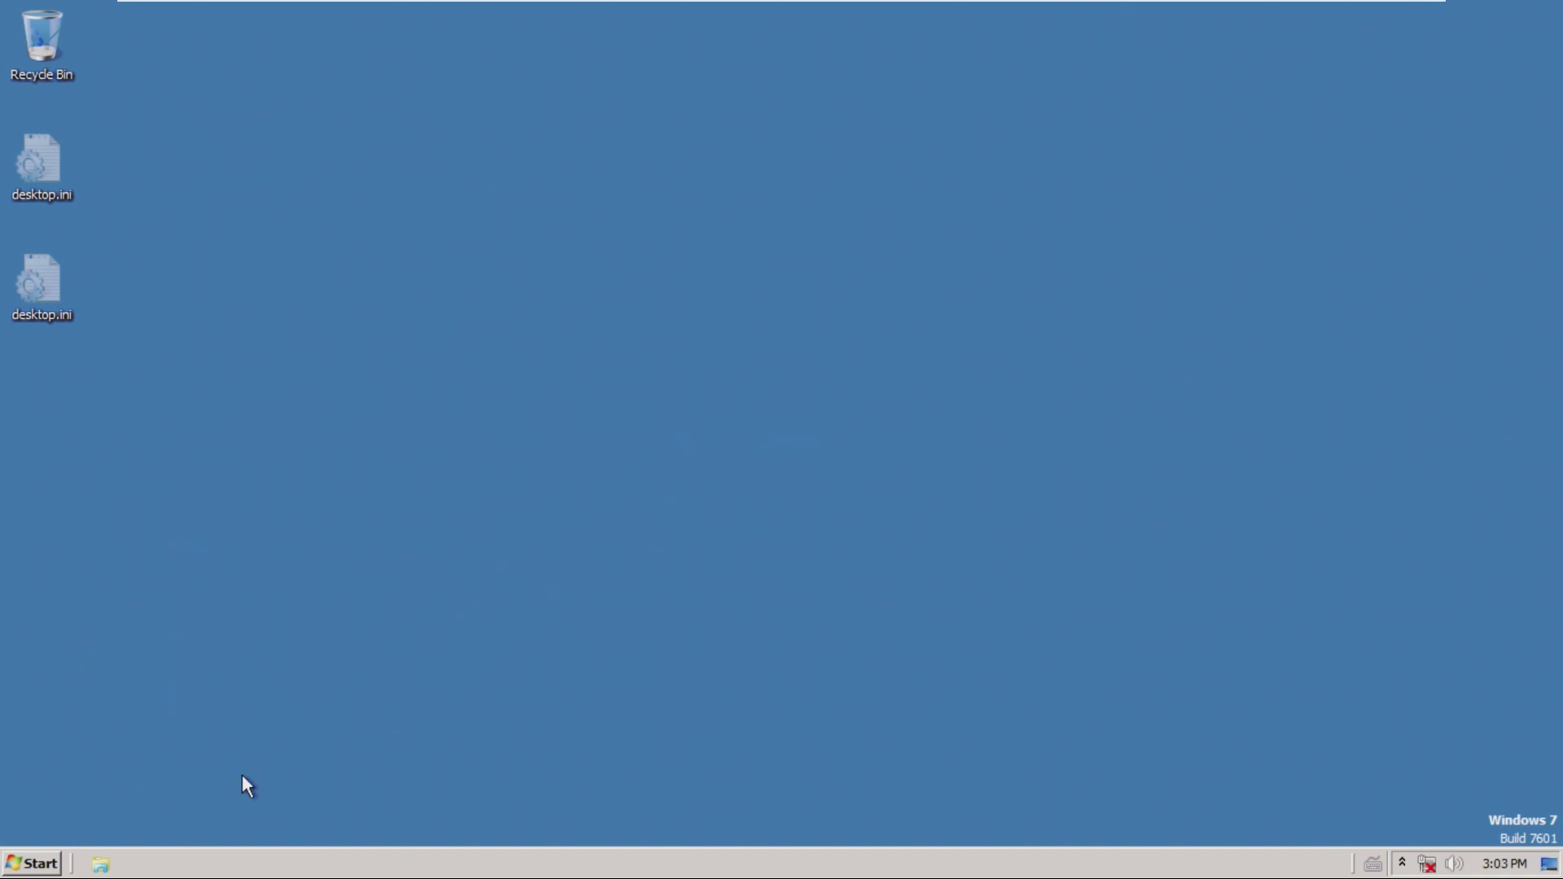
{"action": "left_click", "coordinate": [33, 864]}
{"action": "left_click", "coordinate": [33, 865]}
Step: Open and close the Recycle Bin, then select and deselect the two desktop.ini files
{"action": "double_click", "coordinate": [28, 45]}
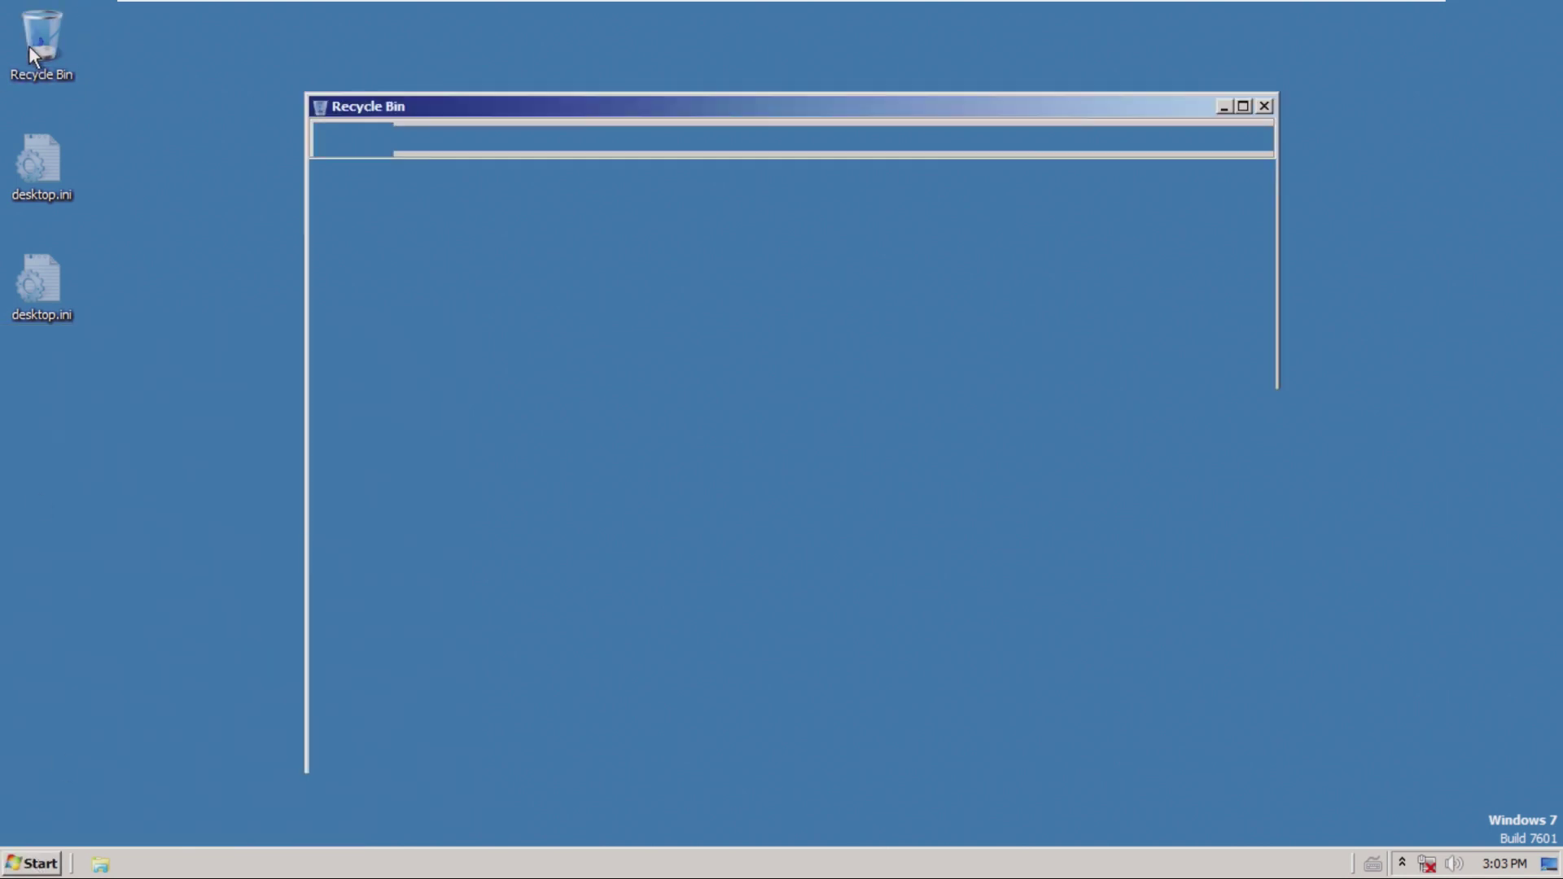
{"action": "left_click", "coordinate": [1264, 106]}
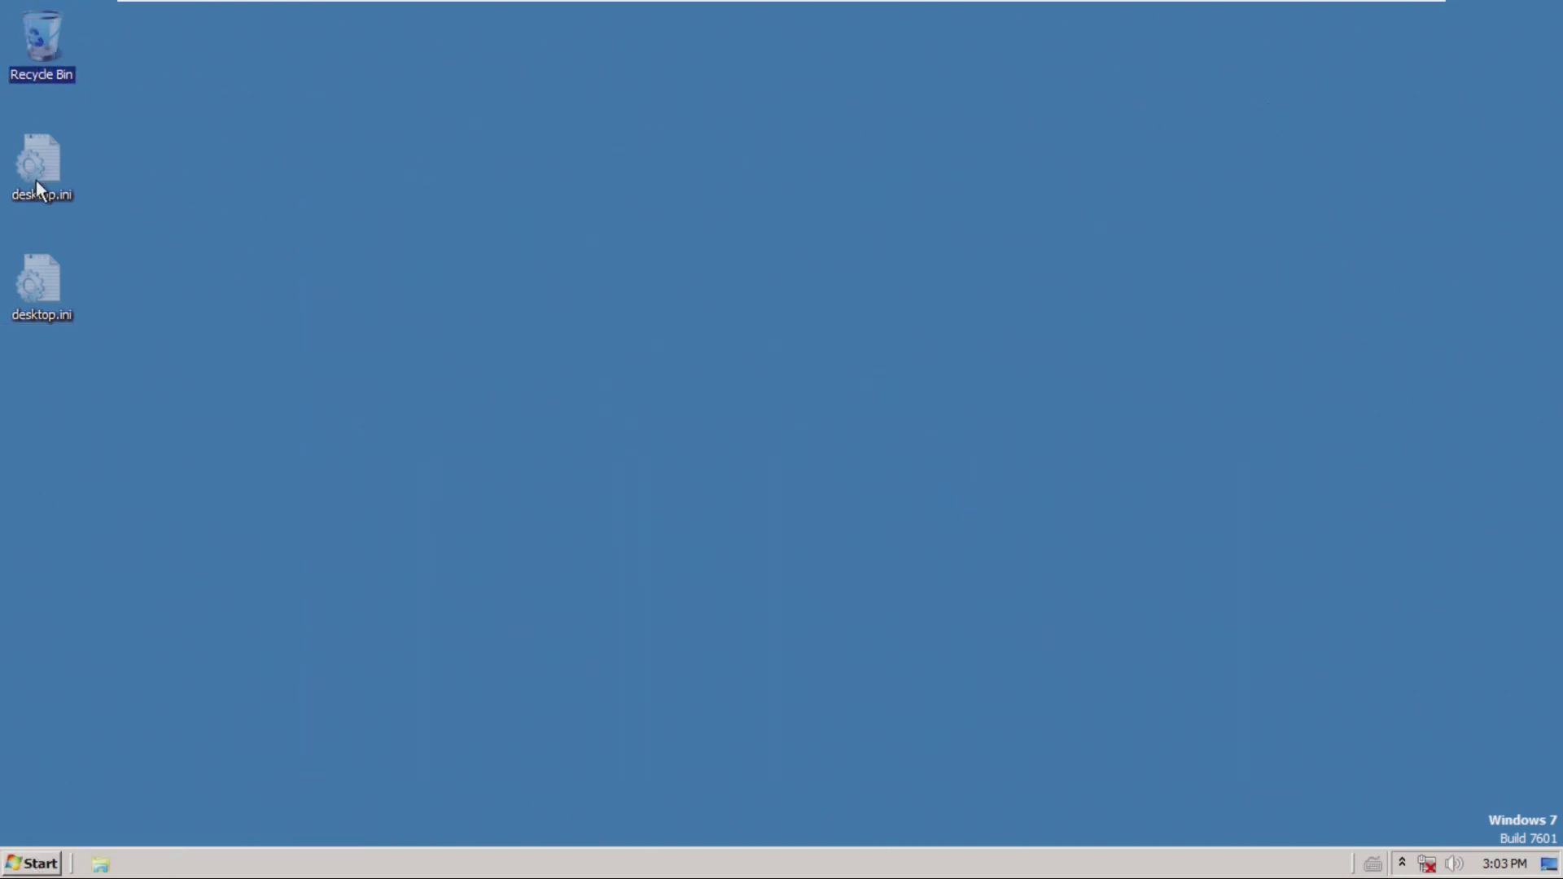
{"action": "left_click_drag", "start_coordinate": [130, 167], "coordinate": [55, 277]}
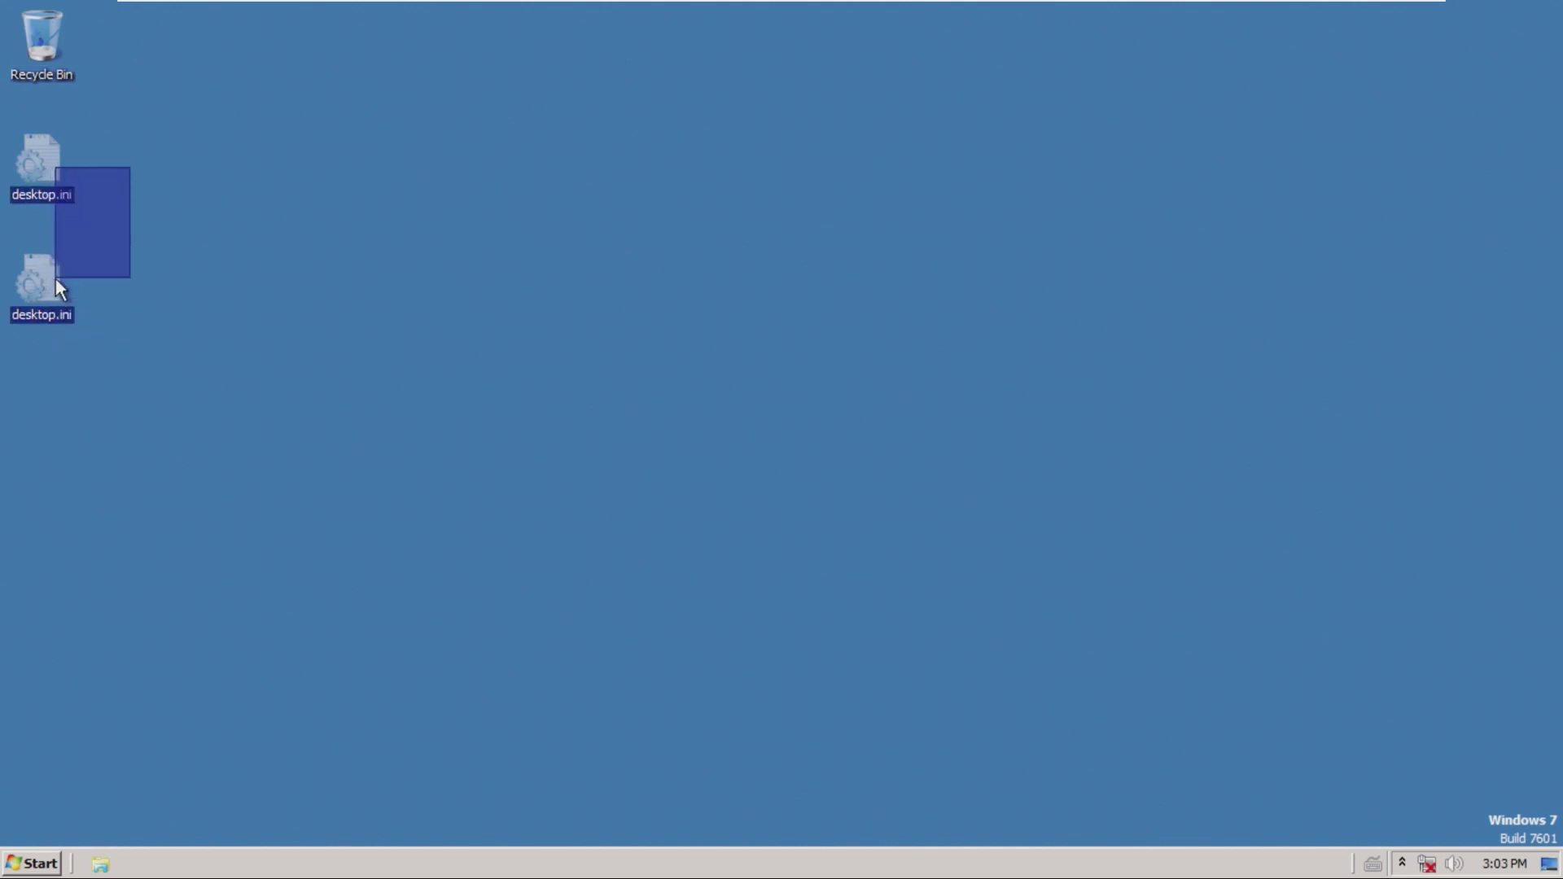
{"action": "left_click", "coordinate": [113, 295]}
{"action": "left_click_drag", "start_coordinate": [68, 416], "coordinate": [10, 135]}
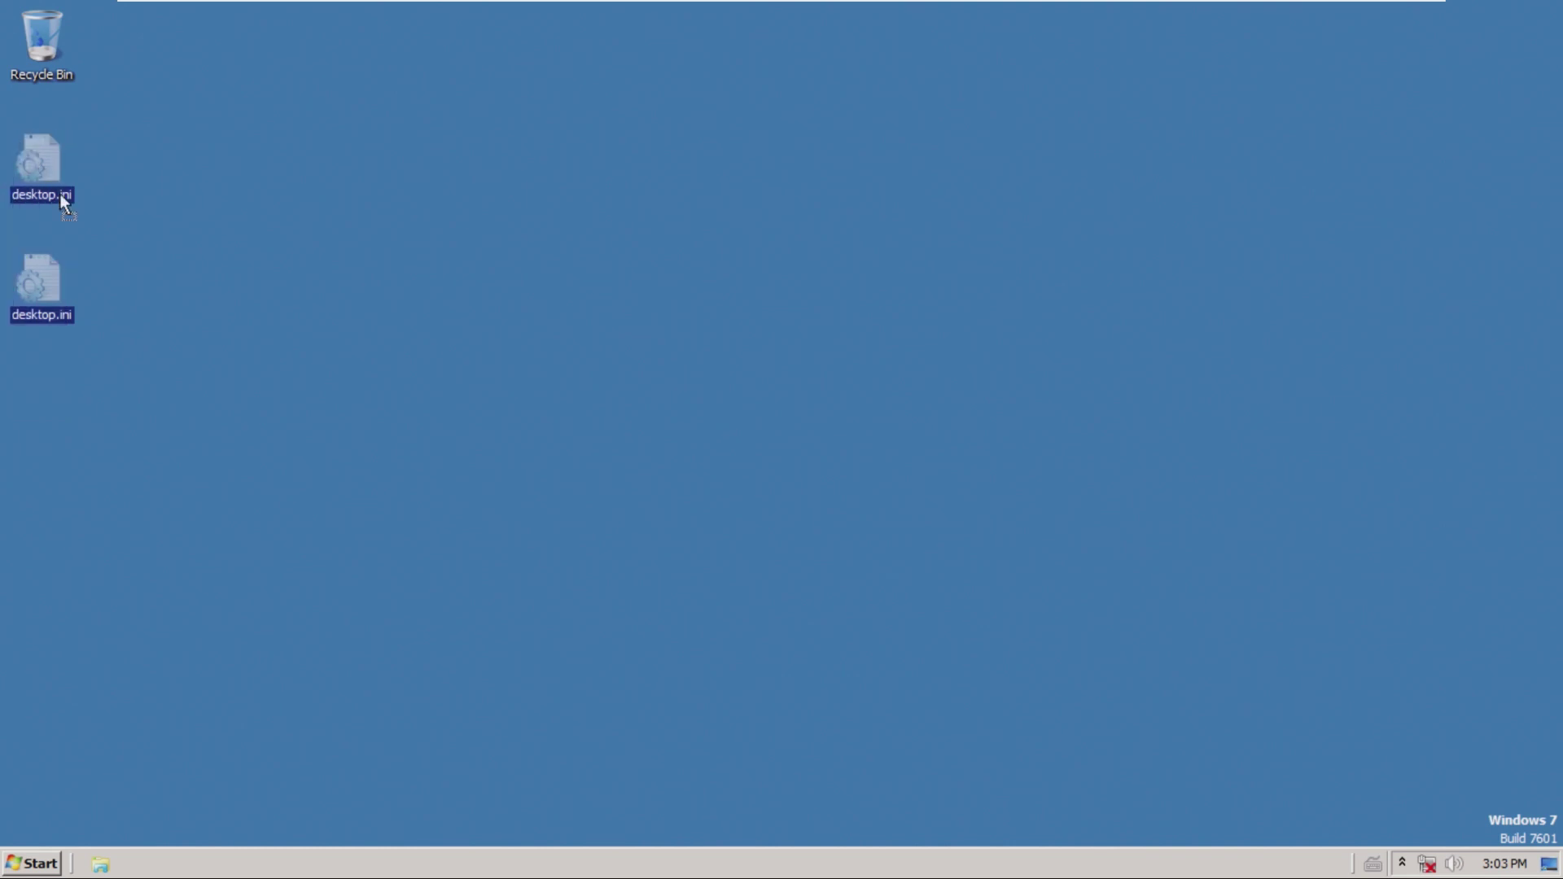
{"action": "left_click", "coordinate": [285, 256]}
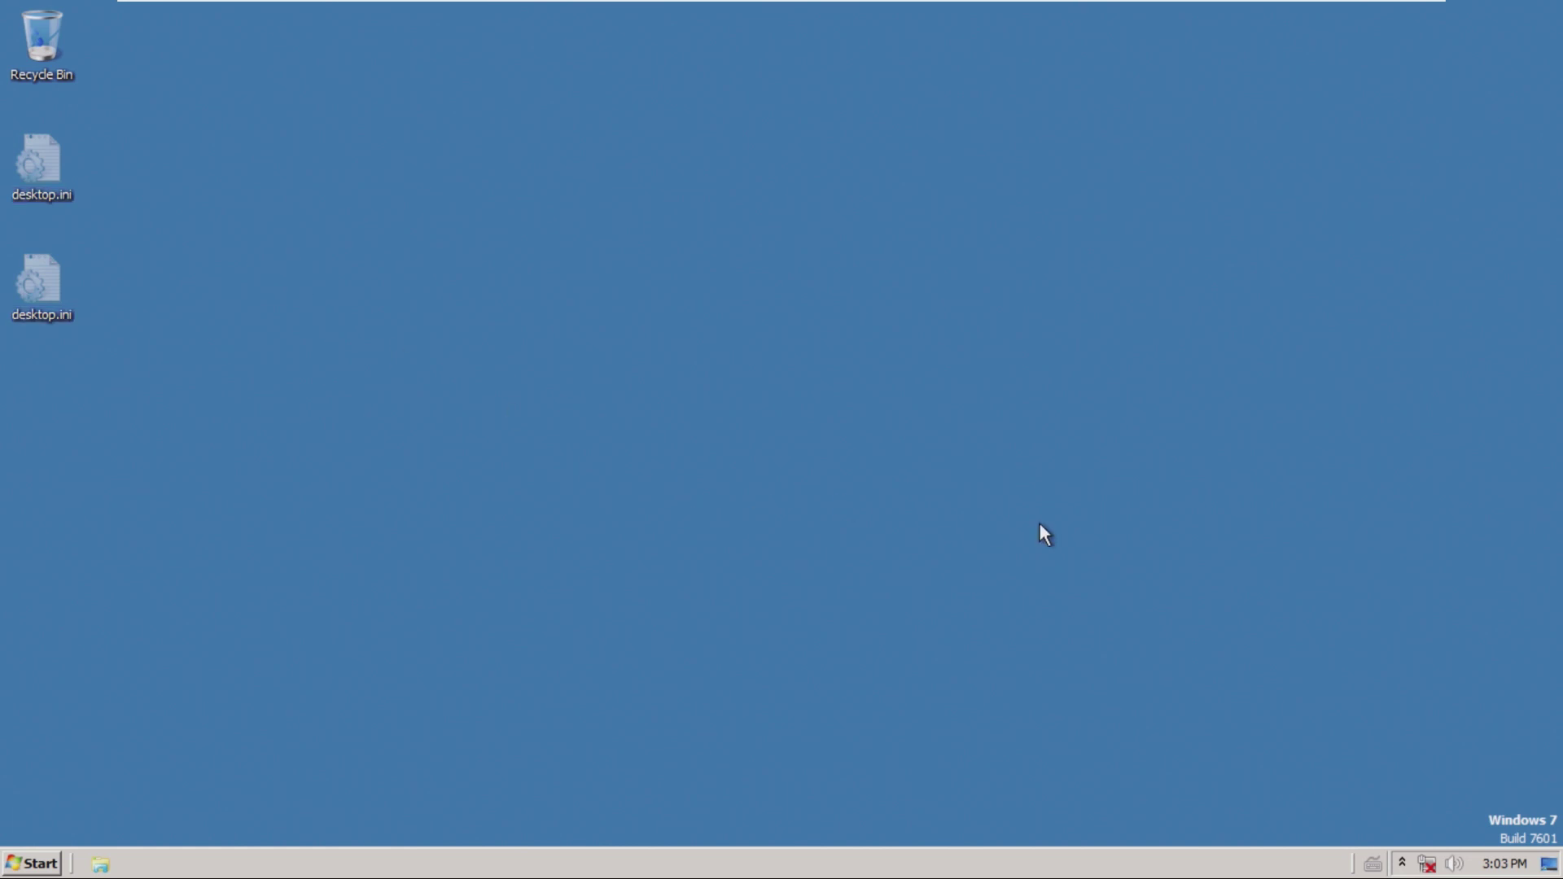
Step: Check the clock and calendar, volume control, and network status tray popups
{"action": "left_click_drag", "start_coordinate": [1547, 767], "coordinate": [1552, 847]}
{"action": "left_click", "coordinate": [1506, 865]}
{"action": "left_click", "coordinate": [1454, 864]}
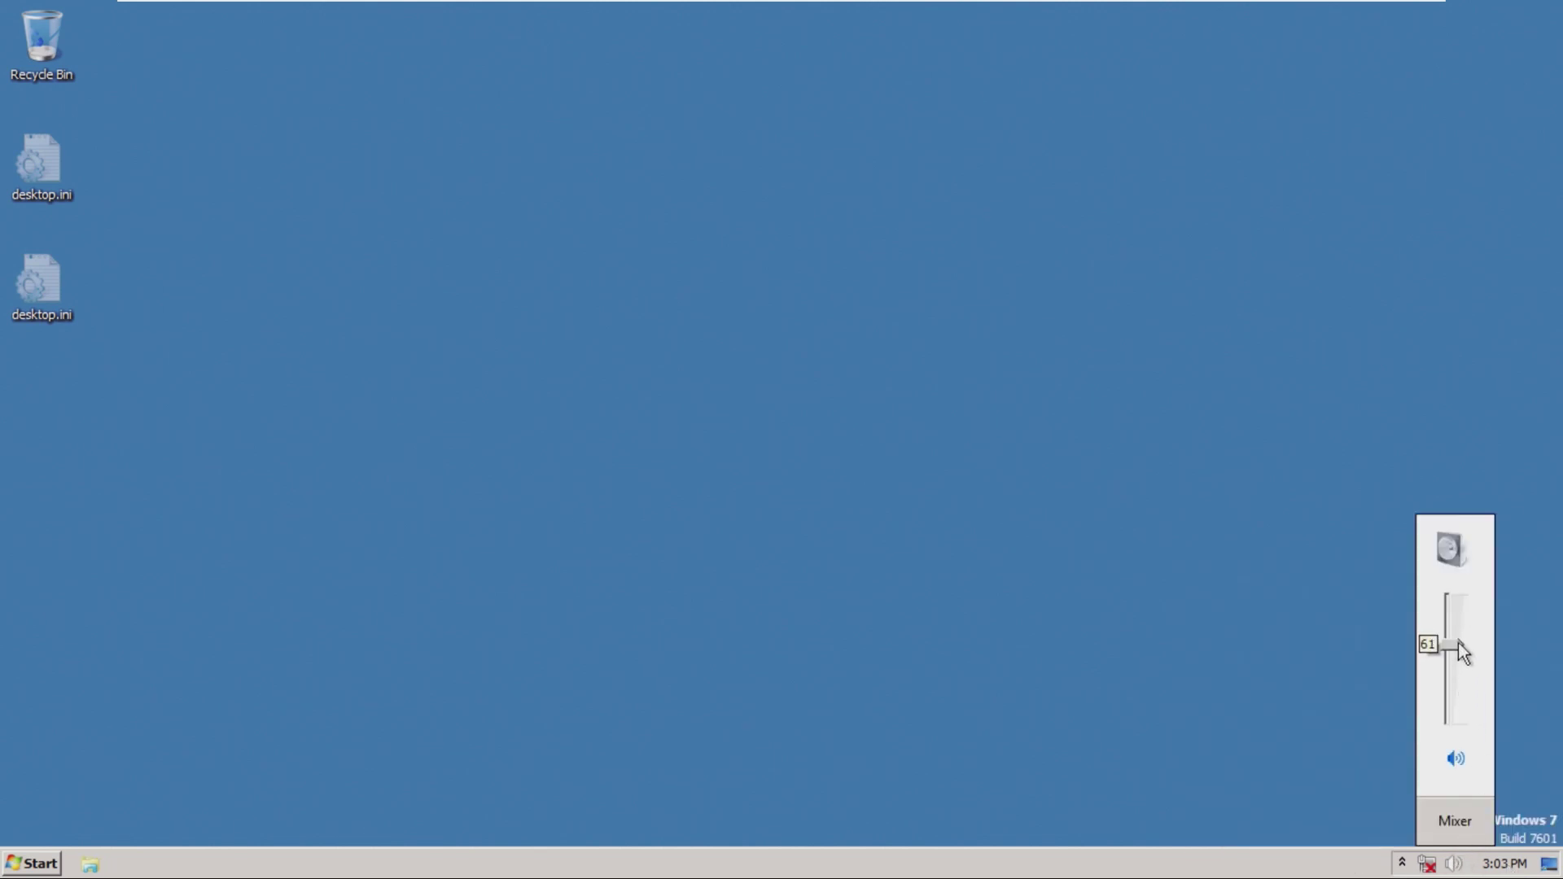
{"action": "left_click", "coordinate": [1428, 865]}
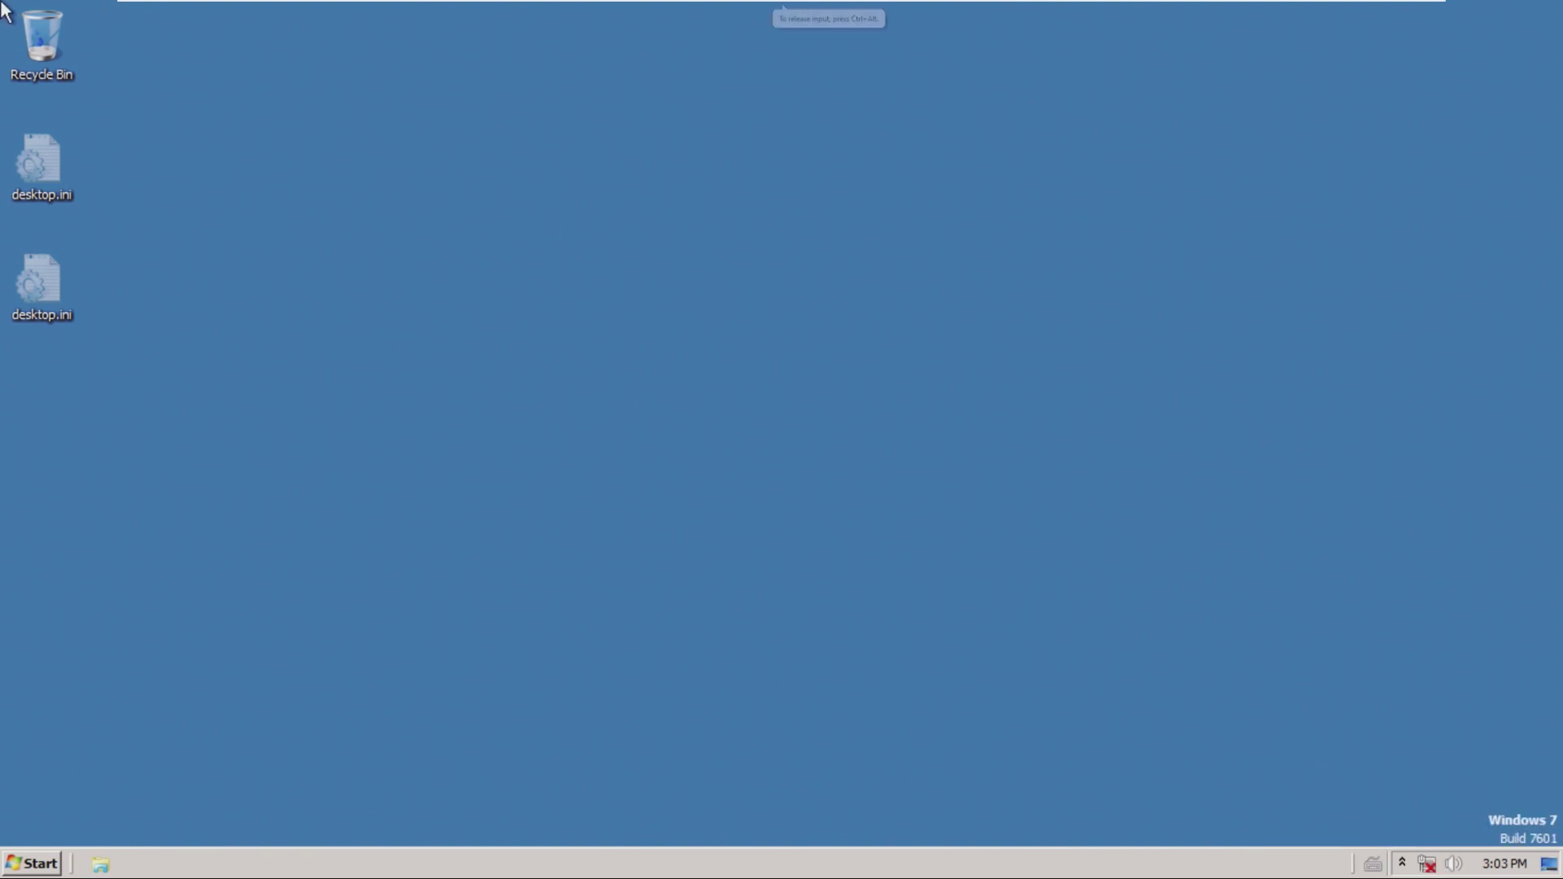
Step: Open the virtual machine settings from VMware's VM menu and close them again
{"action": "left_click", "coordinate": [229, 7]}
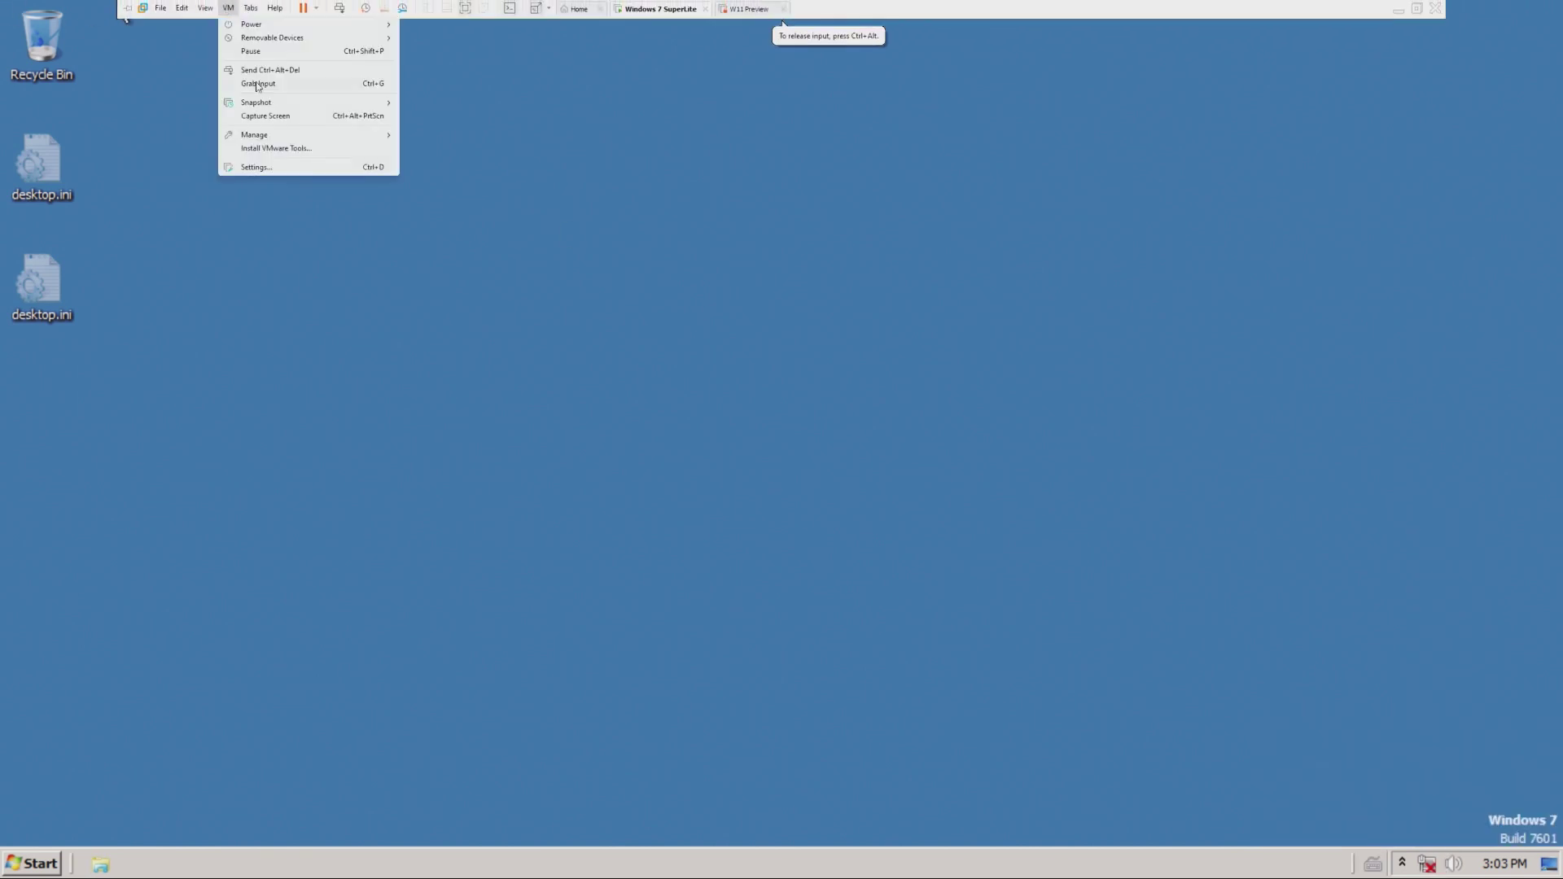
{"action": "mouse_move", "coordinate": [289, 41]}
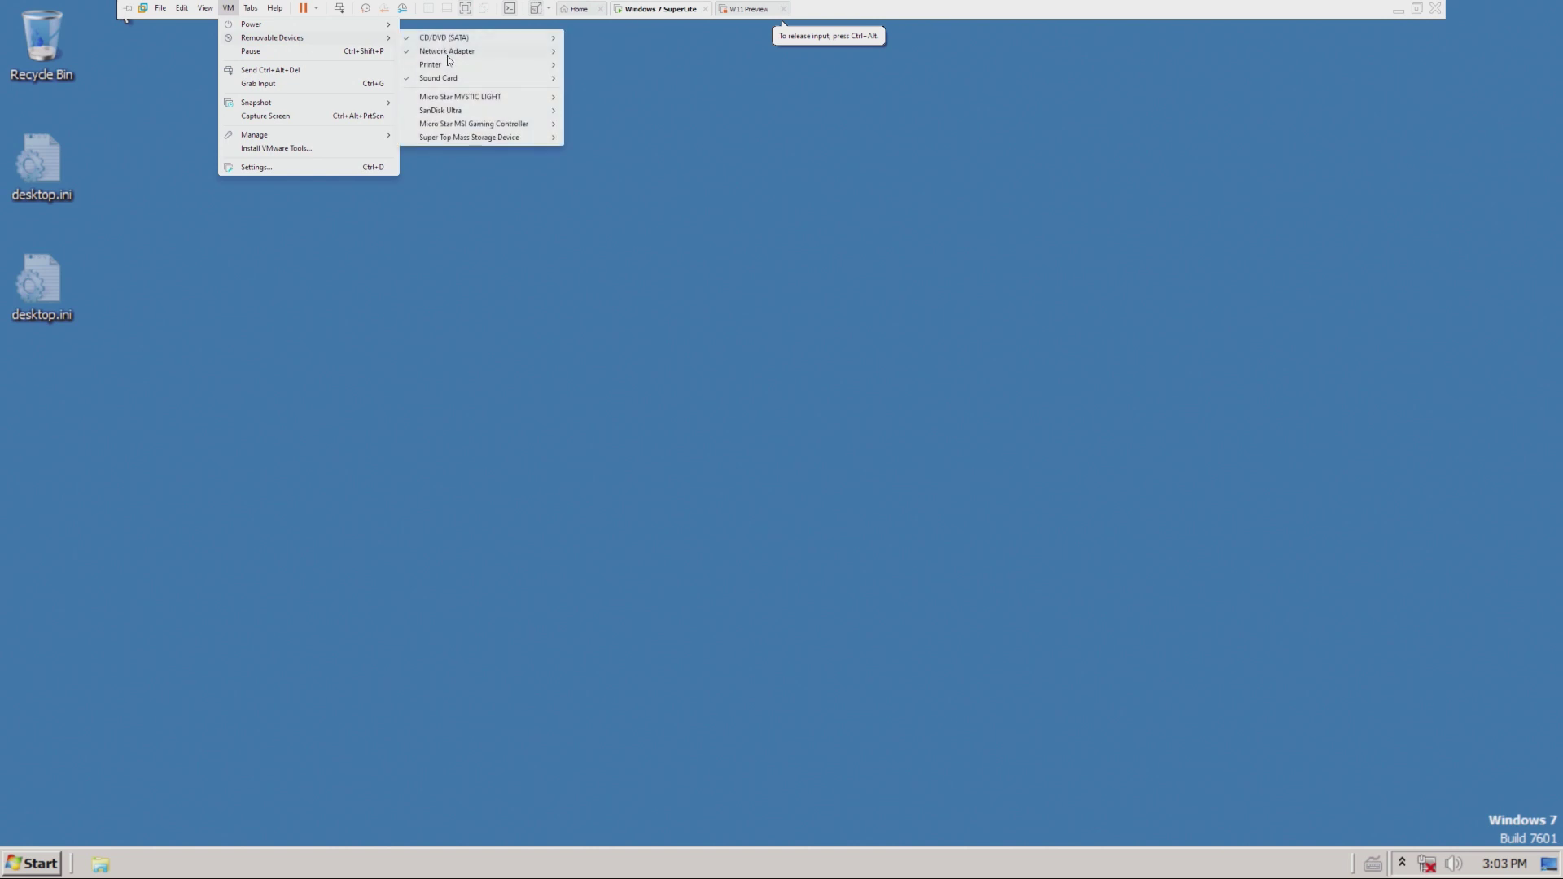
{"action": "mouse_move", "coordinate": [449, 57]}
{"action": "left_click", "coordinate": [627, 67]}
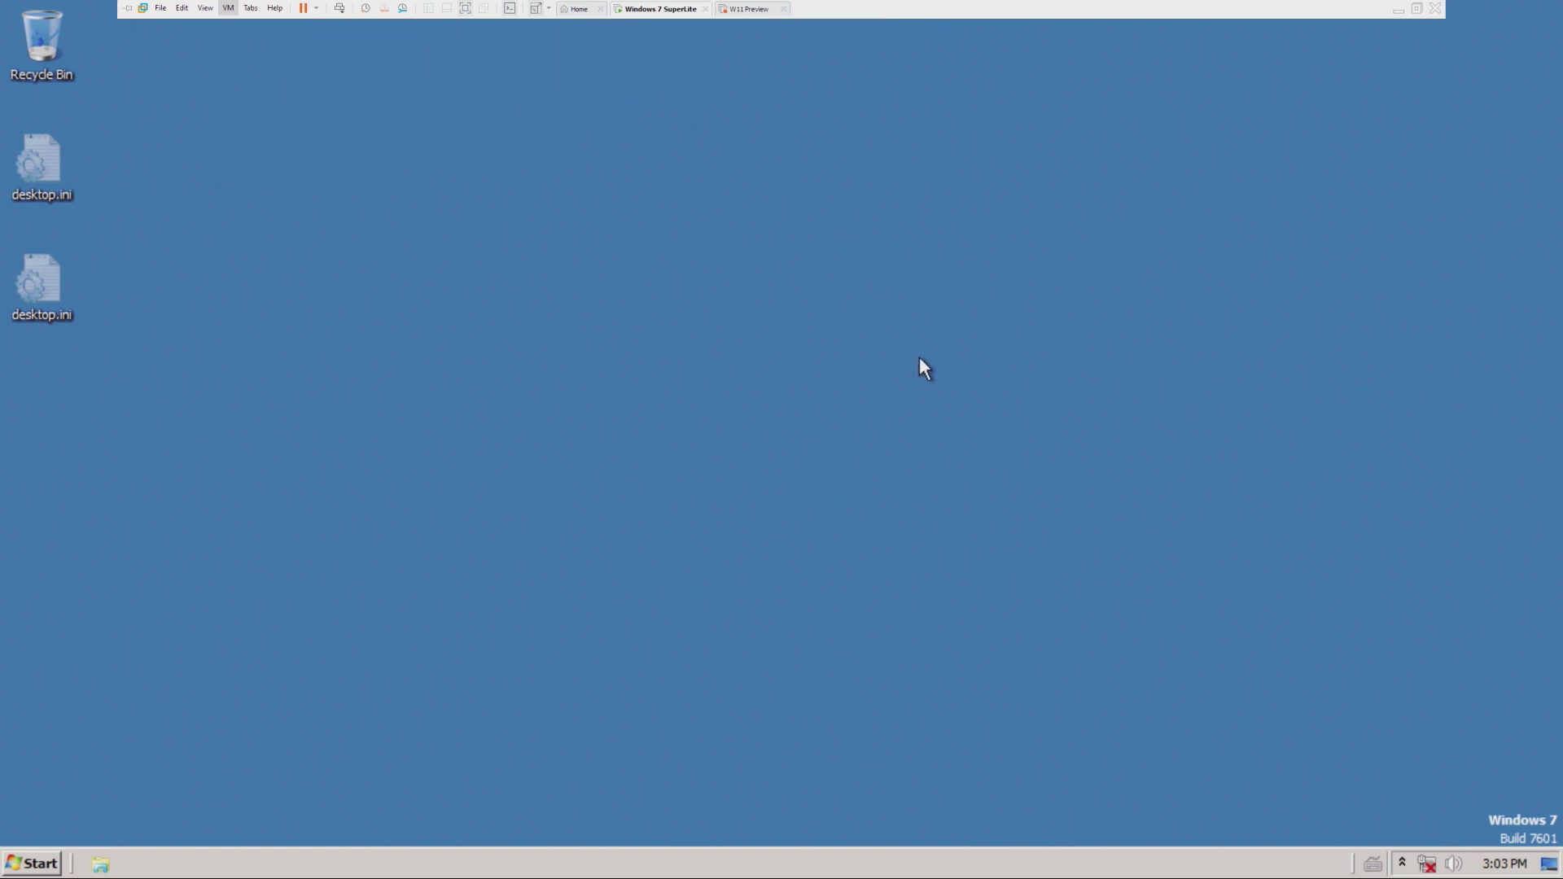
{"action": "left_click", "coordinate": [985, 229]}
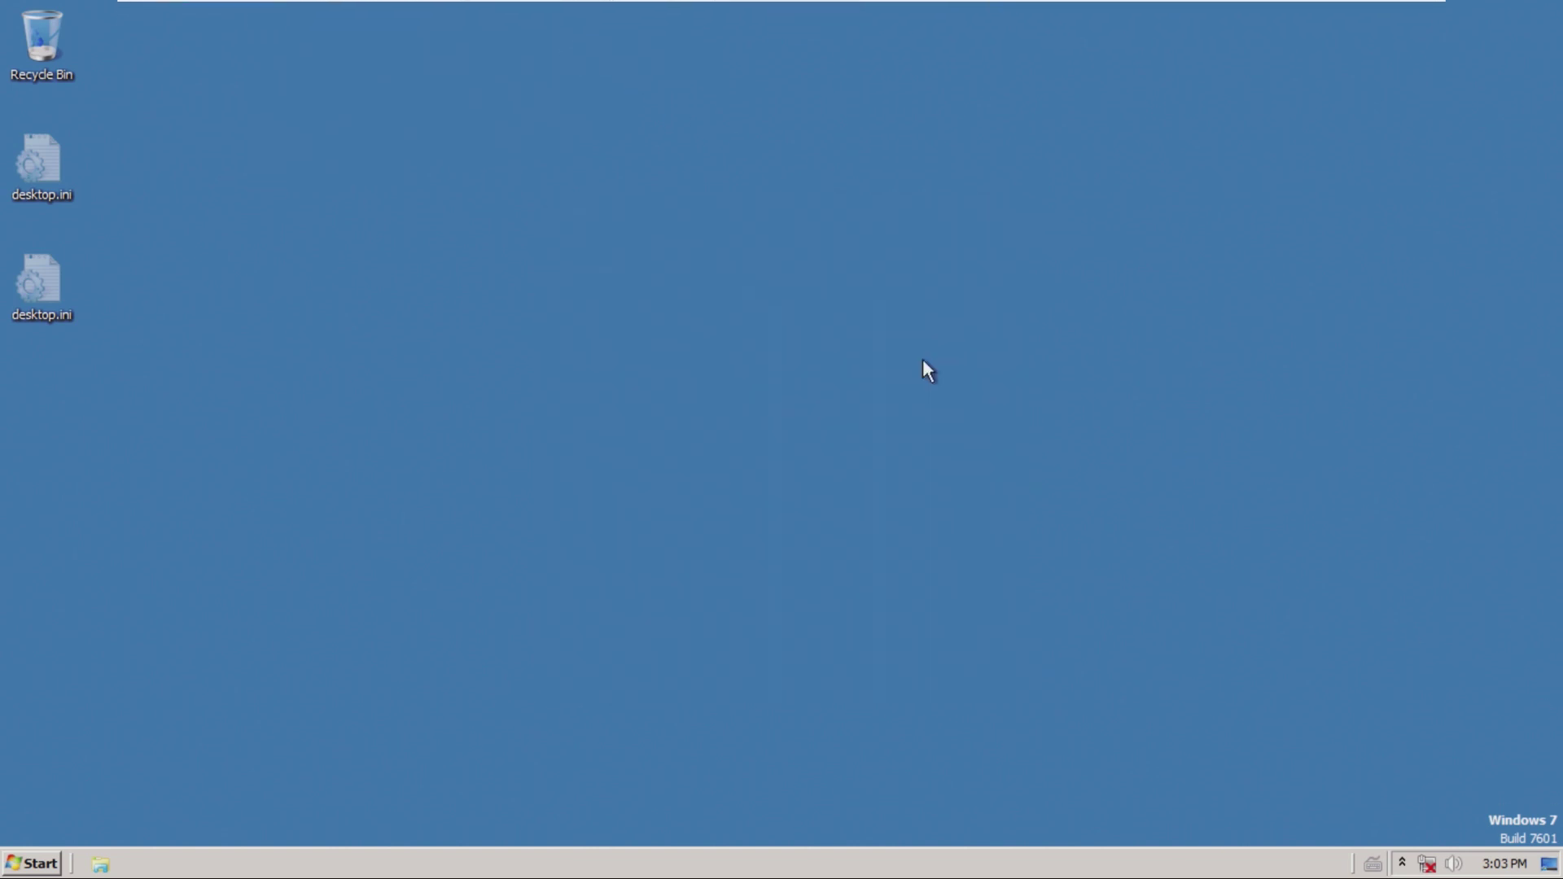
Step: Show the hidden tray icons and Safely Remove Hardware list, then the keyboard layout choices
{"action": "left_click", "coordinate": [1426, 864]}
{"action": "left_click", "coordinate": [1401, 864]}
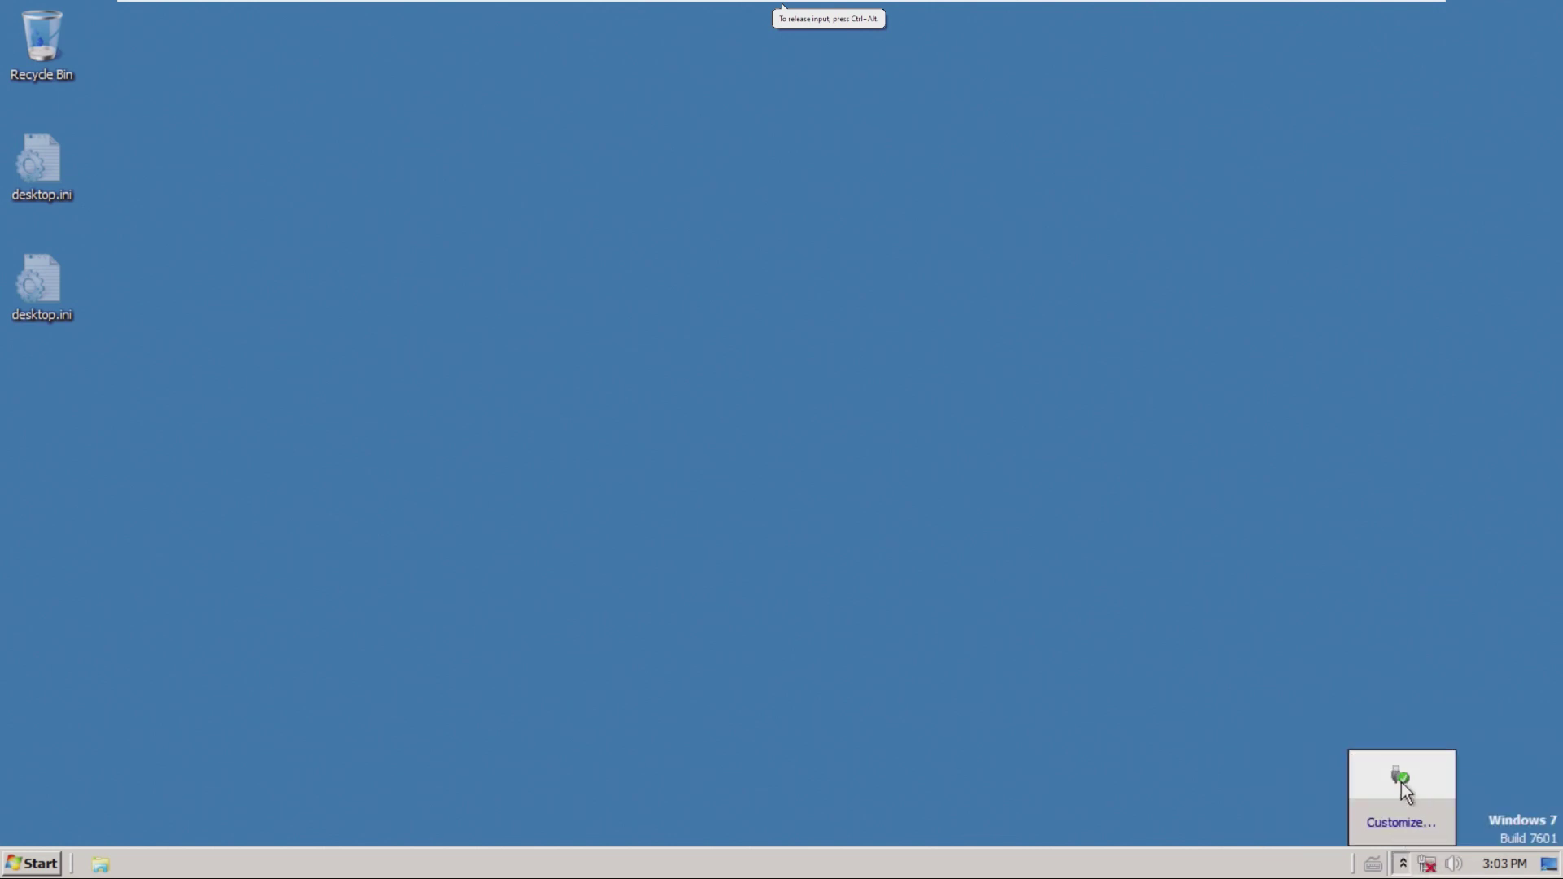
{"action": "left_click", "coordinate": [1401, 782]}
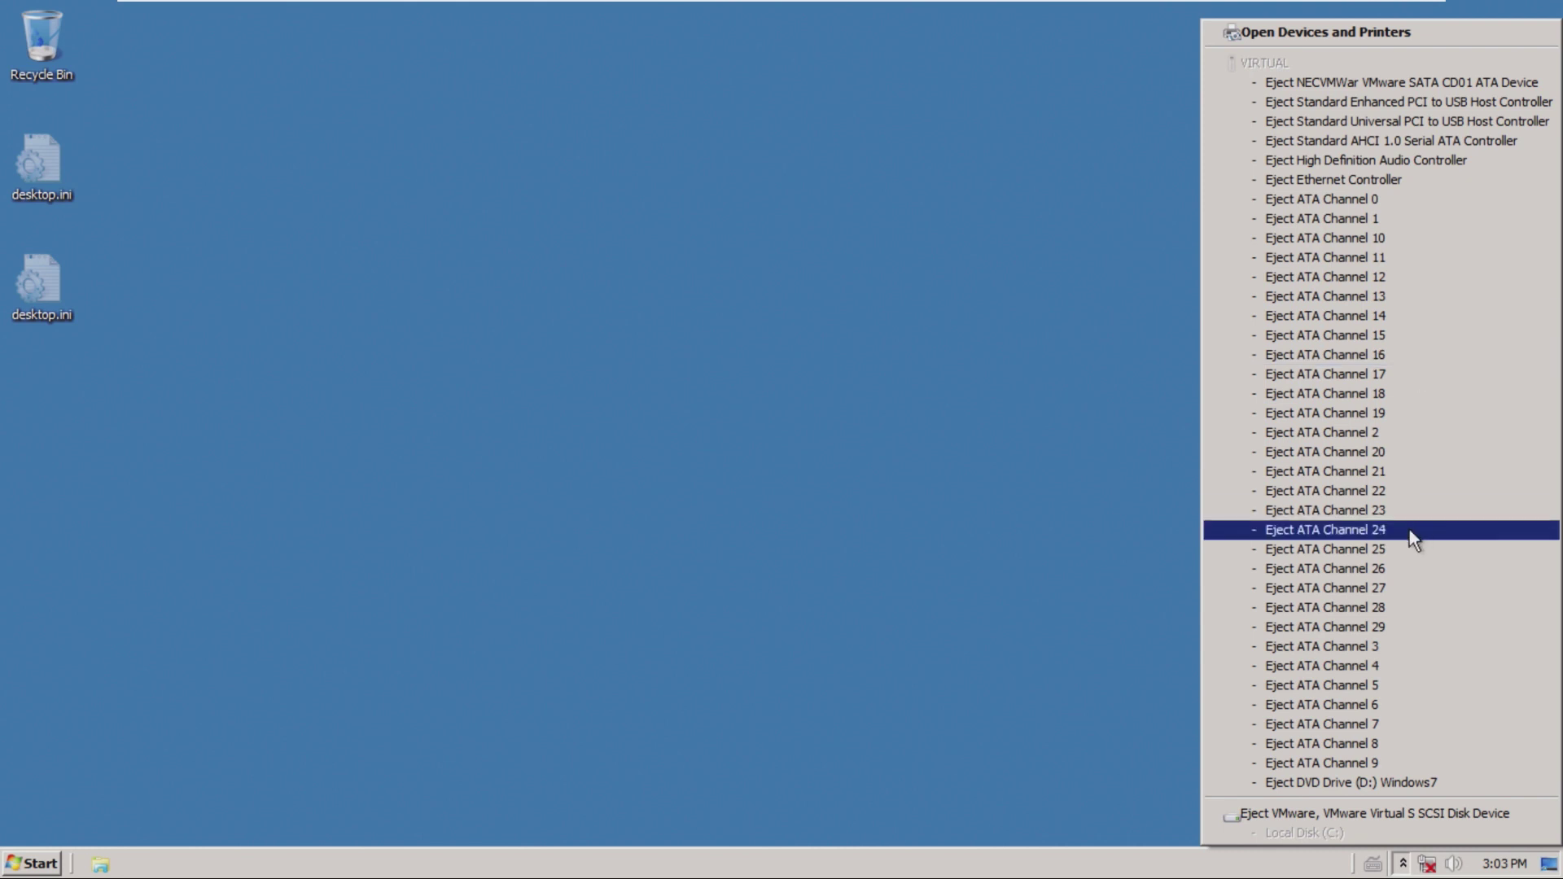
{"action": "key", "text": "Escape"}
{"action": "left_click", "coordinate": [1373, 863]}
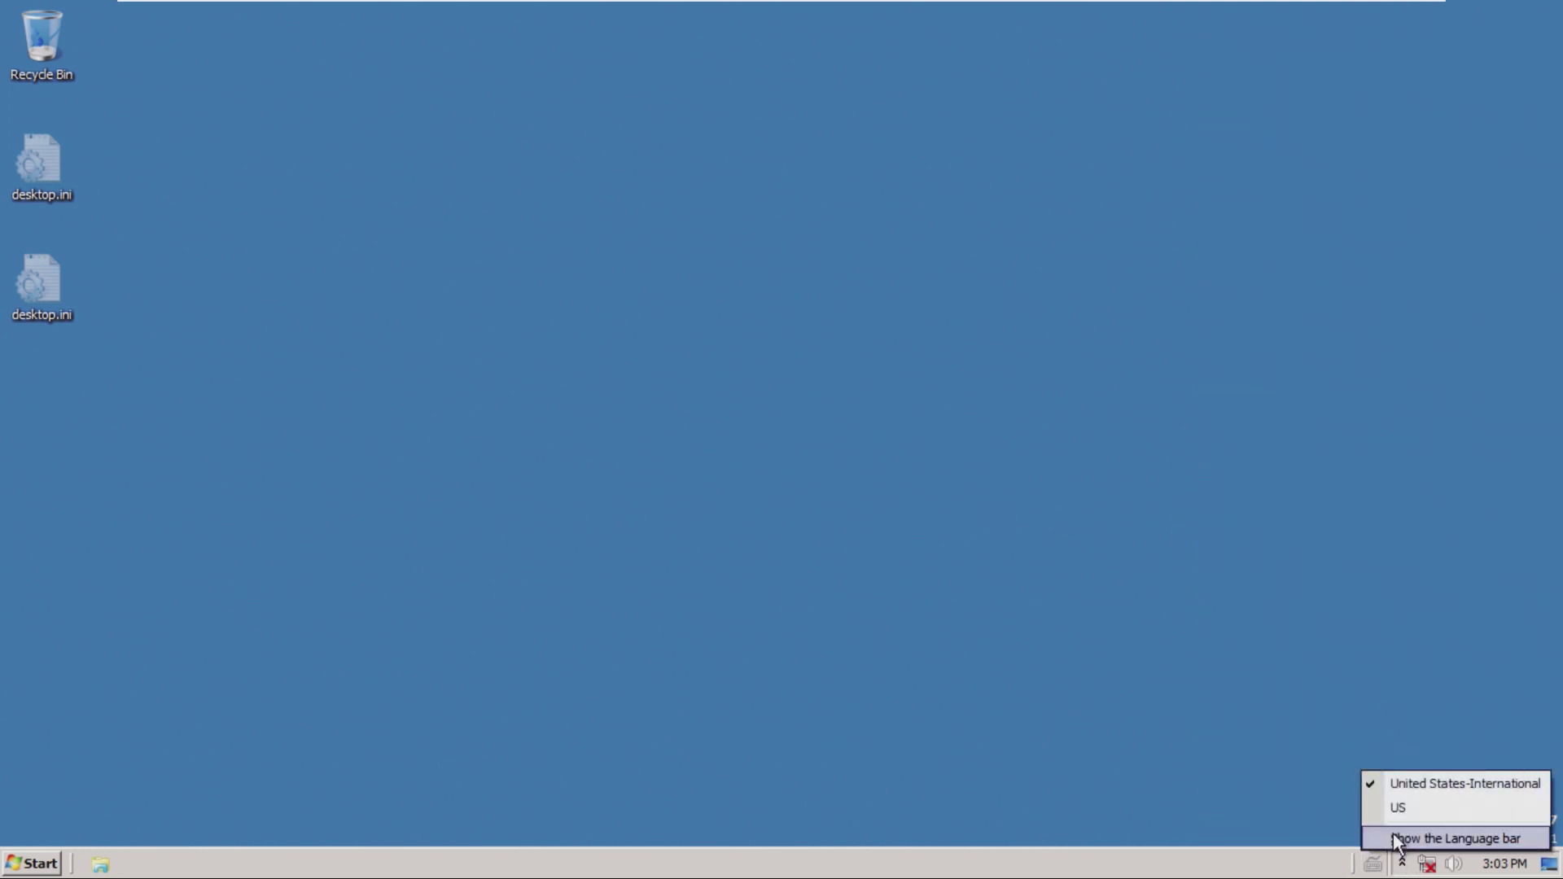
Step: Show the language bar on the desktop, switch to the US layout, and restore default options
{"action": "left_click", "coordinate": [1390, 851]}
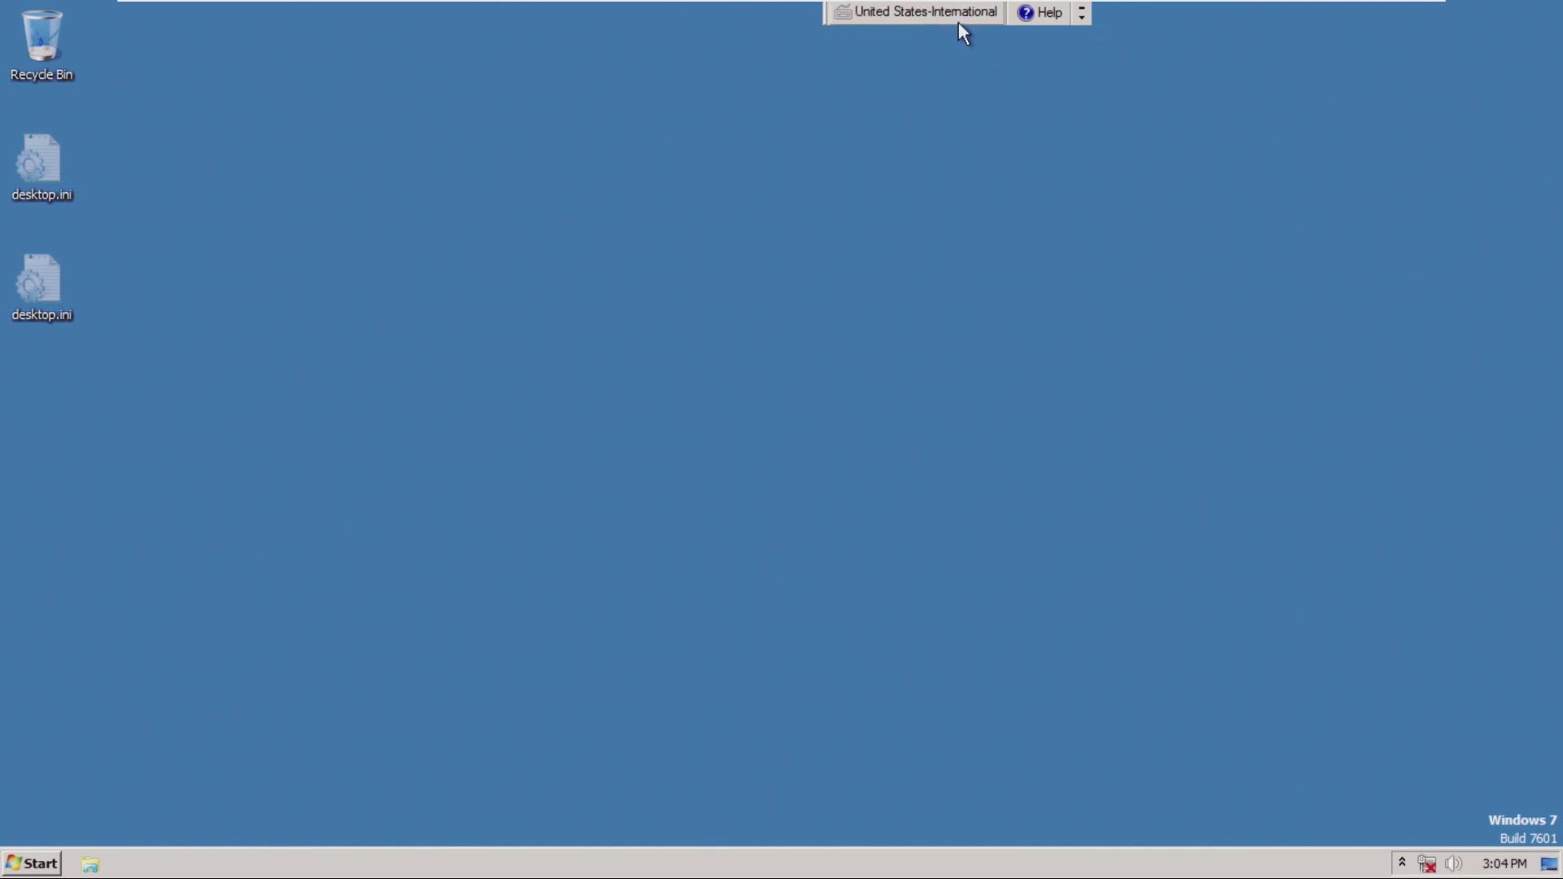
{"action": "left_click", "coordinate": [961, 16]}
{"action": "left_click", "coordinate": [980, 61]}
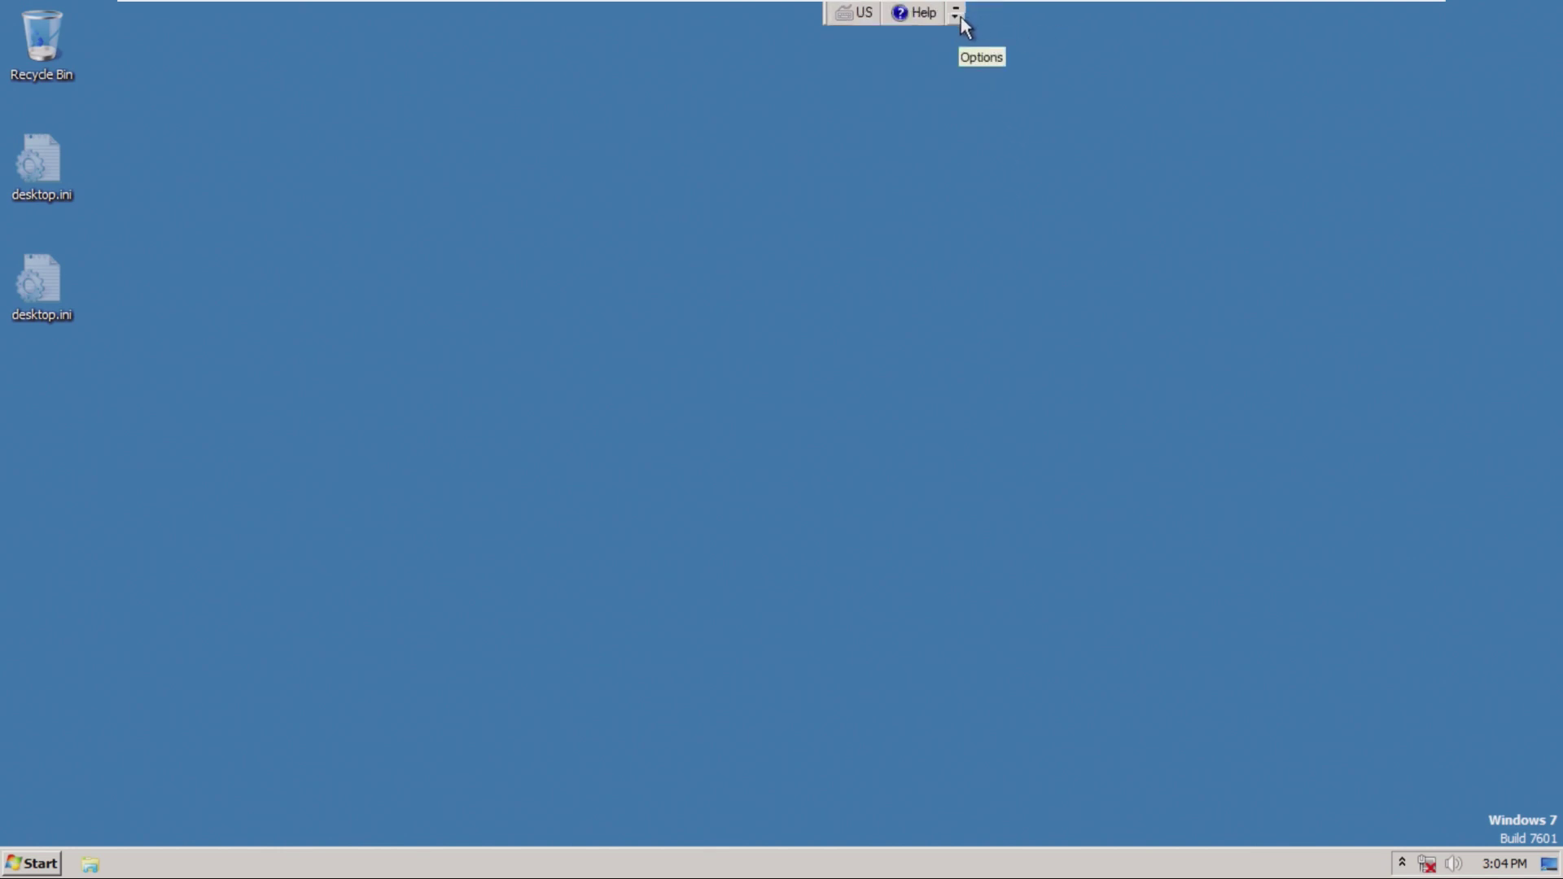
{"action": "left_click", "coordinate": [959, 14]}
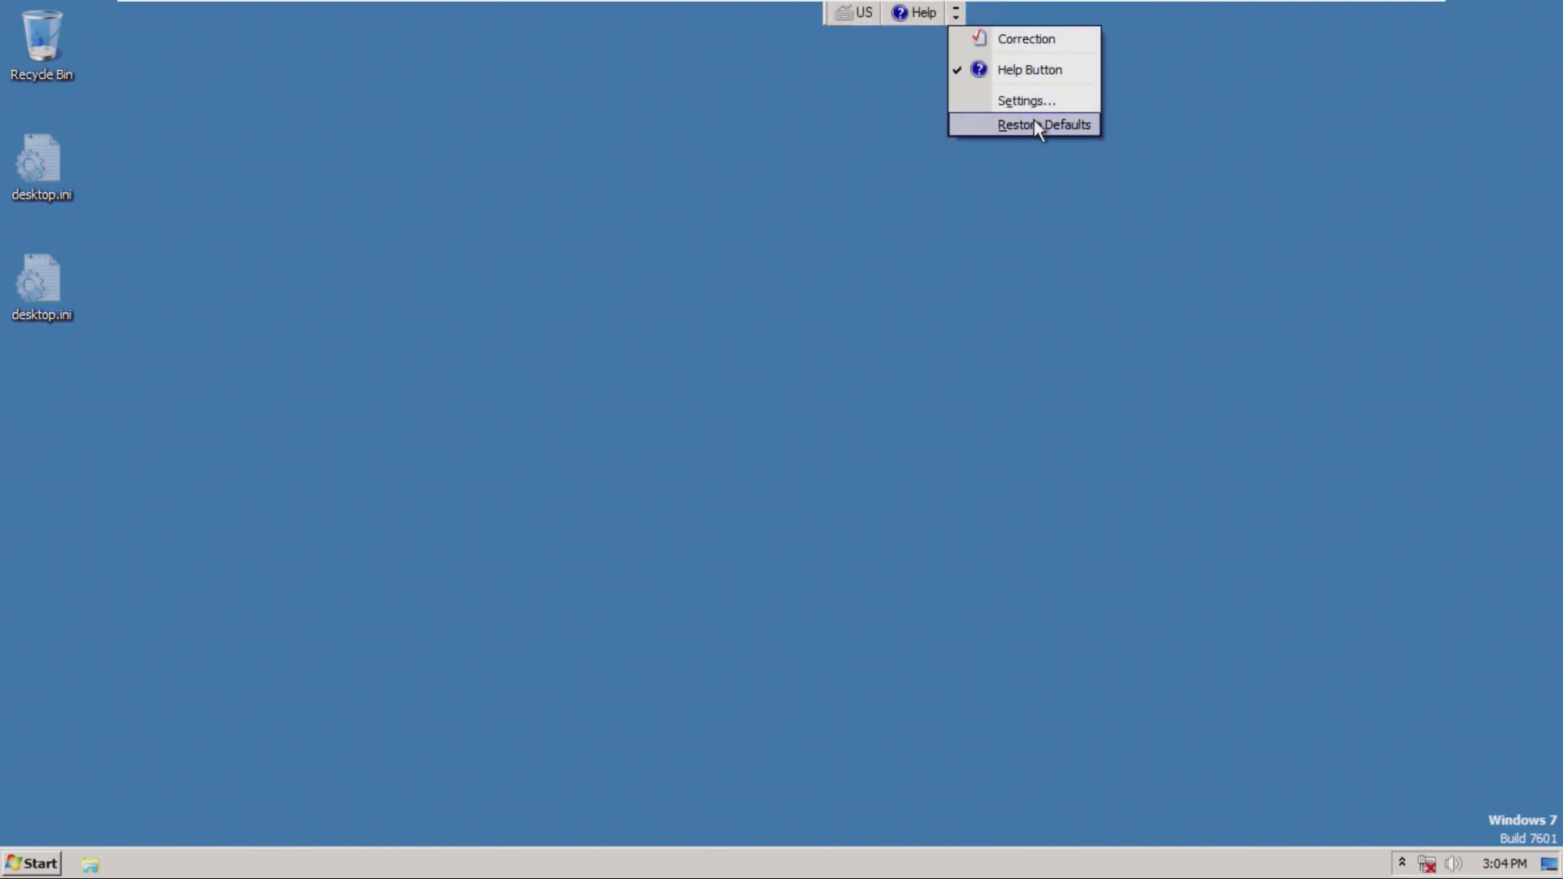
{"action": "left_click", "coordinate": [1035, 122]}
Step: Add the Correction button to the language bar and view the Text Services and Input Languages settings
{"action": "left_click", "coordinate": [961, 21]}
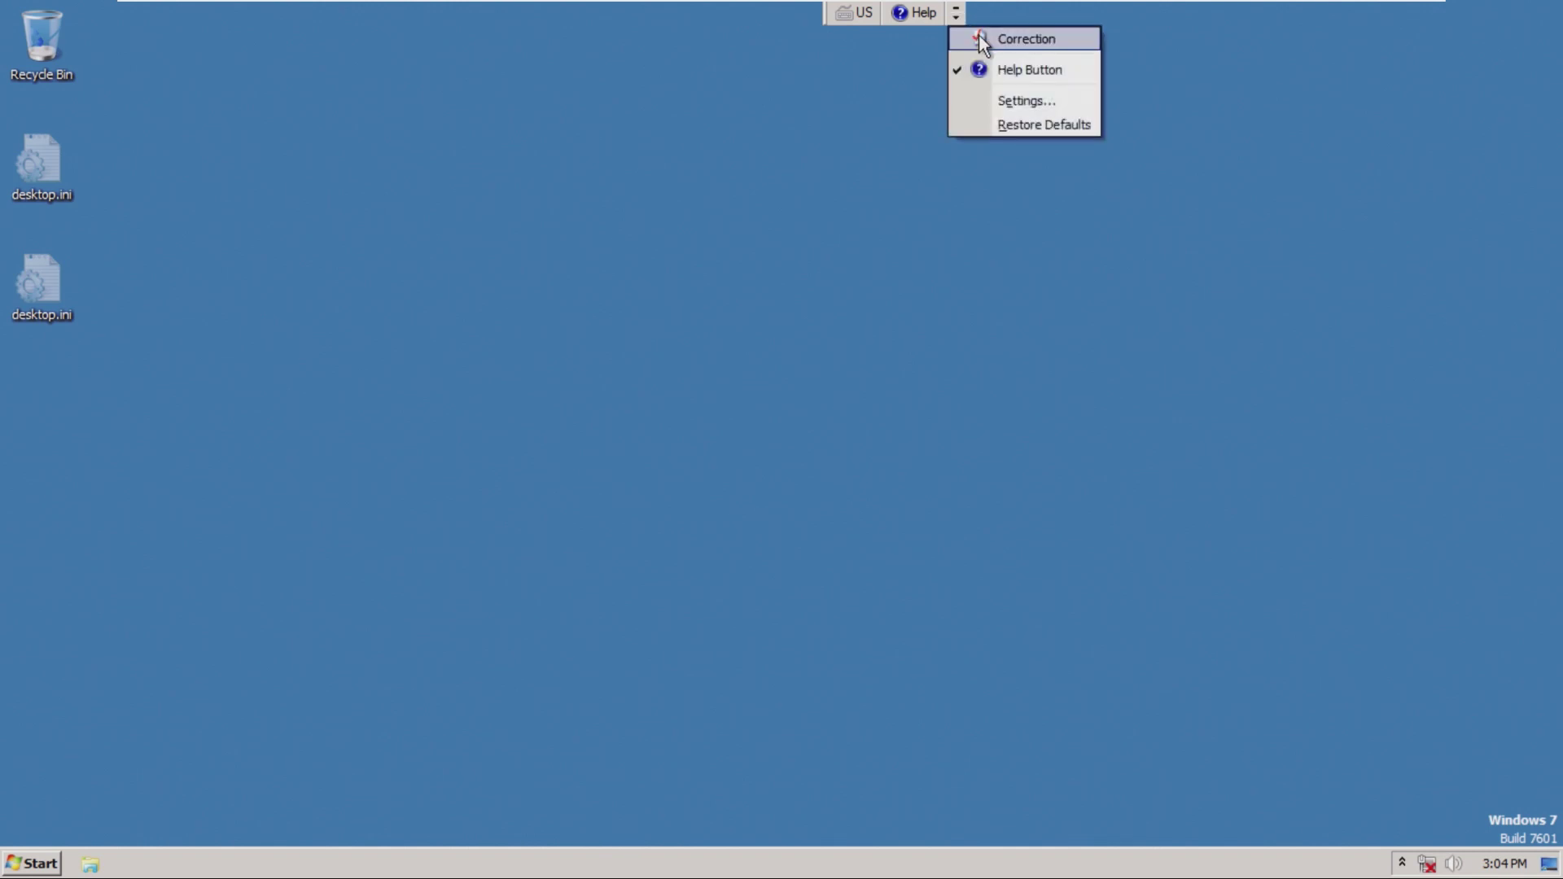
{"action": "left_click", "coordinate": [979, 35]}
{"action": "left_click", "coordinate": [945, 15]}
{"action": "left_click", "coordinate": [1050, 13]}
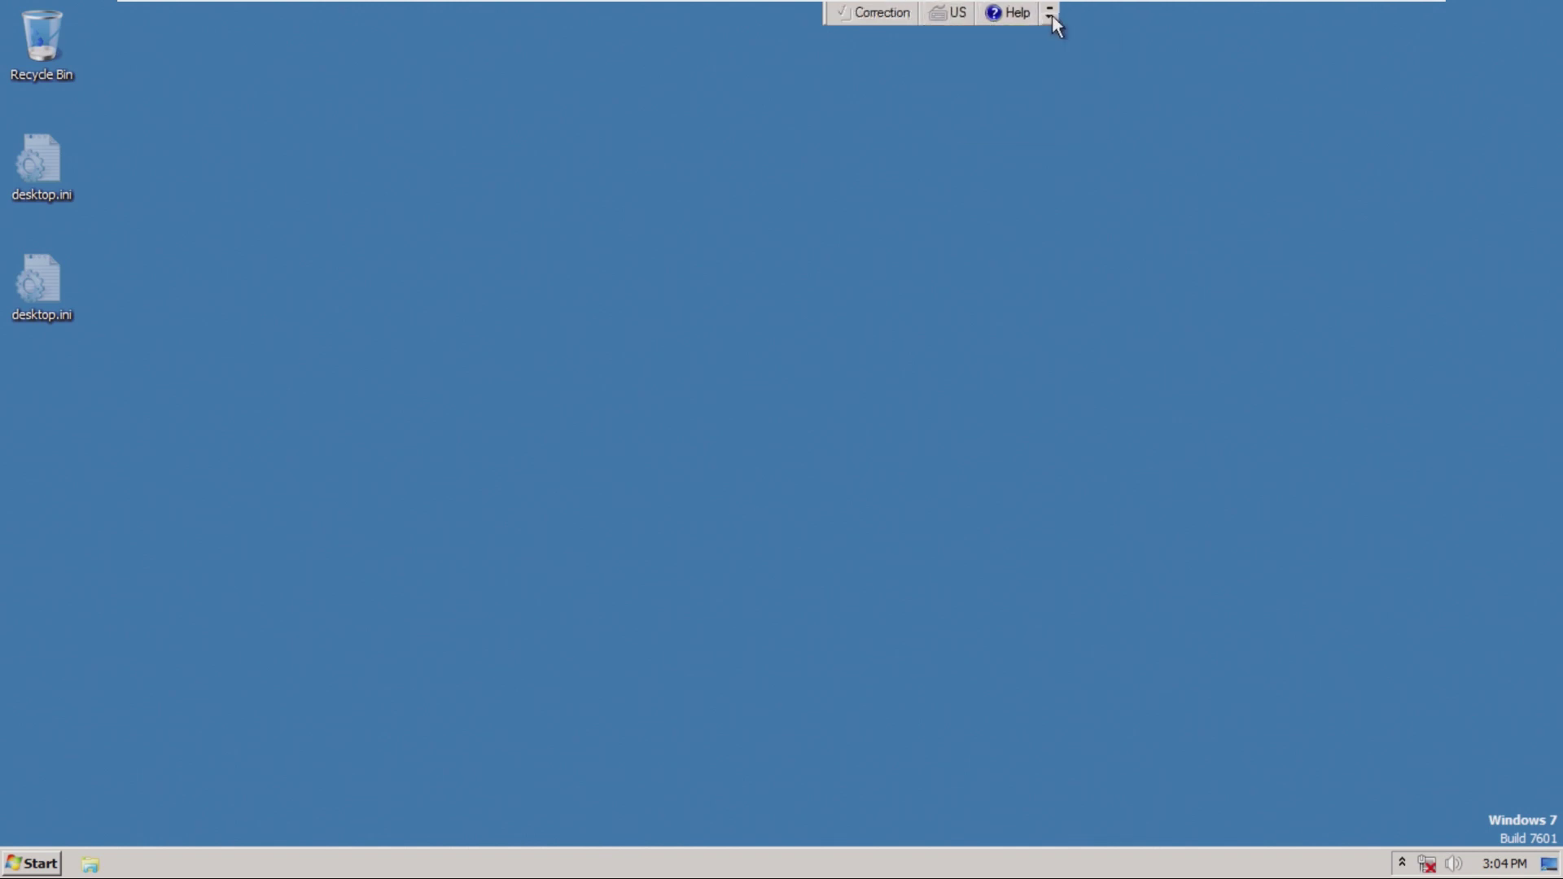
{"action": "left_click", "coordinate": [1050, 14]}
{"action": "left_click", "coordinate": [1099, 100]}
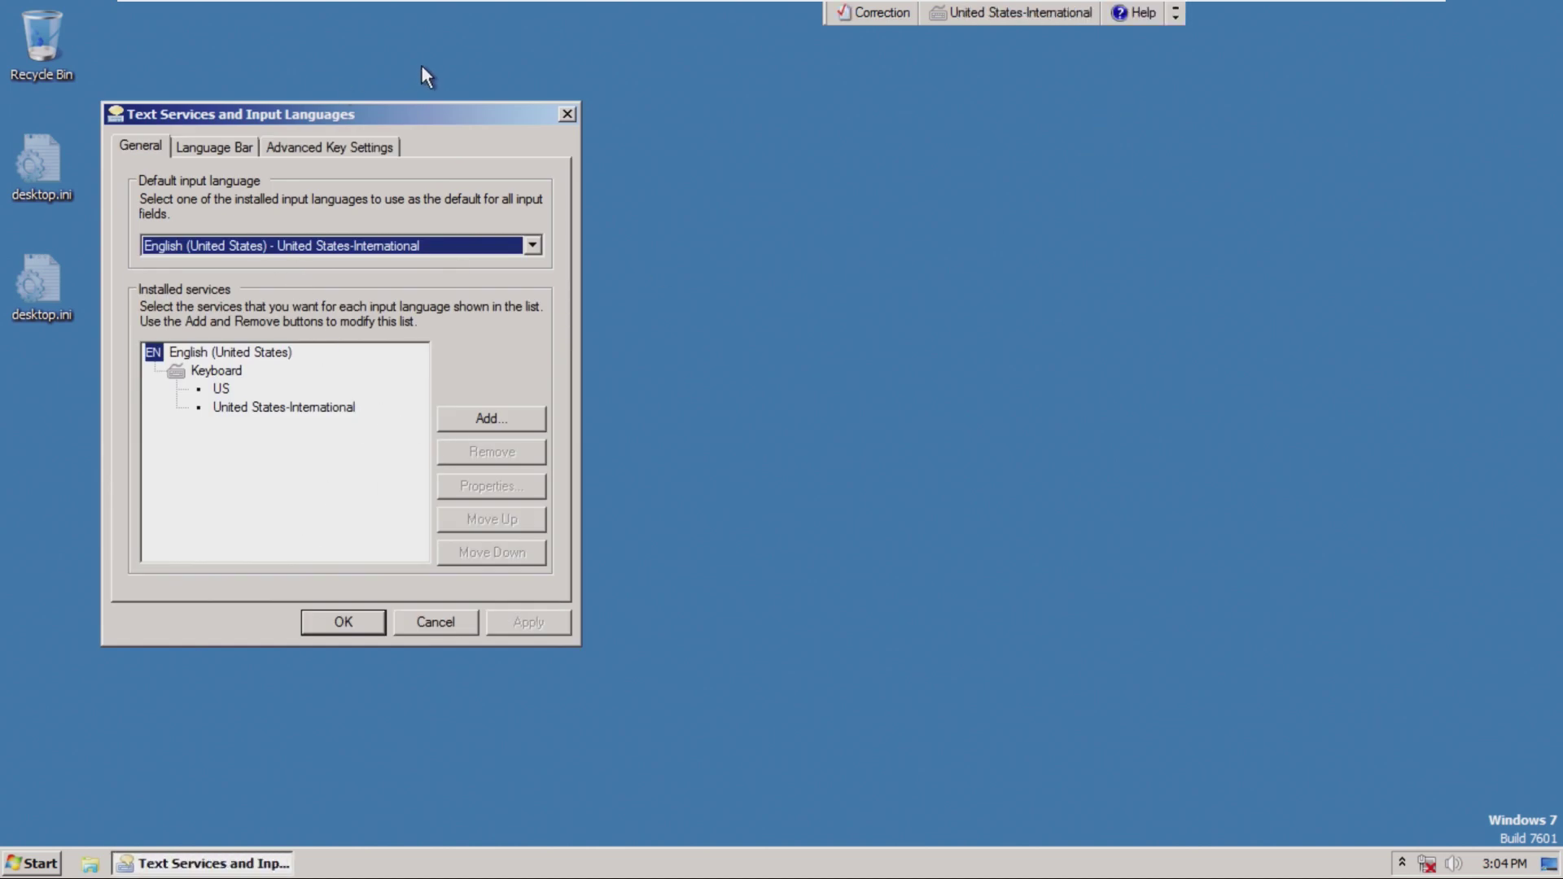
{"action": "left_click", "coordinate": [567, 115]}
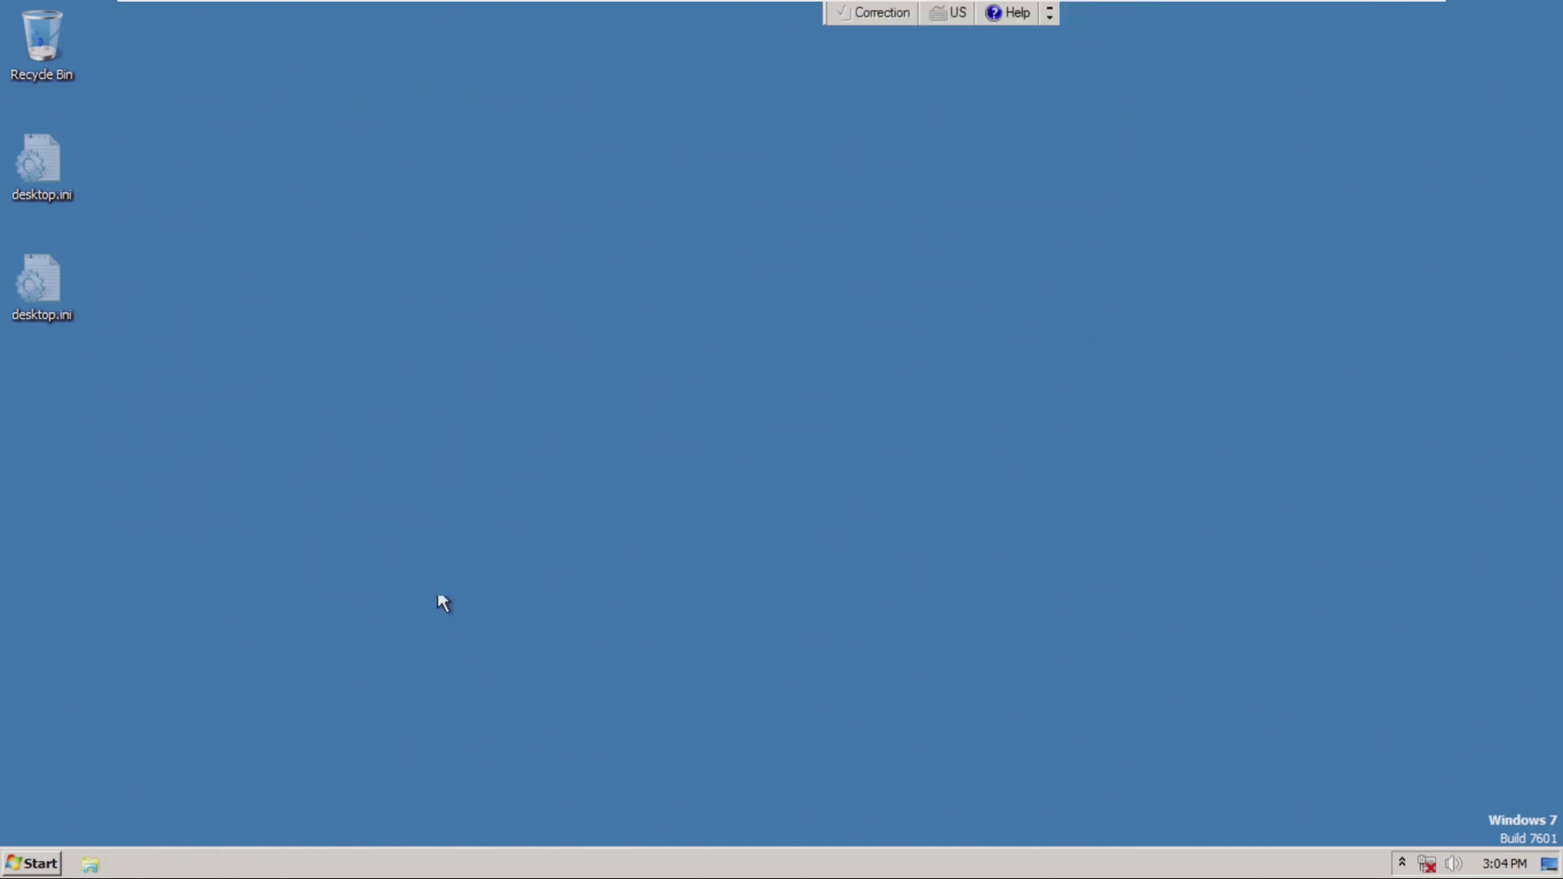
{"action": "left_click", "coordinate": [936, 12]}
{"action": "left_click", "coordinate": [1214, 52]}
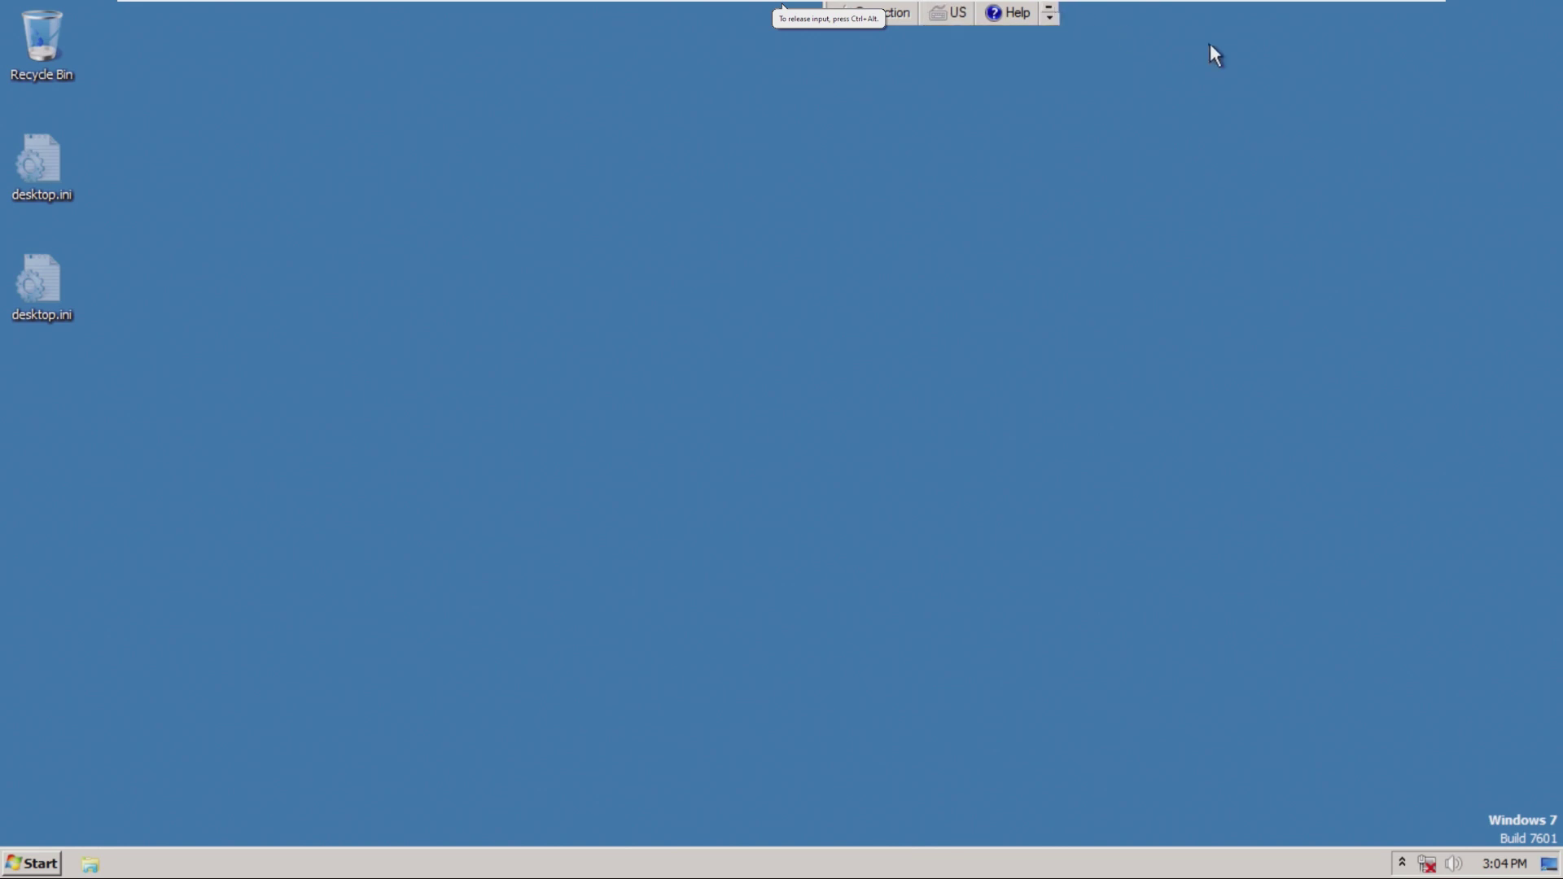
{"action": "left_click", "coordinate": [32, 863]}
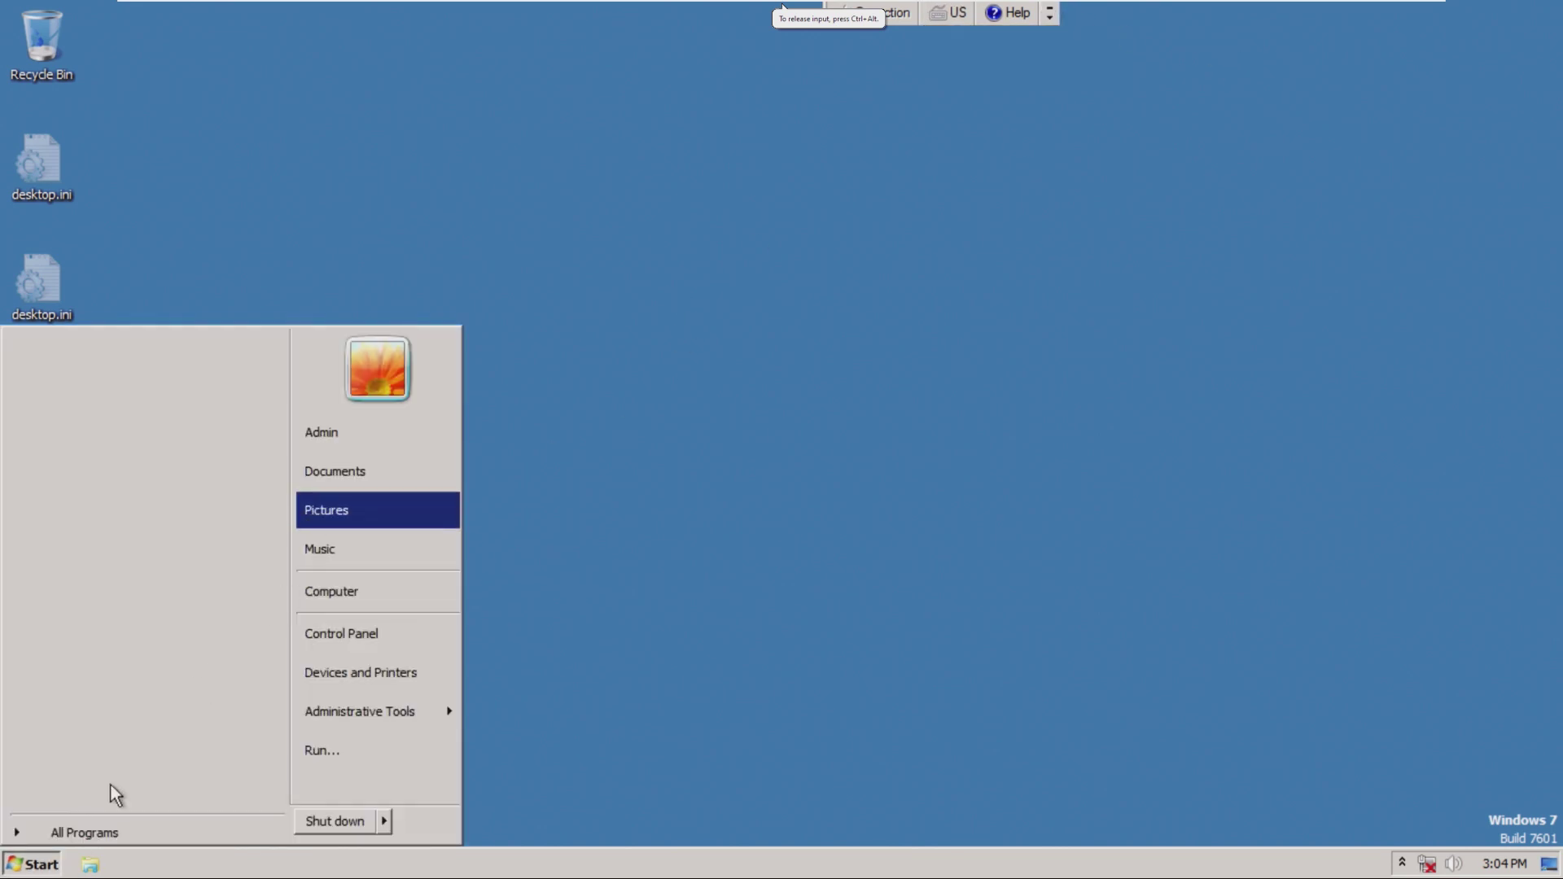
Step: Browse All Programs, expanding Accessories, System Tools, Windows PowerShell, Administrative Tools and Startup
{"action": "left_click", "coordinate": [134, 831]}
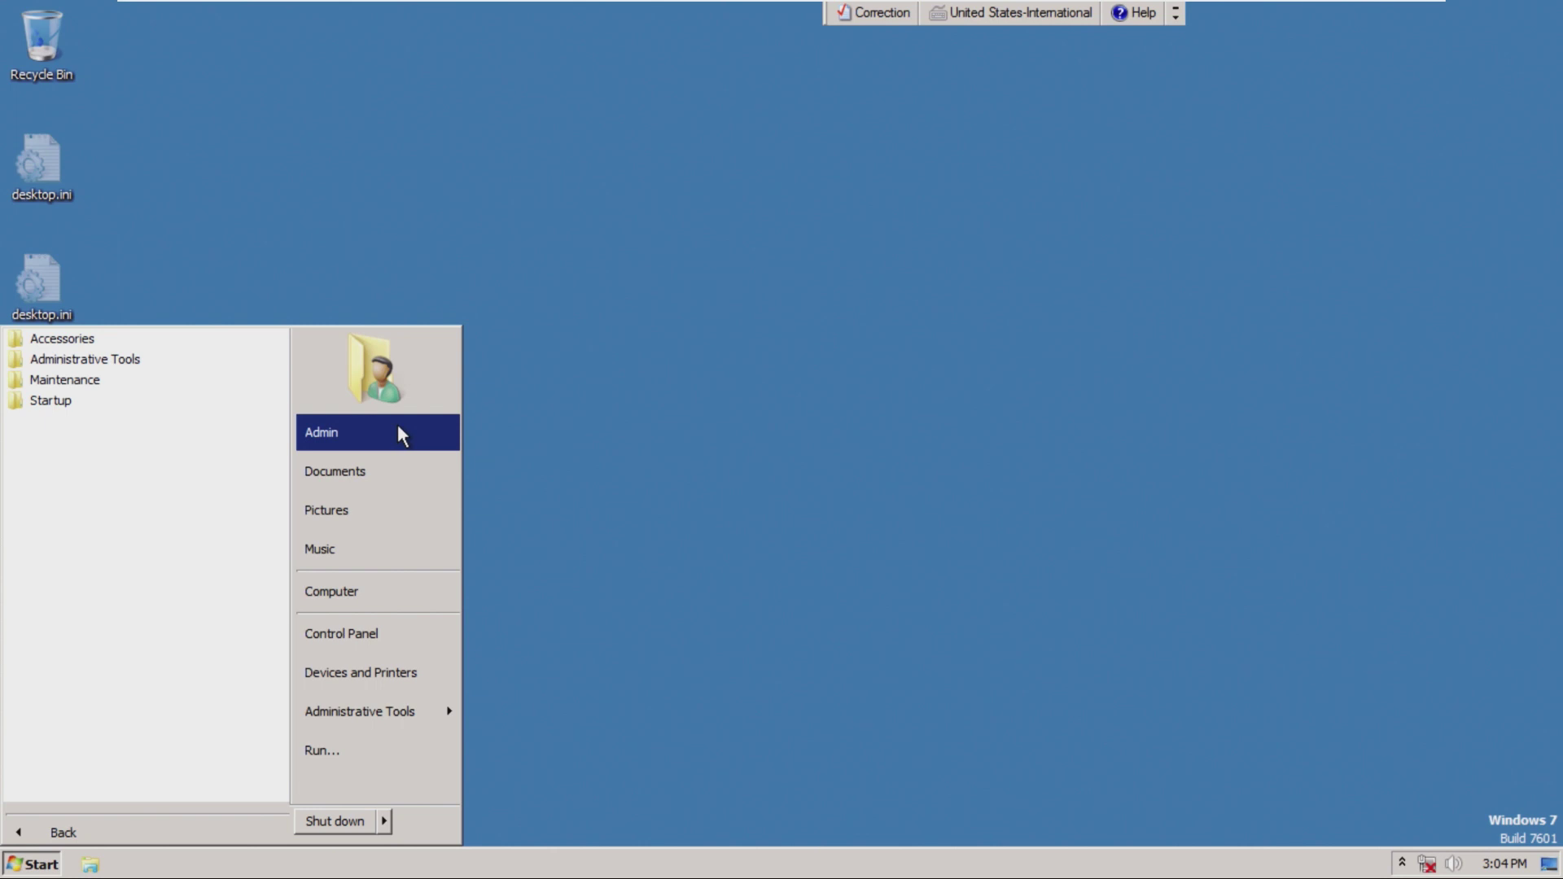
{"action": "left_click", "coordinate": [197, 342]}
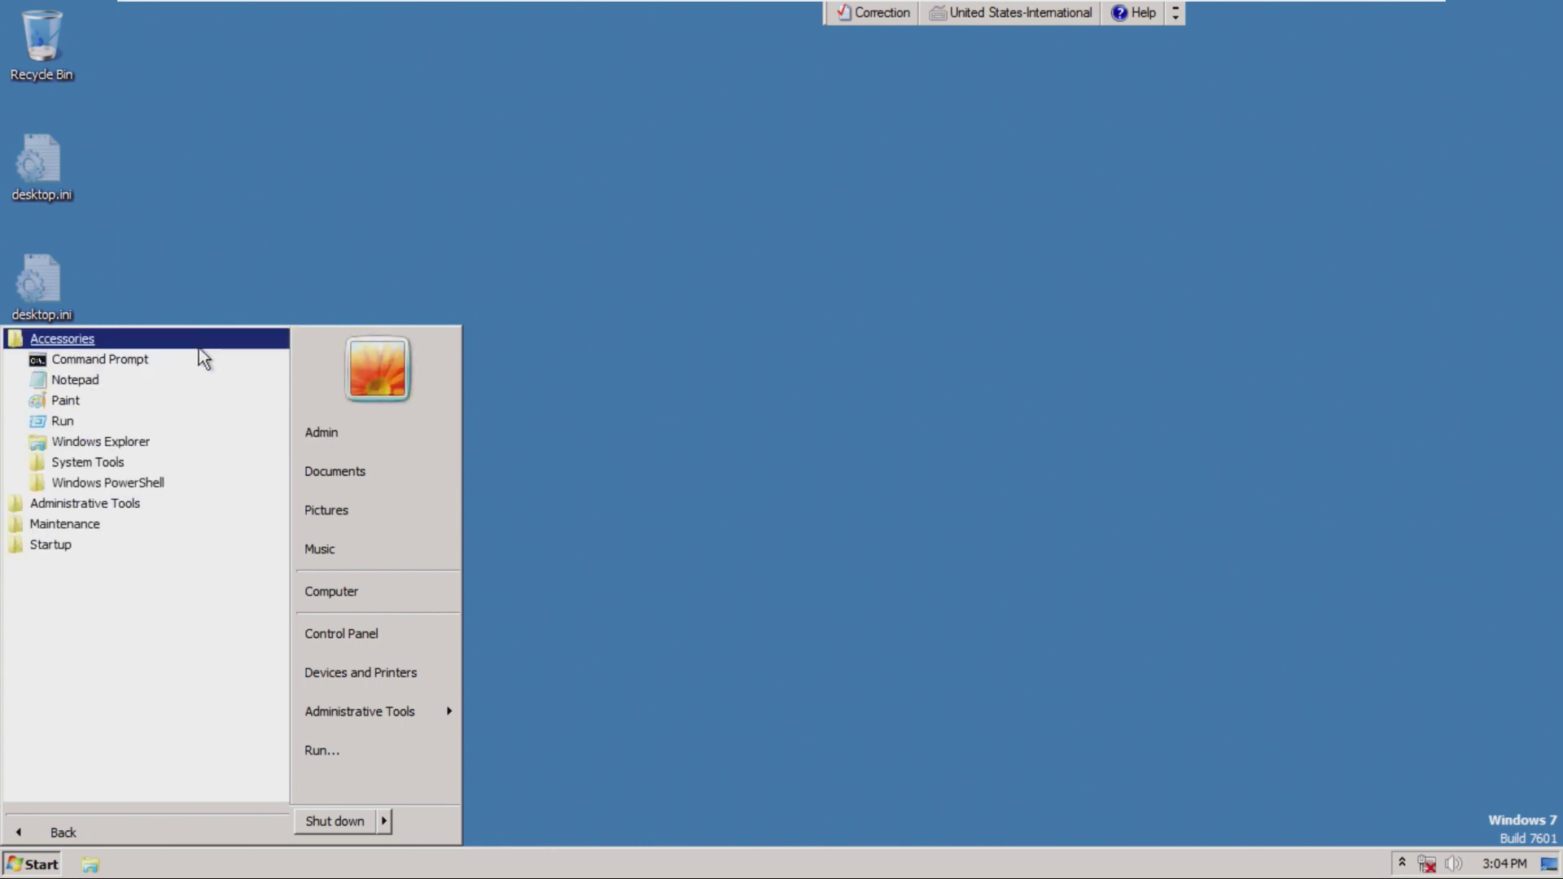
{"action": "left_click", "coordinate": [171, 462]}
{"action": "left_click", "coordinate": [156, 627]}
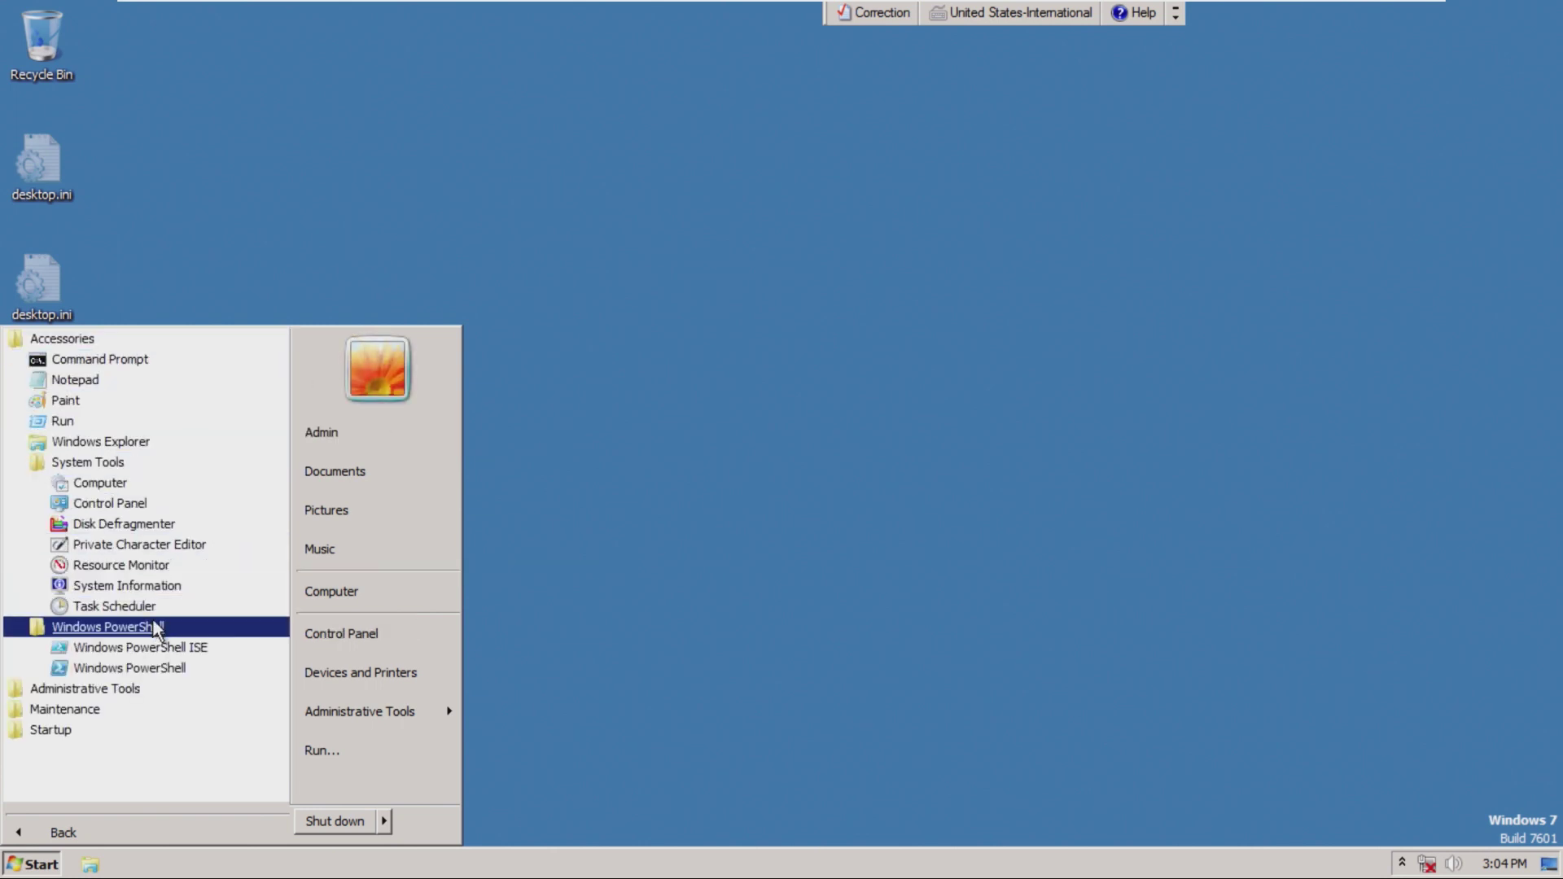
{"action": "left_click", "coordinate": [154, 688]}
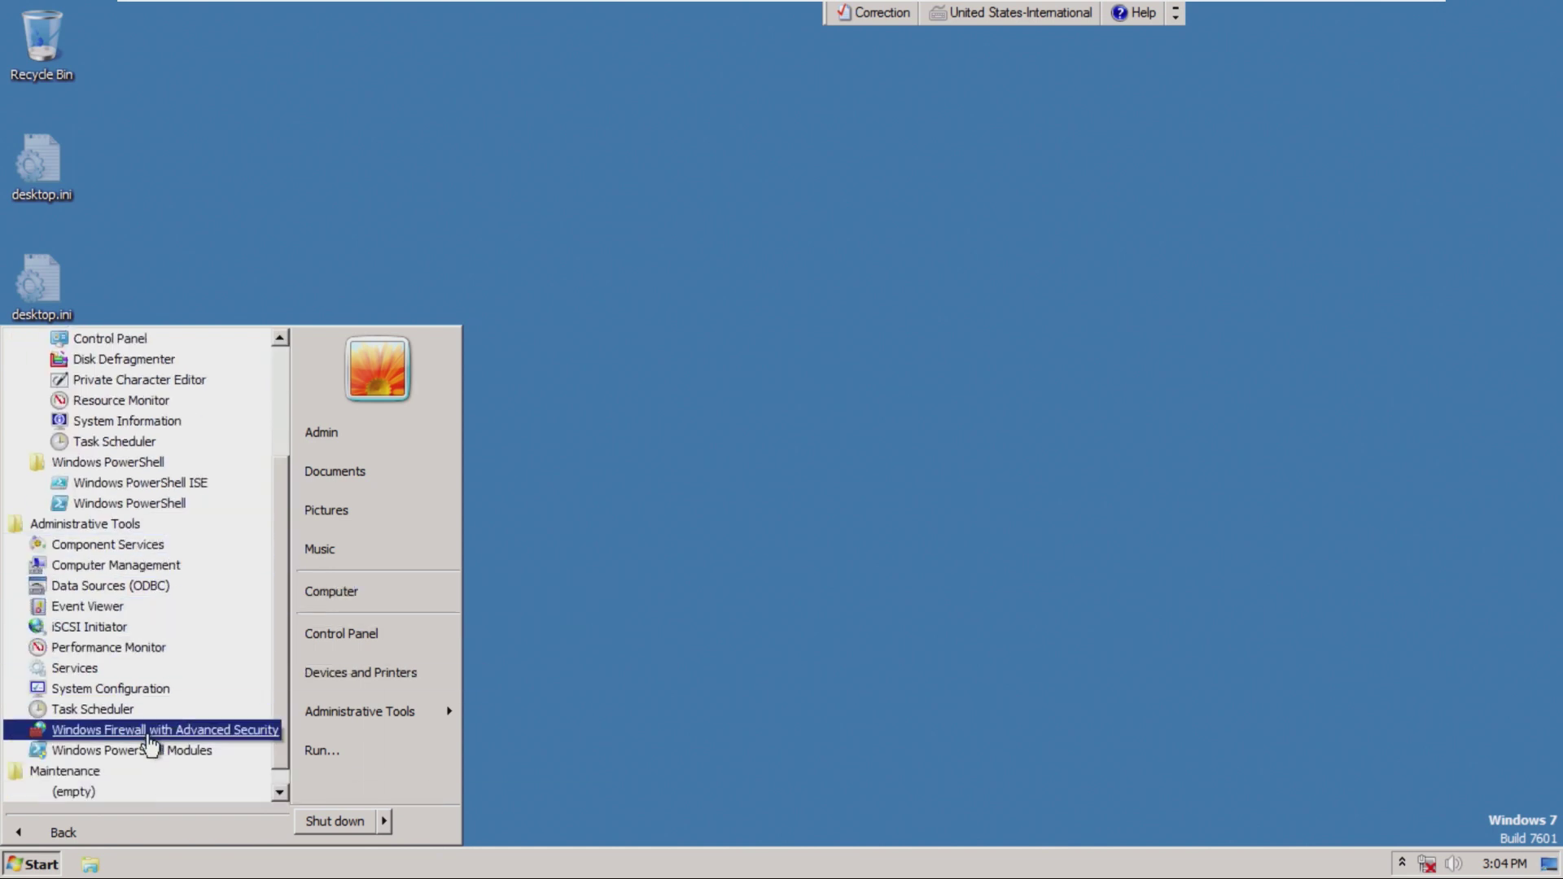
{"action": "left_click", "coordinate": [114, 788]}
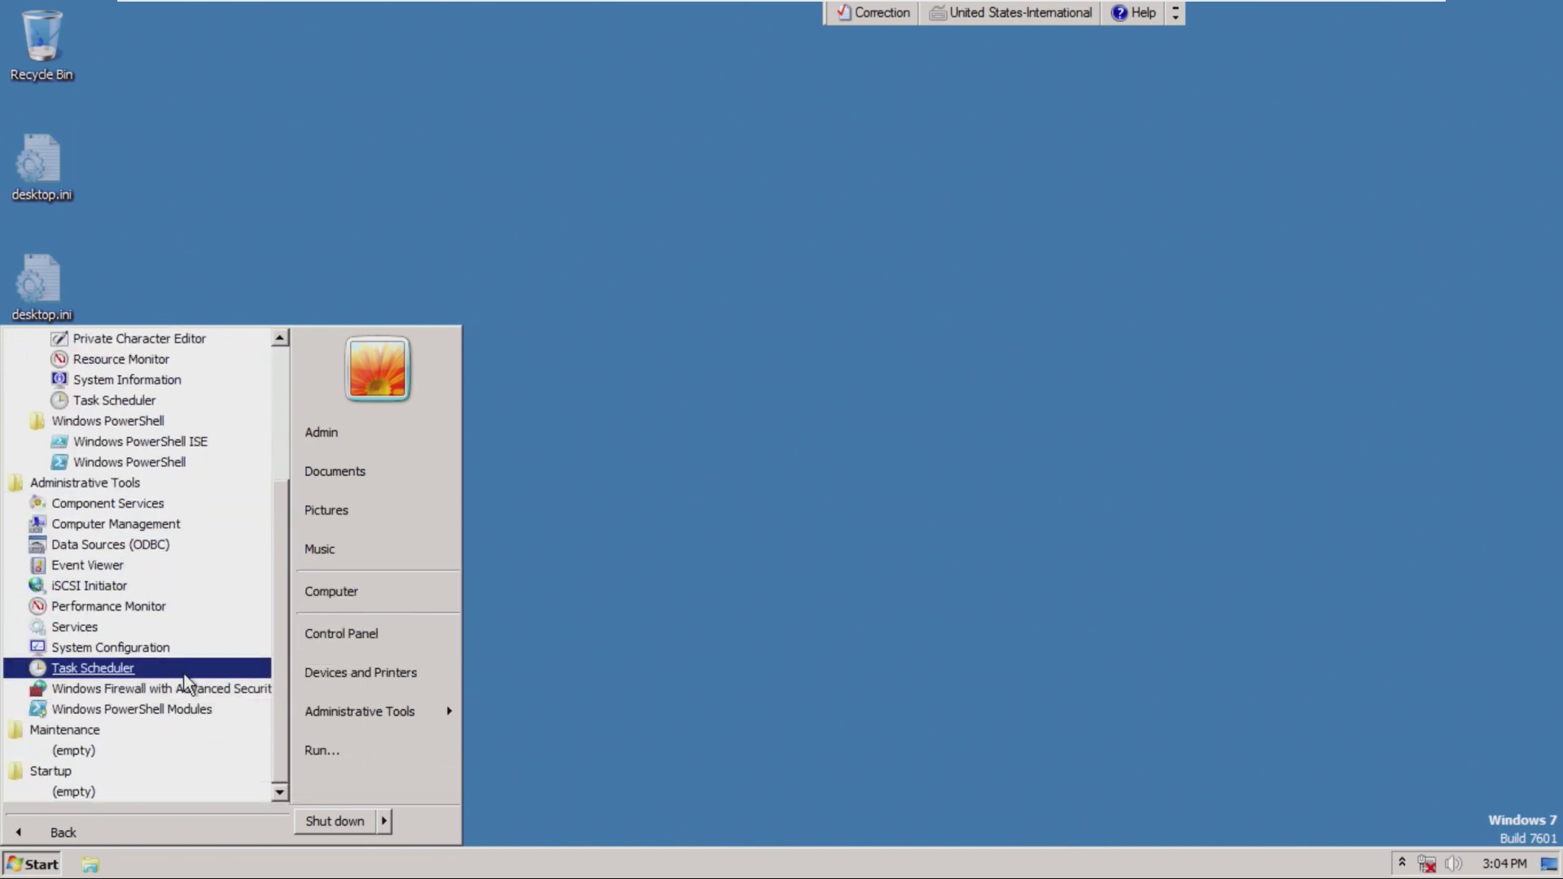
{"action": "scroll", "coordinate": [184, 675], "scroll_direction": "up", "scroll_amount": 4}
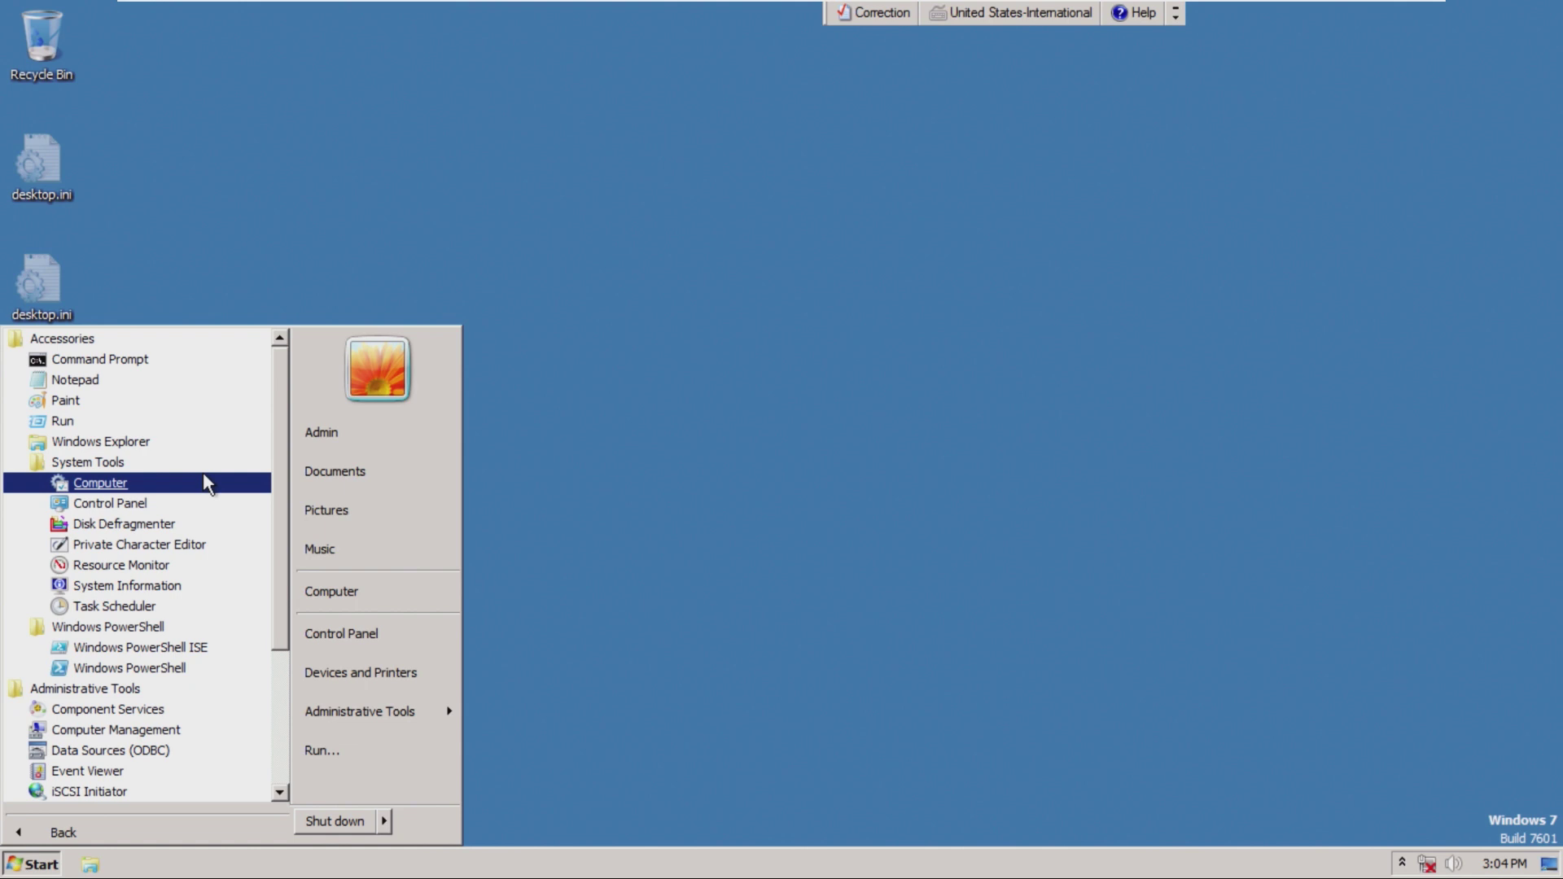
Step: Run iexplore from the Run dialog and dismiss the program-not-found error
{"action": "left_click", "coordinate": [210, 424]}
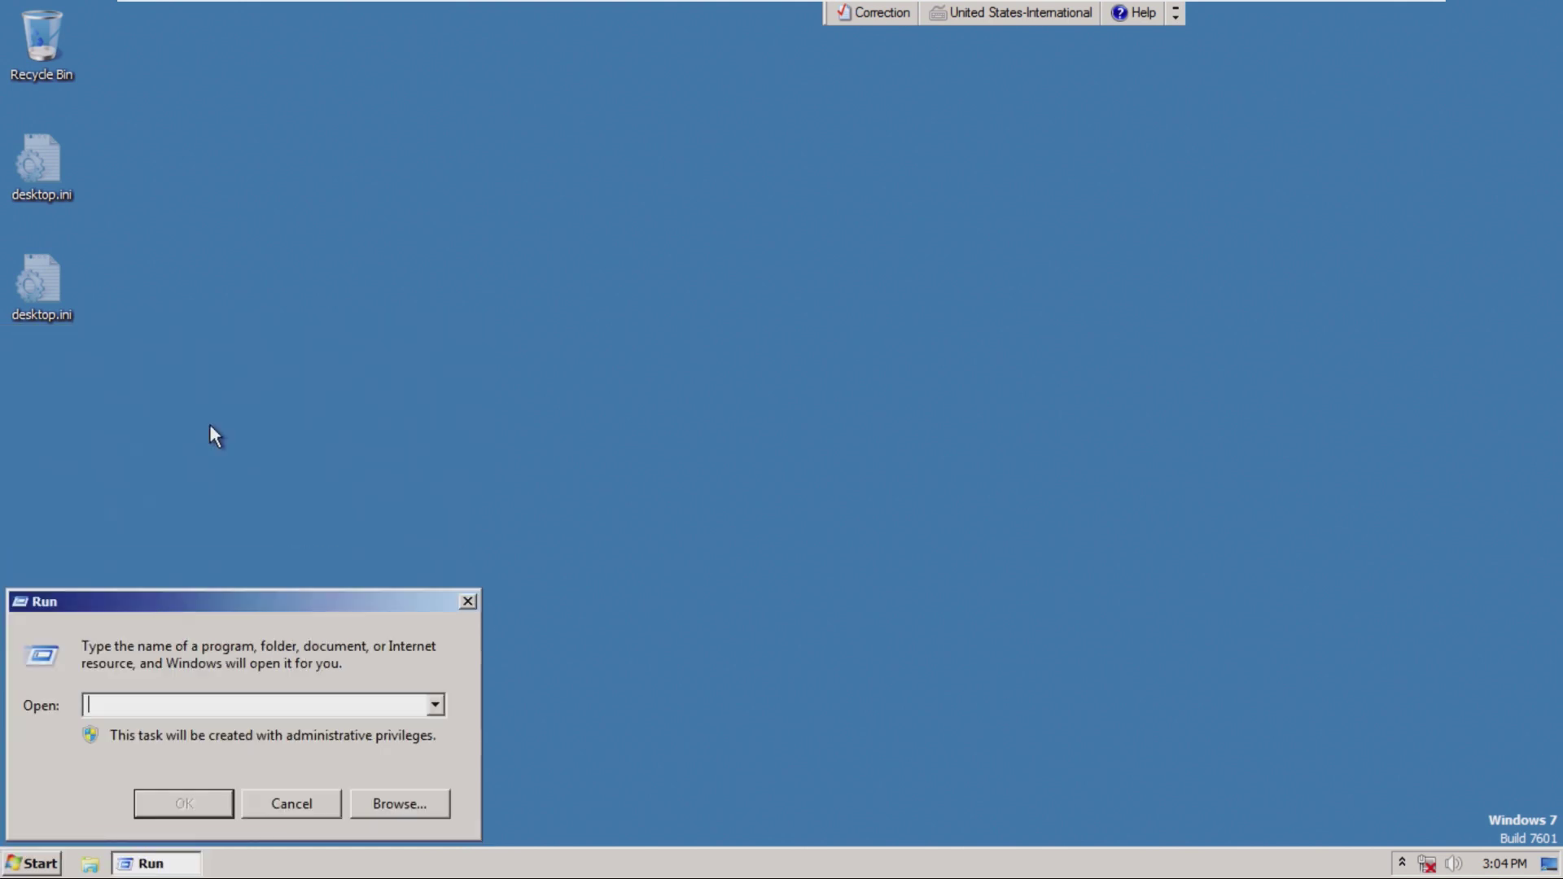
{"action": "type", "text": "iexplore"}
{"action": "key", "text": "Return"}
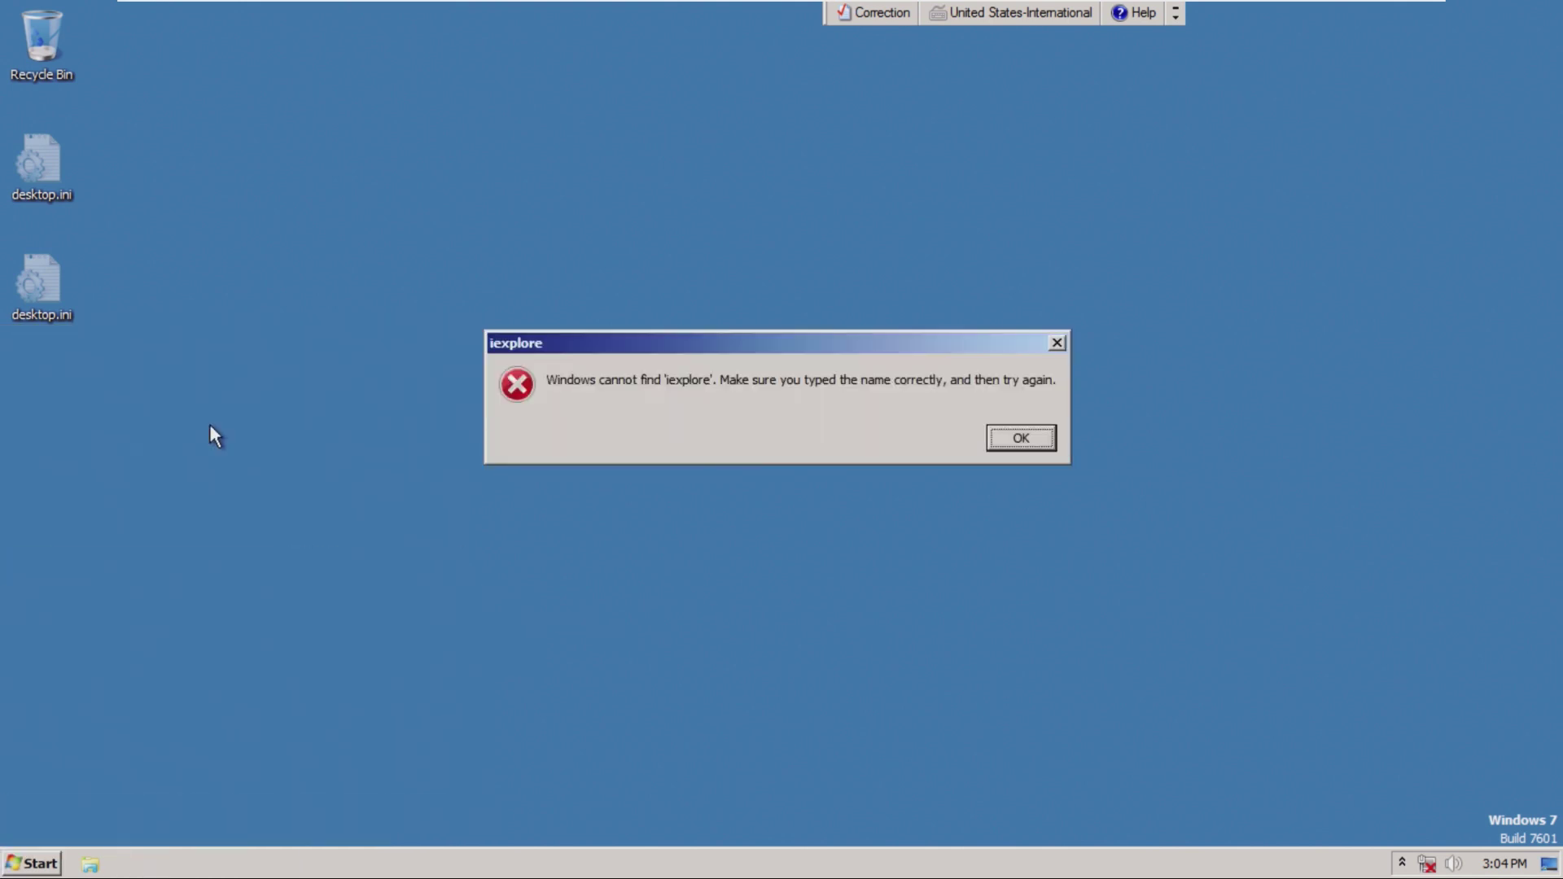
{"action": "key", "text": "Return"}
Step: Replace the Run text with explorer and run it to open a Libraries window
{"action": "key", "text": "End"}
{"action": "key", "text": "shift+Home"}
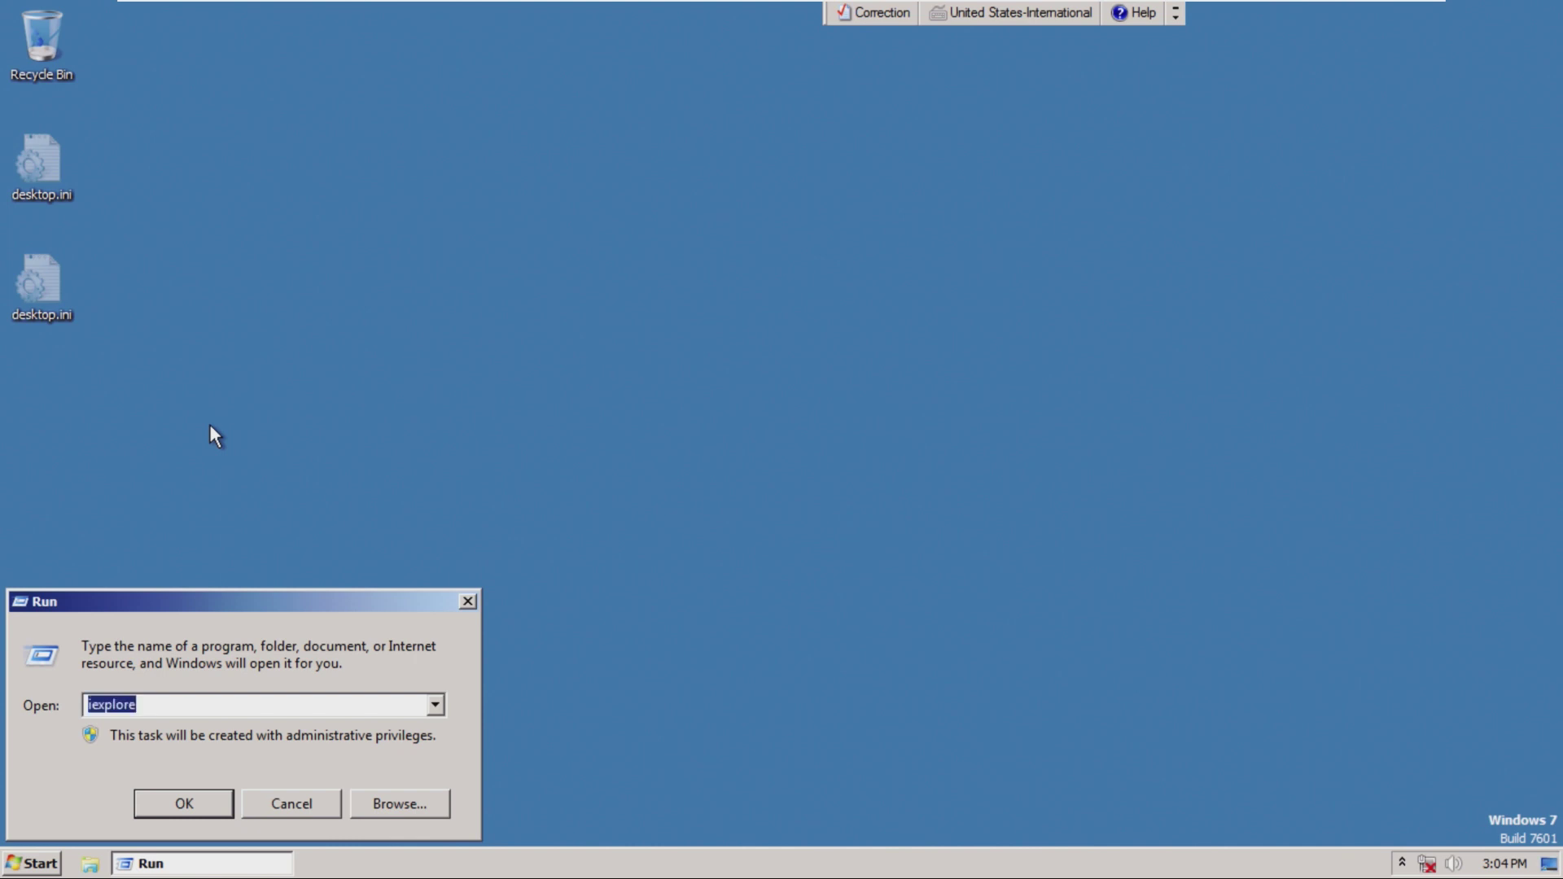
{"action": "type", "text": "explorer"}
{"action": "key", "text": "Return"}
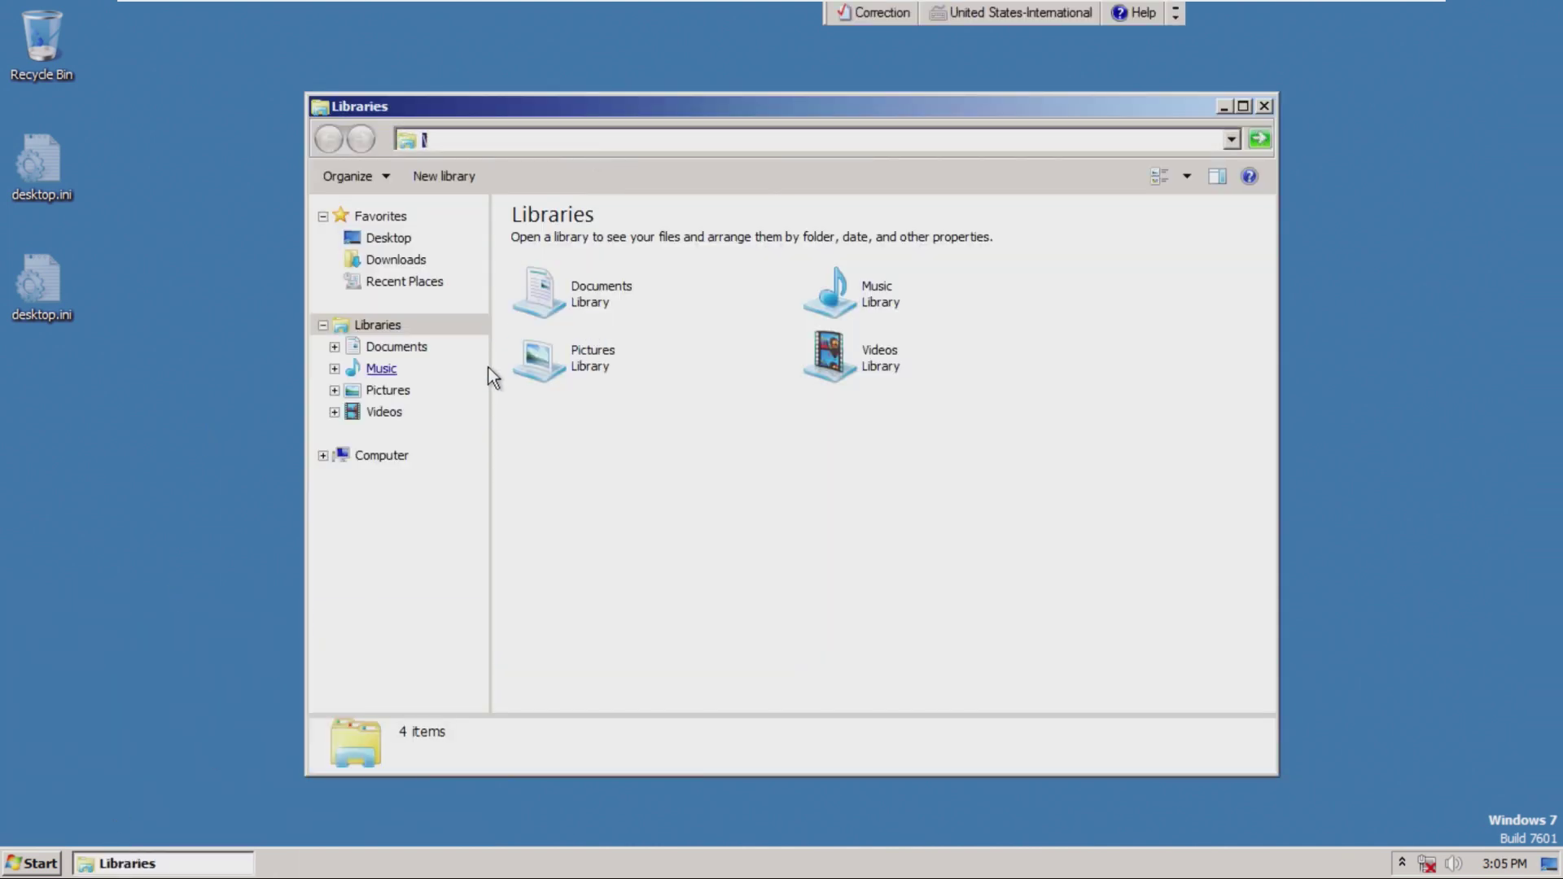
Step: Go to Computer, inspect Local Disk (C:) and DVD Drive (D:), open the Windows7 disc, then return
{"action": "left_click", "coordinate": [420, 460]}
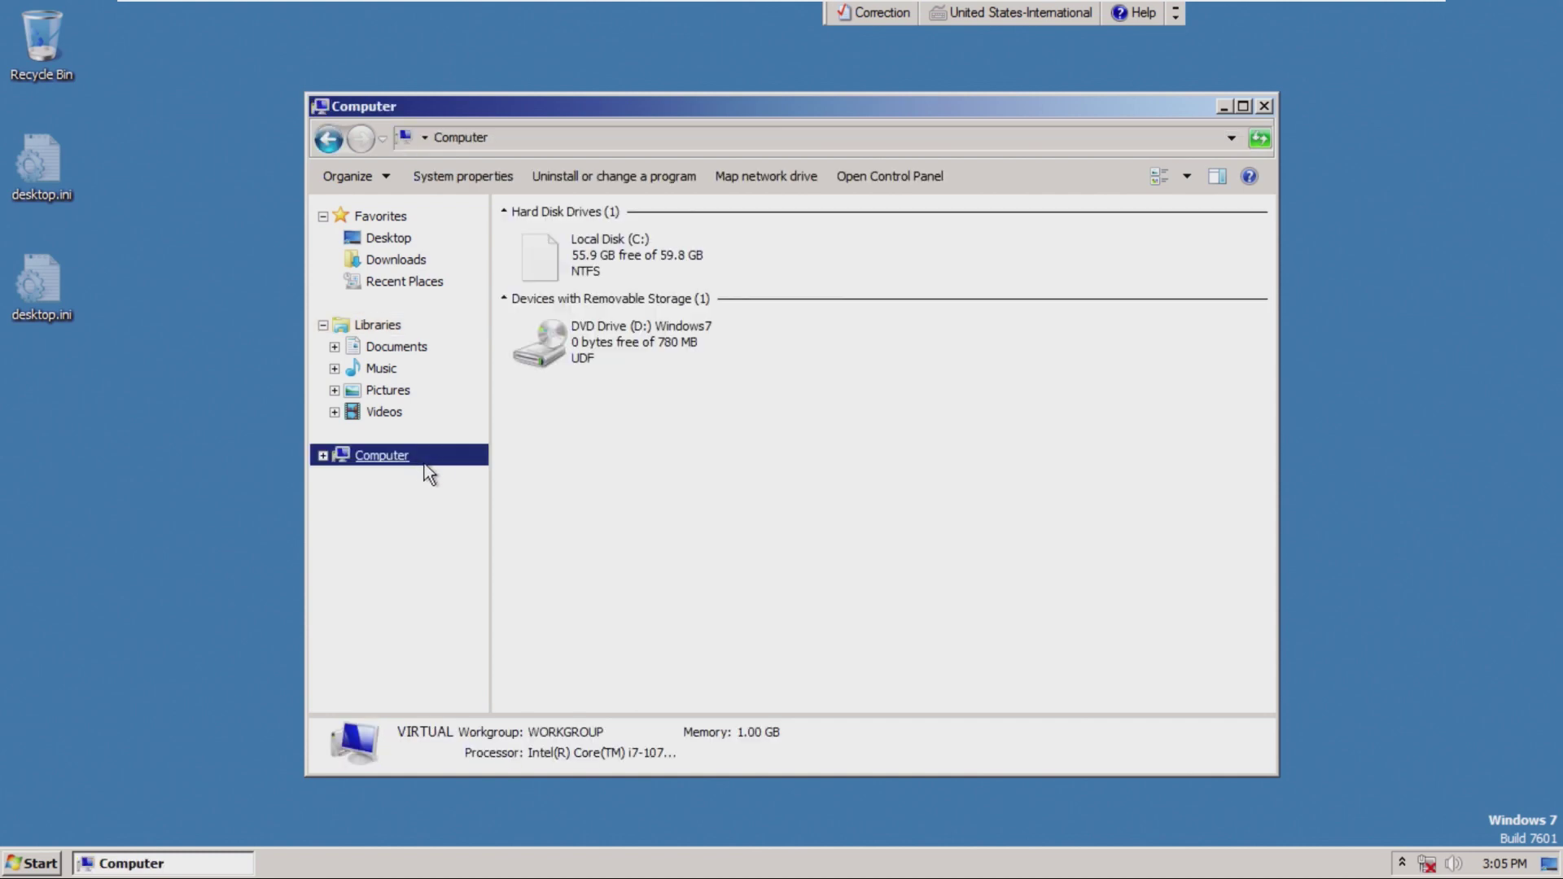
{"action": "left_click", "coordinate": [643, 256]}
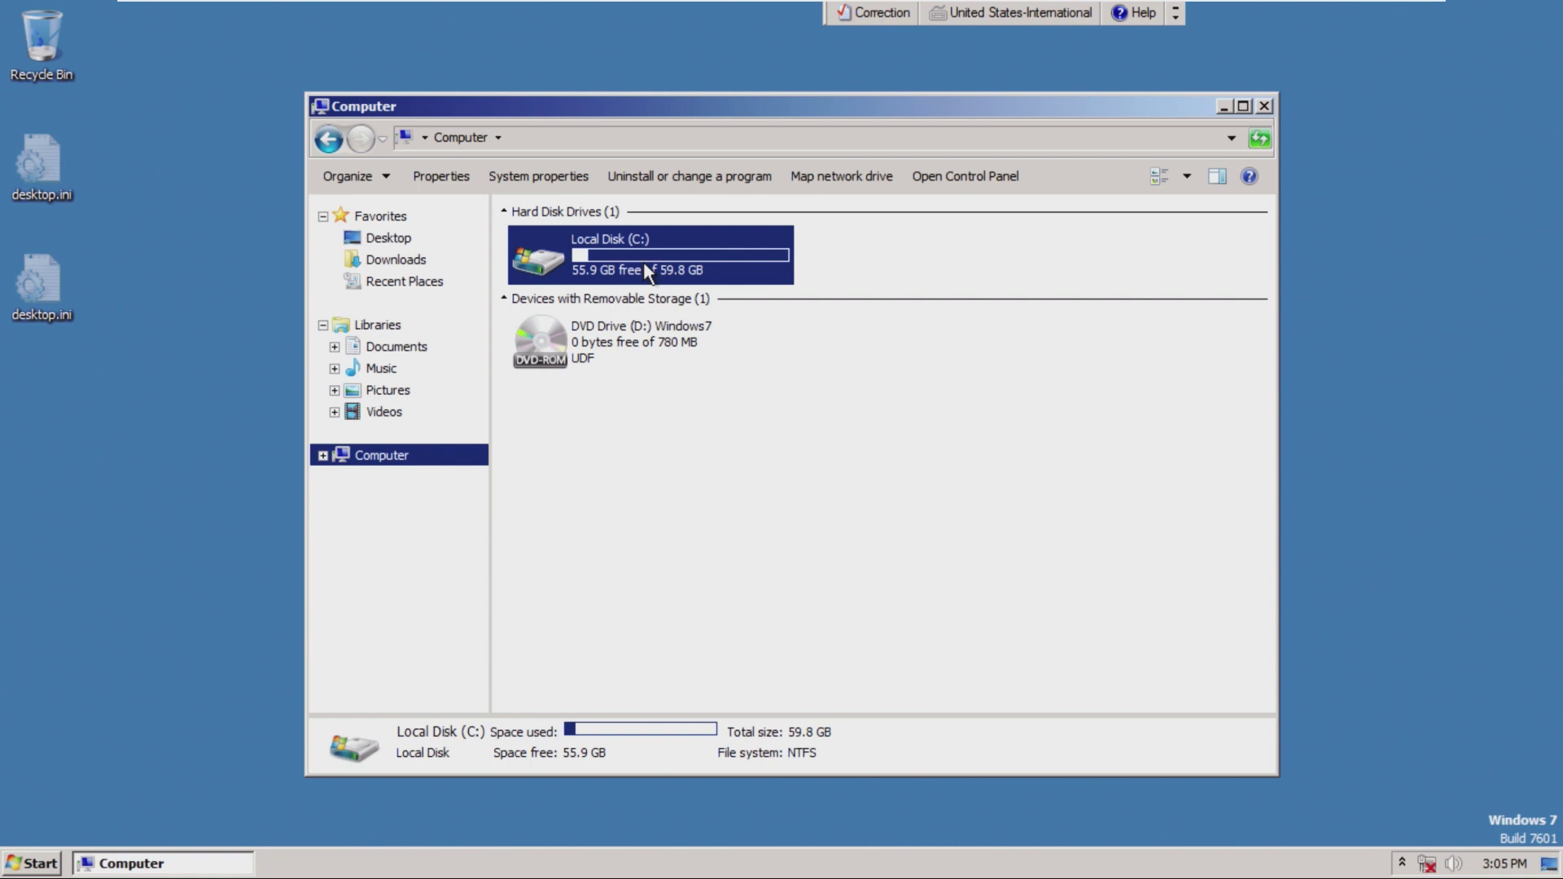
{"action": "left_click", "coordinate": [658, 349]}
{"action": "double_click", "coordinate": [657, 346]}
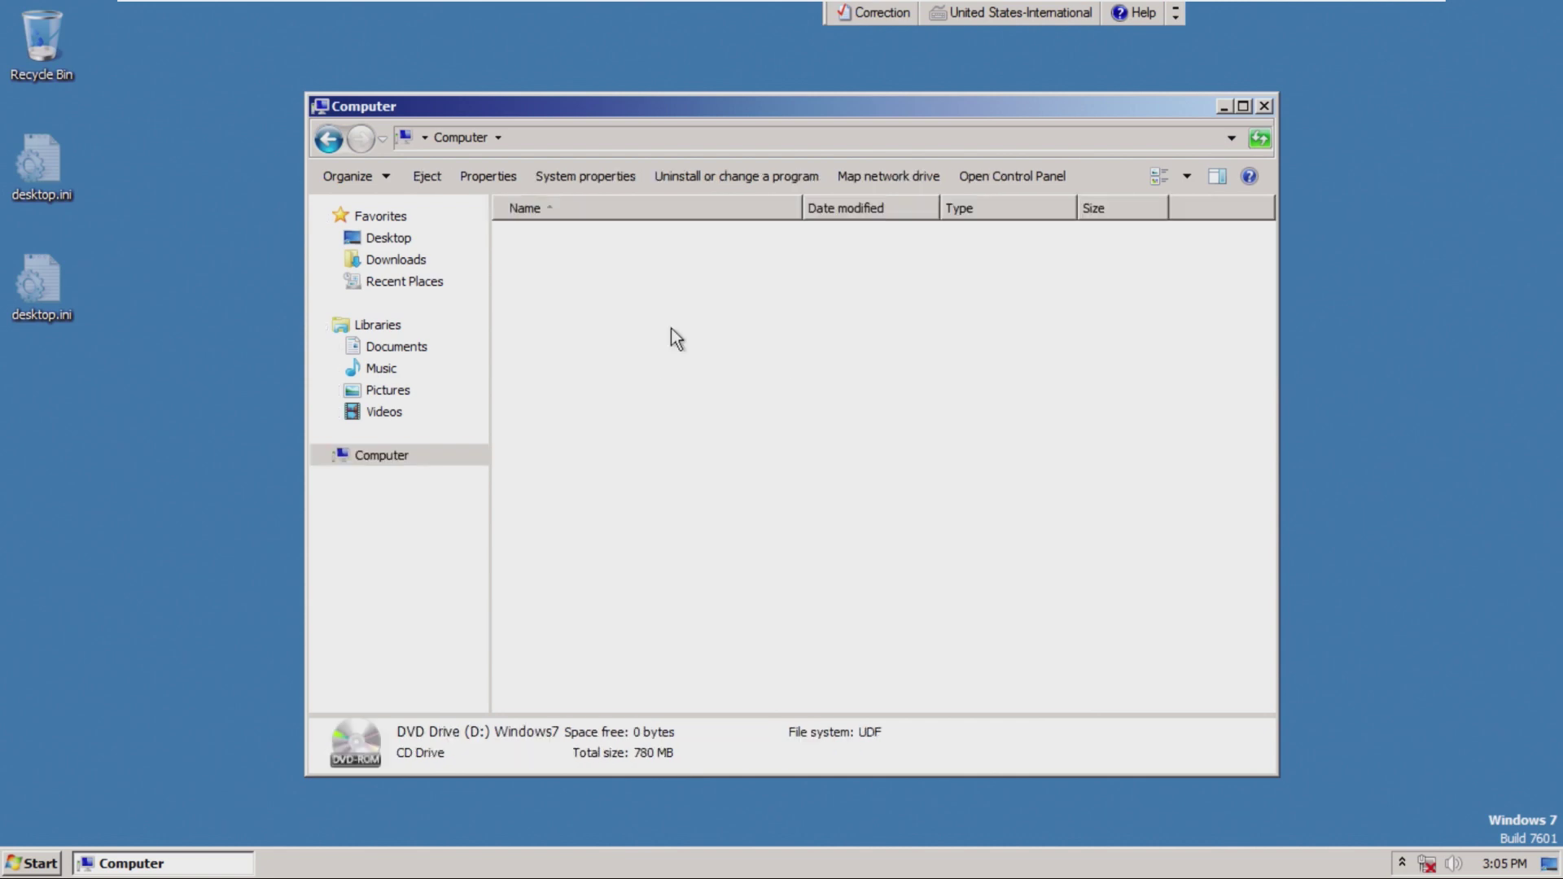
{"action": "left_click", "coordinate": [412, 456]}
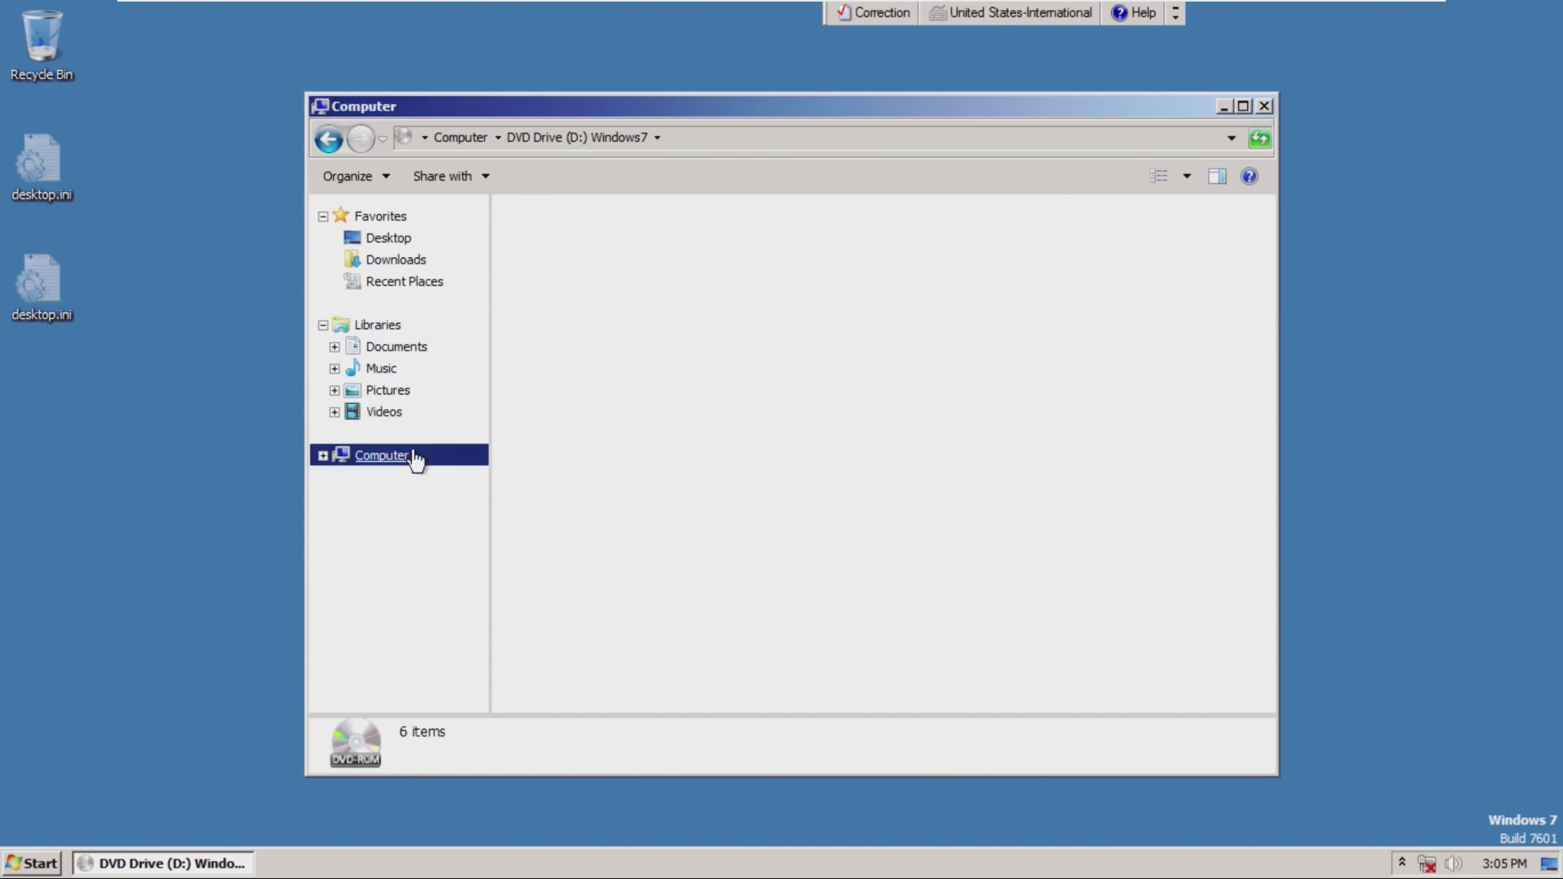
Step: Open Local Disk (C:), view autoexec.bat in Notepad, then close Notepad
{"action": "double_click", "coordinate": [612, 271]}
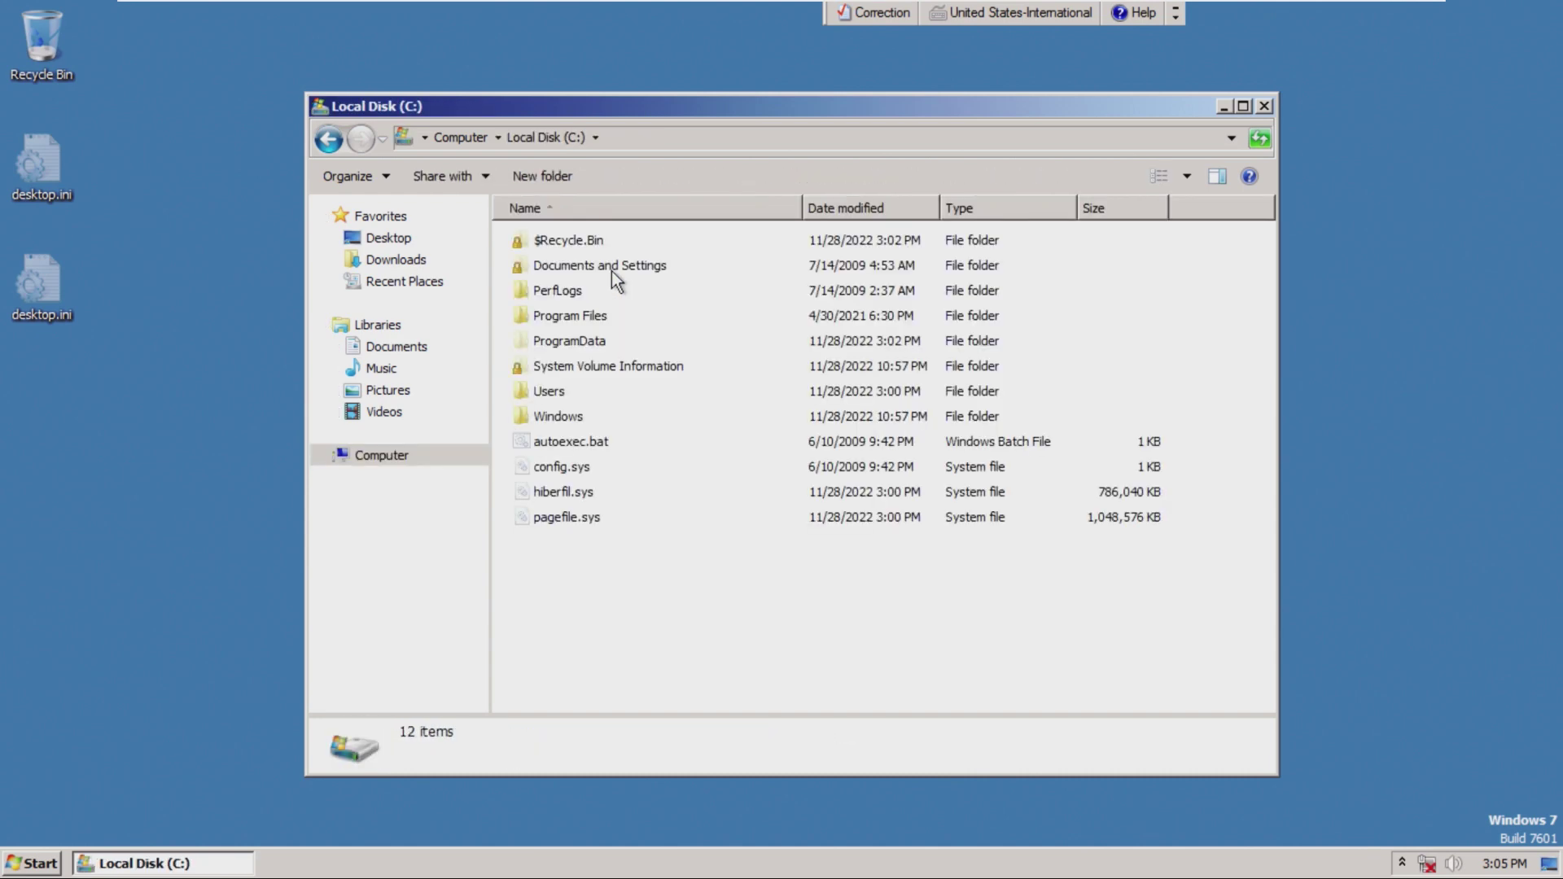
{"action": "right_click", "coordinate": [640, 425]}
{"action": "right_click", "coordinate": [554, 434]}
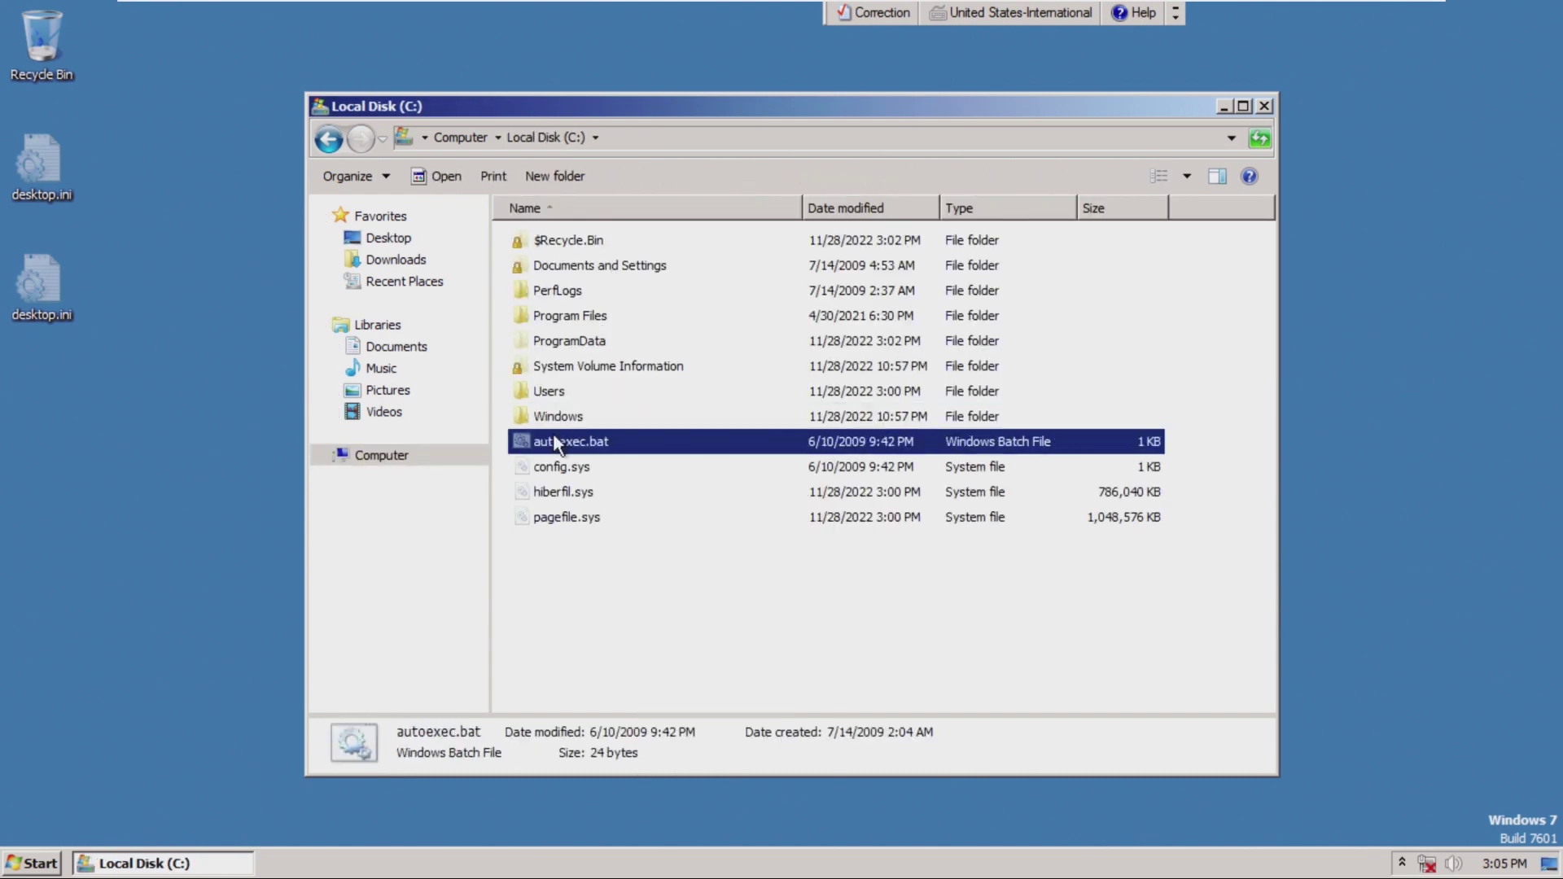
{"action": "left_click", "coordinate": [603, 464]}
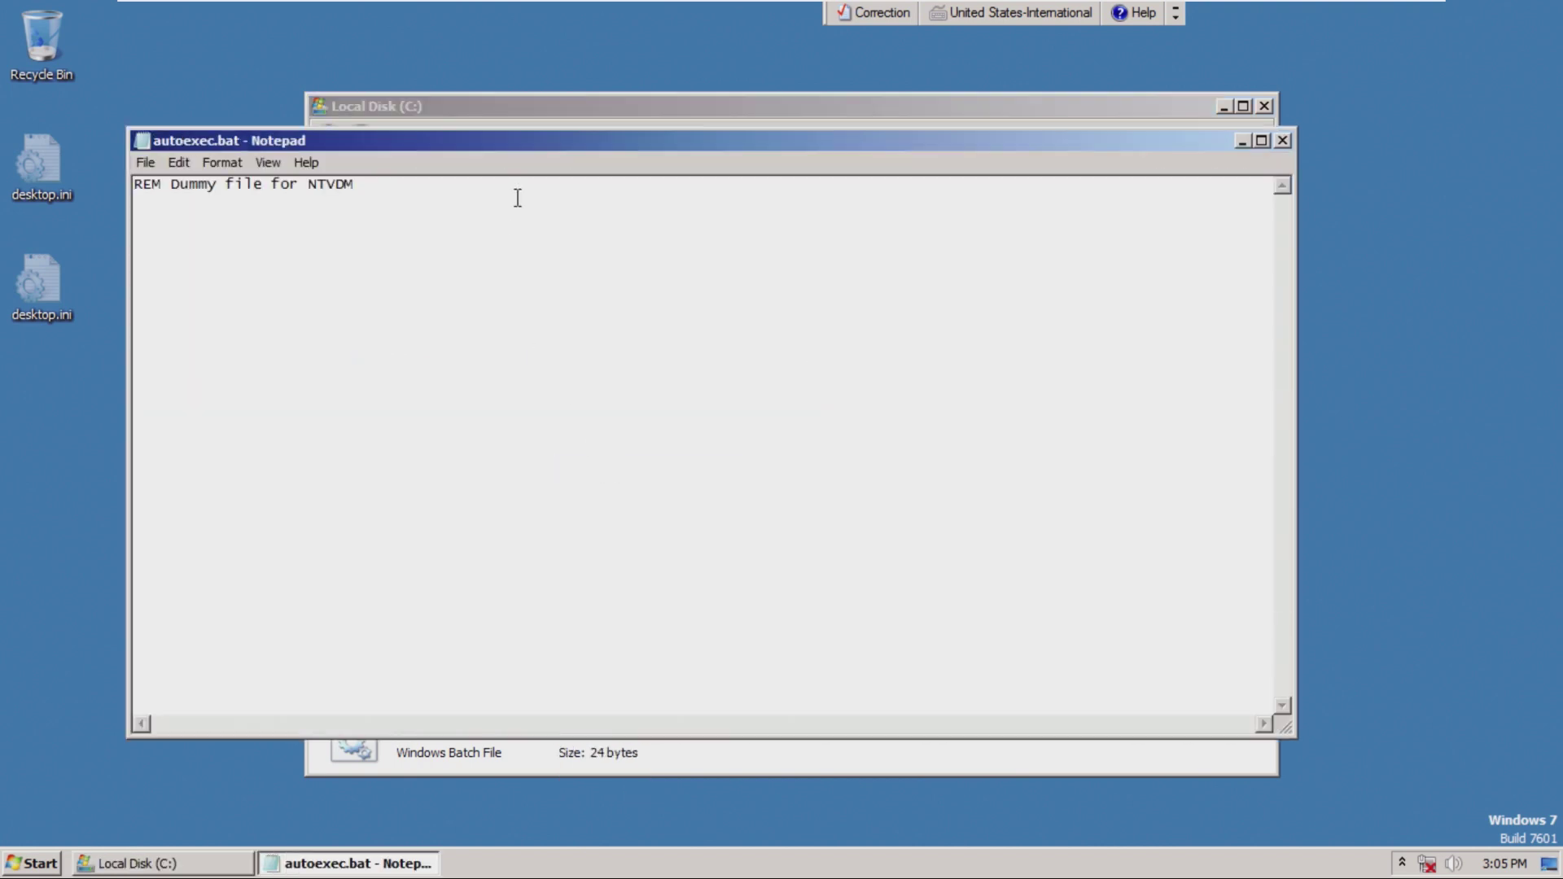
{"action": "left_click_drag", "start_coordinate": [559, 147], "coordinate": [653, 202]}
{"action": "left_click_drag", "start_coordinate": [538, 250], "coordinate": [198, 246]}
{"action": "left_click", "coordinate": [334, 266]}
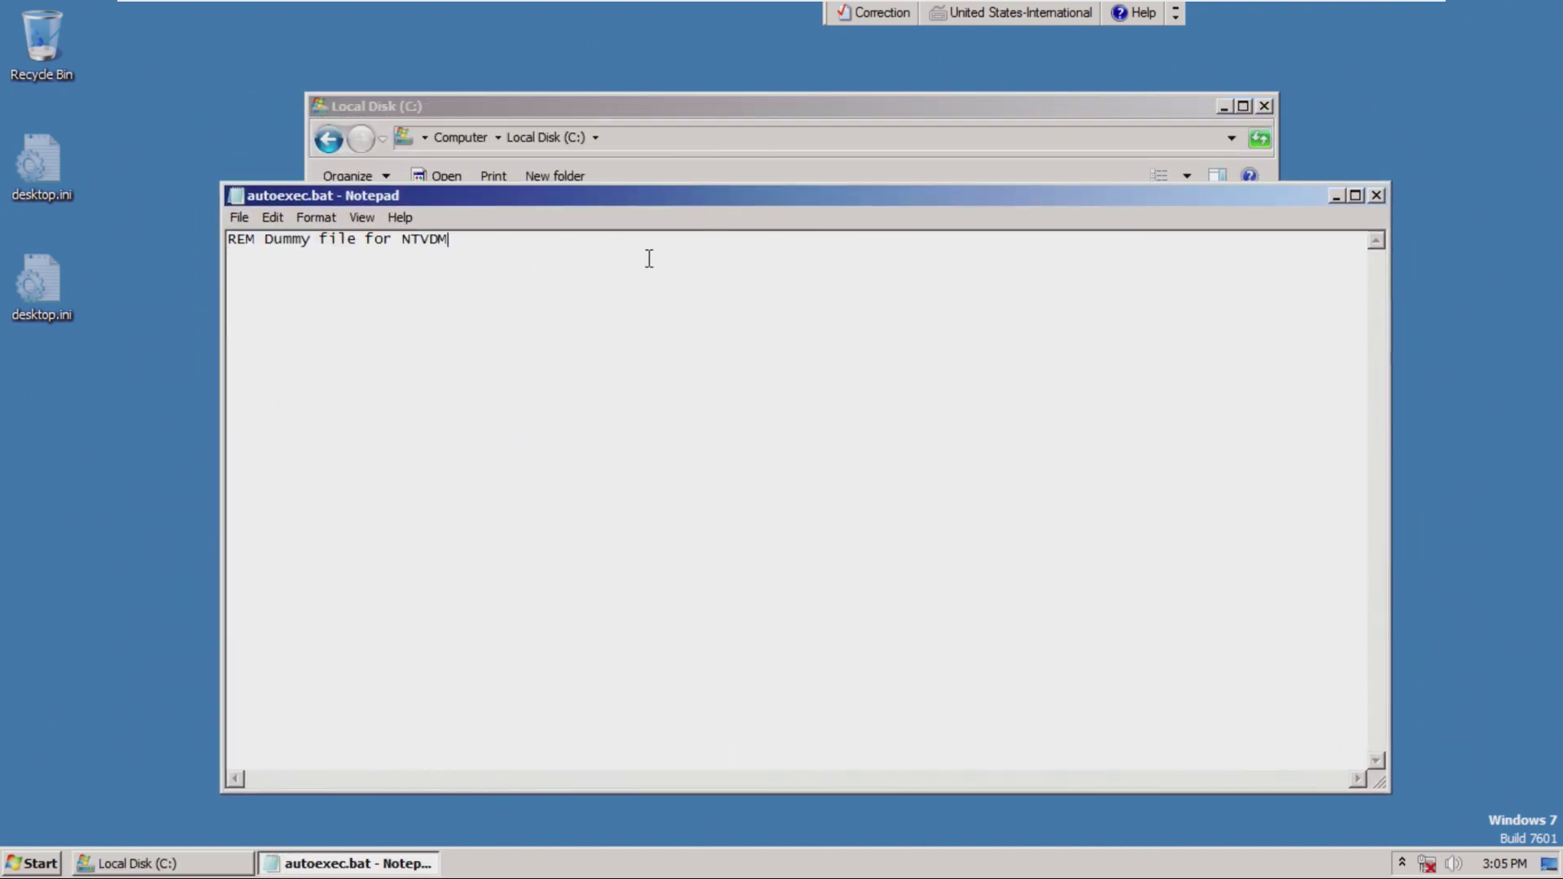
{"action": "left_click", "coordinate": [1376, 195]}
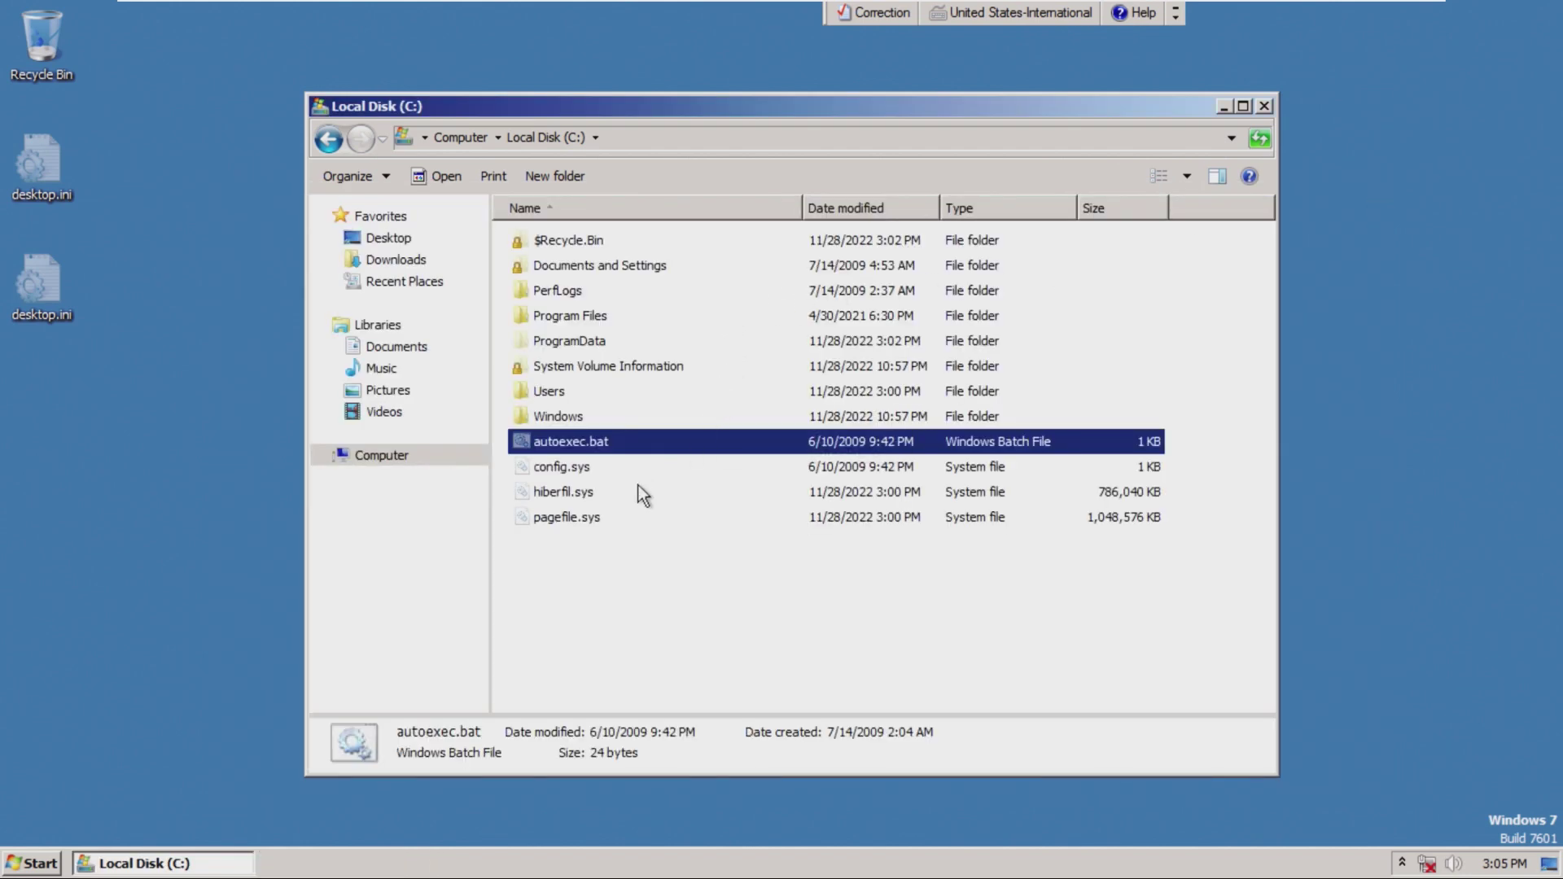
Step: Select hiberfil.sys and pagefile.sys, close the Local Disk (C:) window, and open Start
{"action": "left_click_drag", "start_coordinate": [600, 537], "coordinate": [607, 460]}
{"action": "left_click", "coordinate": [586, 559]}
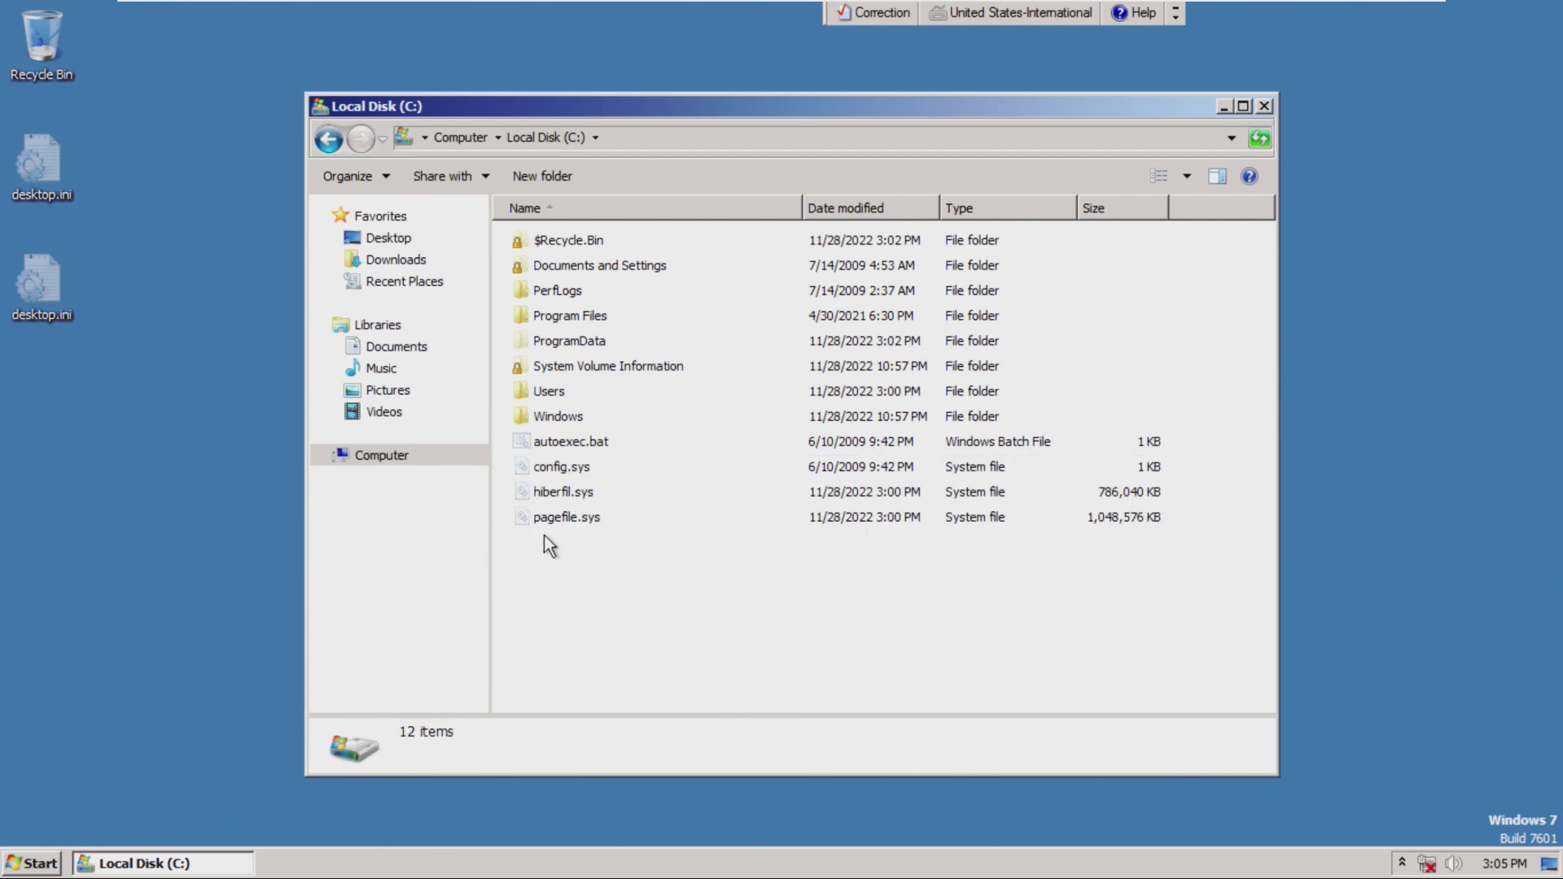
{"action": "left_click_drag", "start_coordinate": [544, 535], "coordinate": [603, 488]}
{"action": "left_click", "coordinate": [1172, 245]}
{"action": "left_click", "coordinate": [1264, 107]}
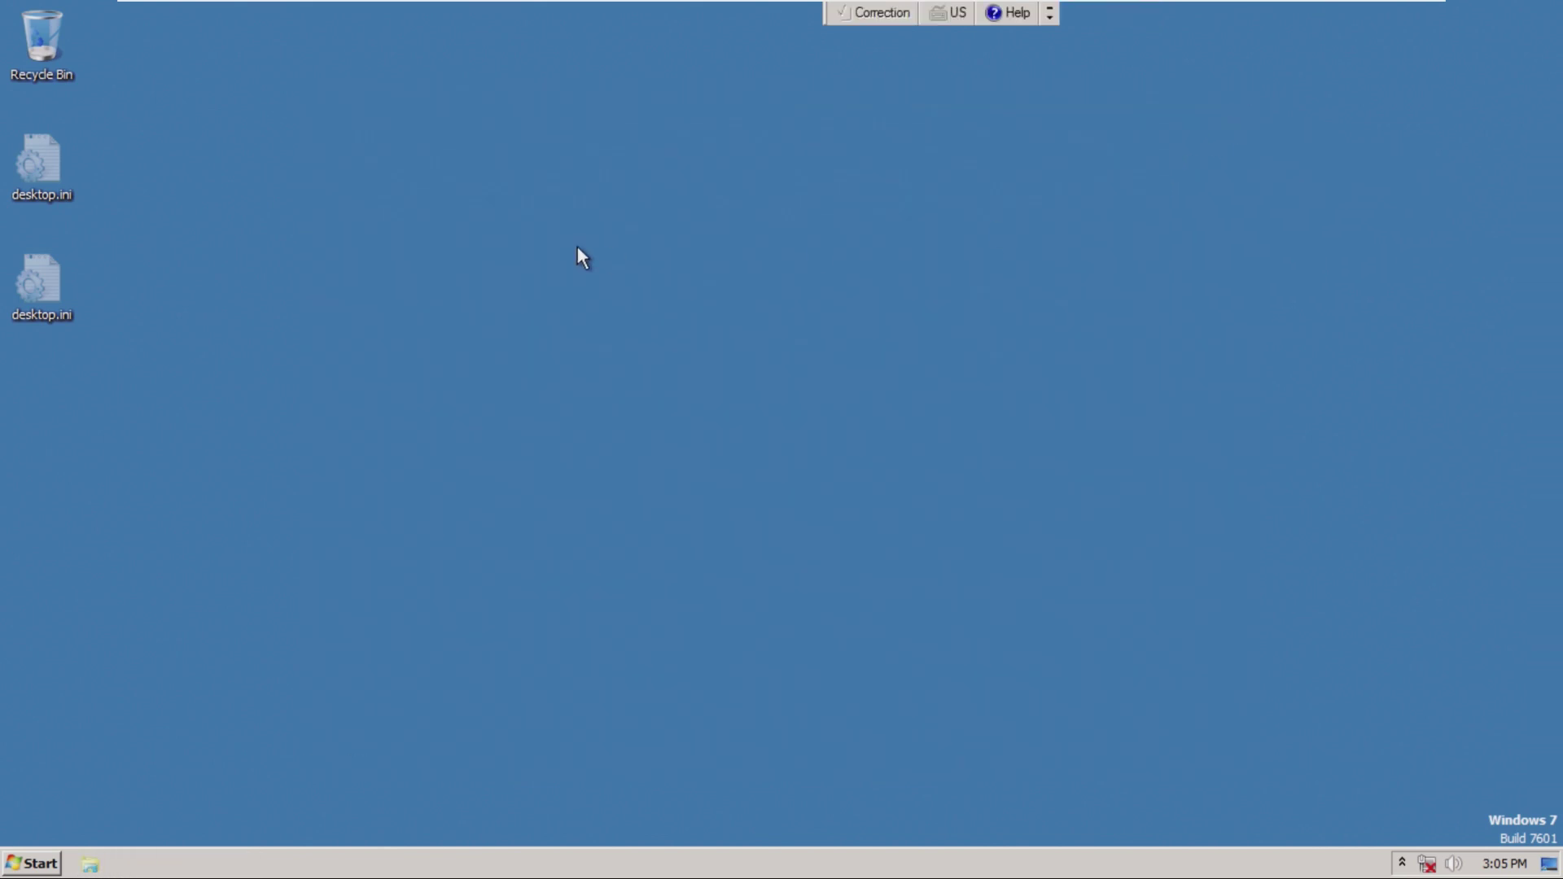
{"action": "left_click", "coordinate": [26, 861]}
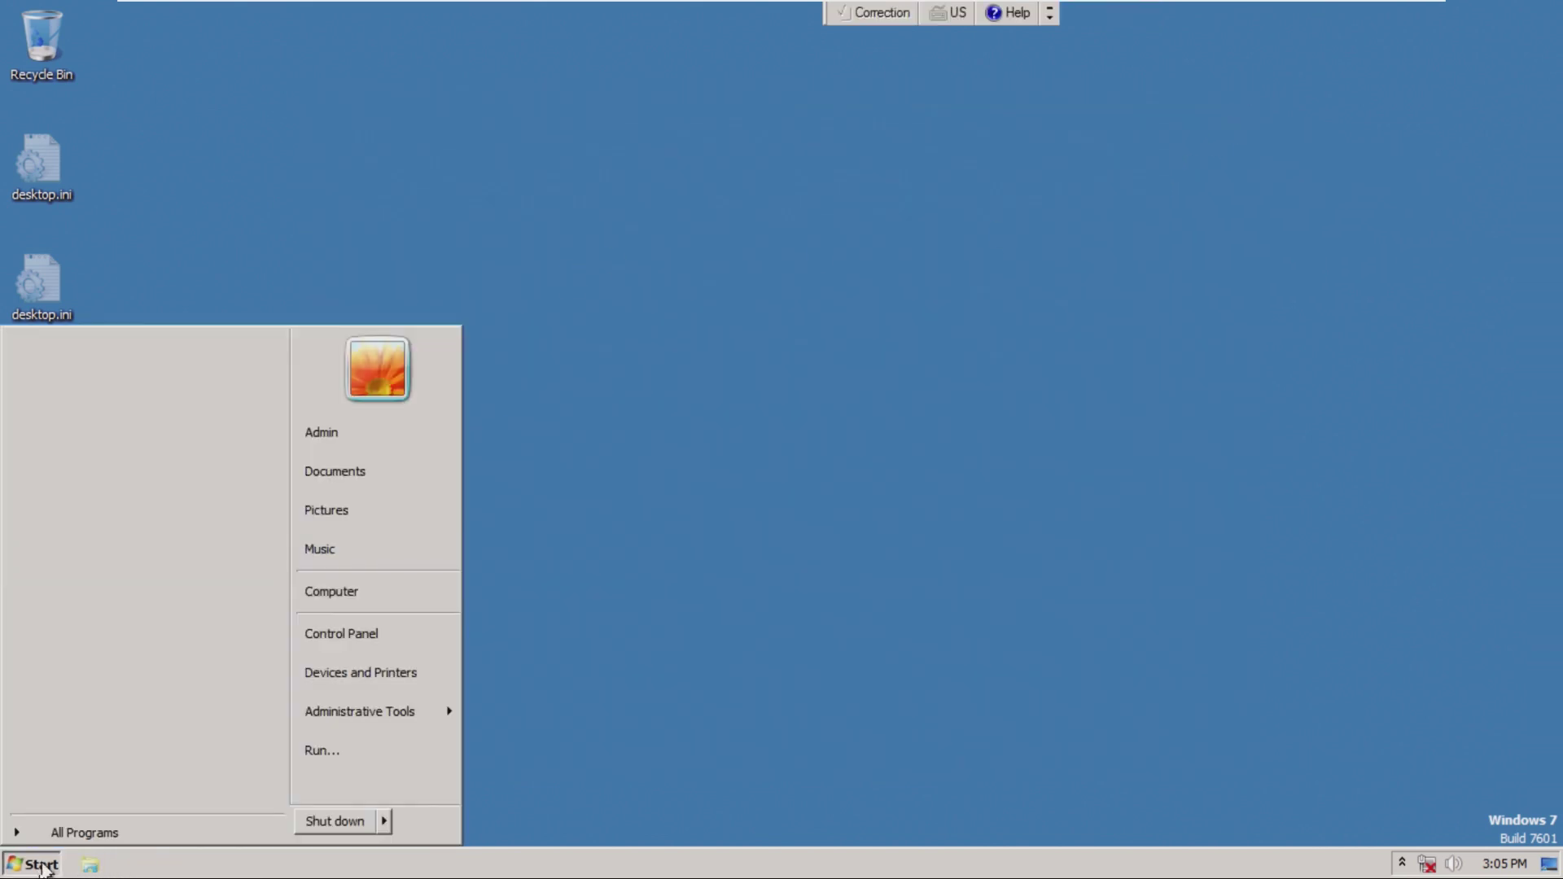
Step: Run winver to check the version (Windows 7 Starter, build 7601 SP1)
{"action": "left_click", "coordinate": [325, 756]}
{"action": "type", "text": "winver"}
{"action": "key", "text": "Return"}
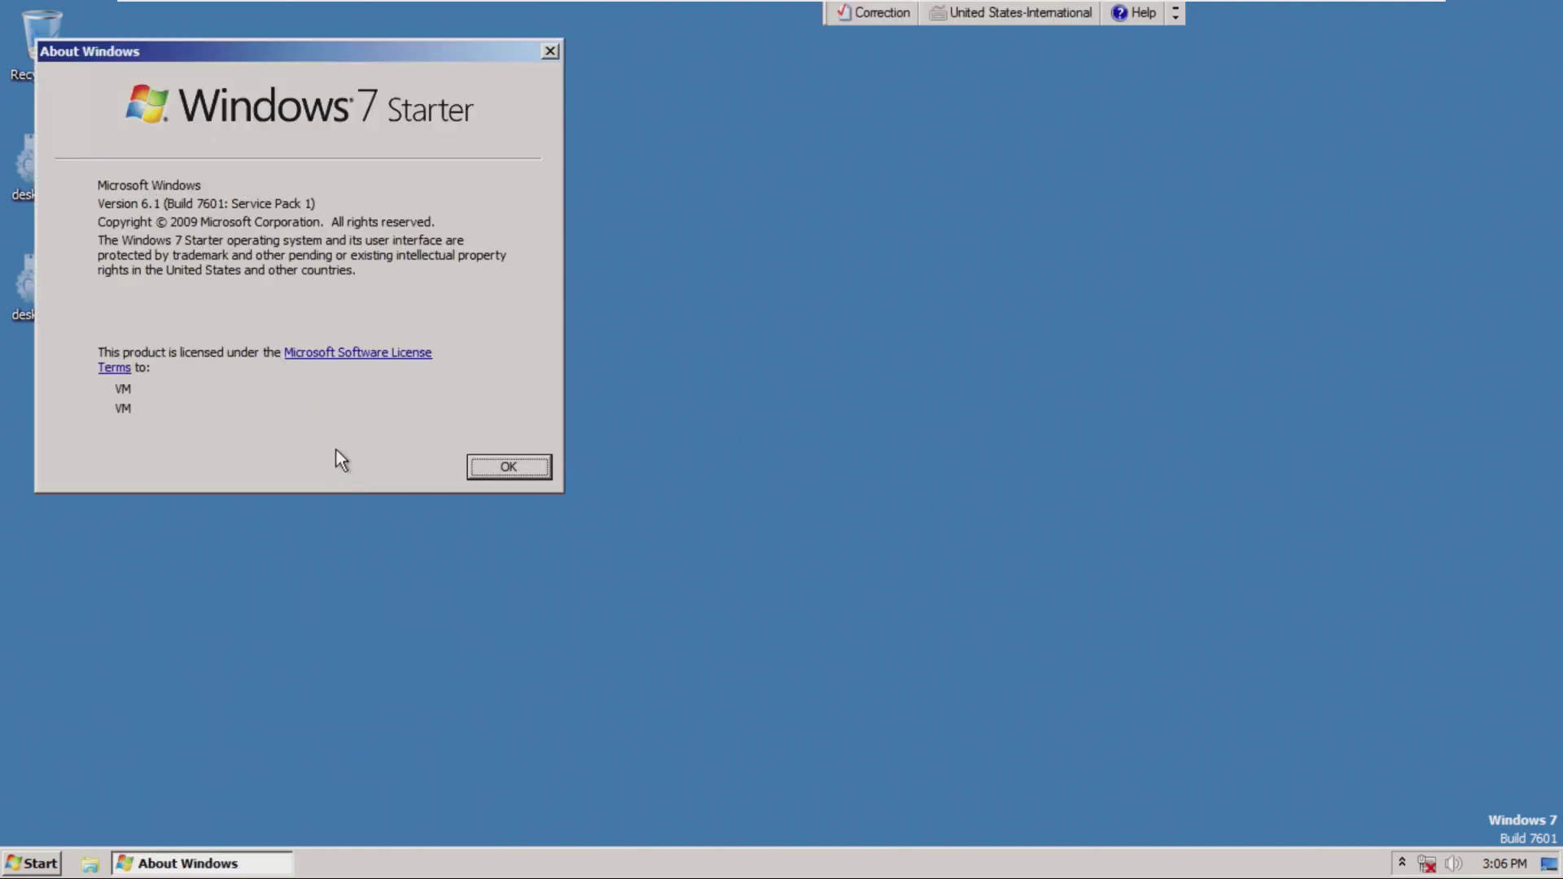
{"action": "left_click", "coordinate": [500, 470]}
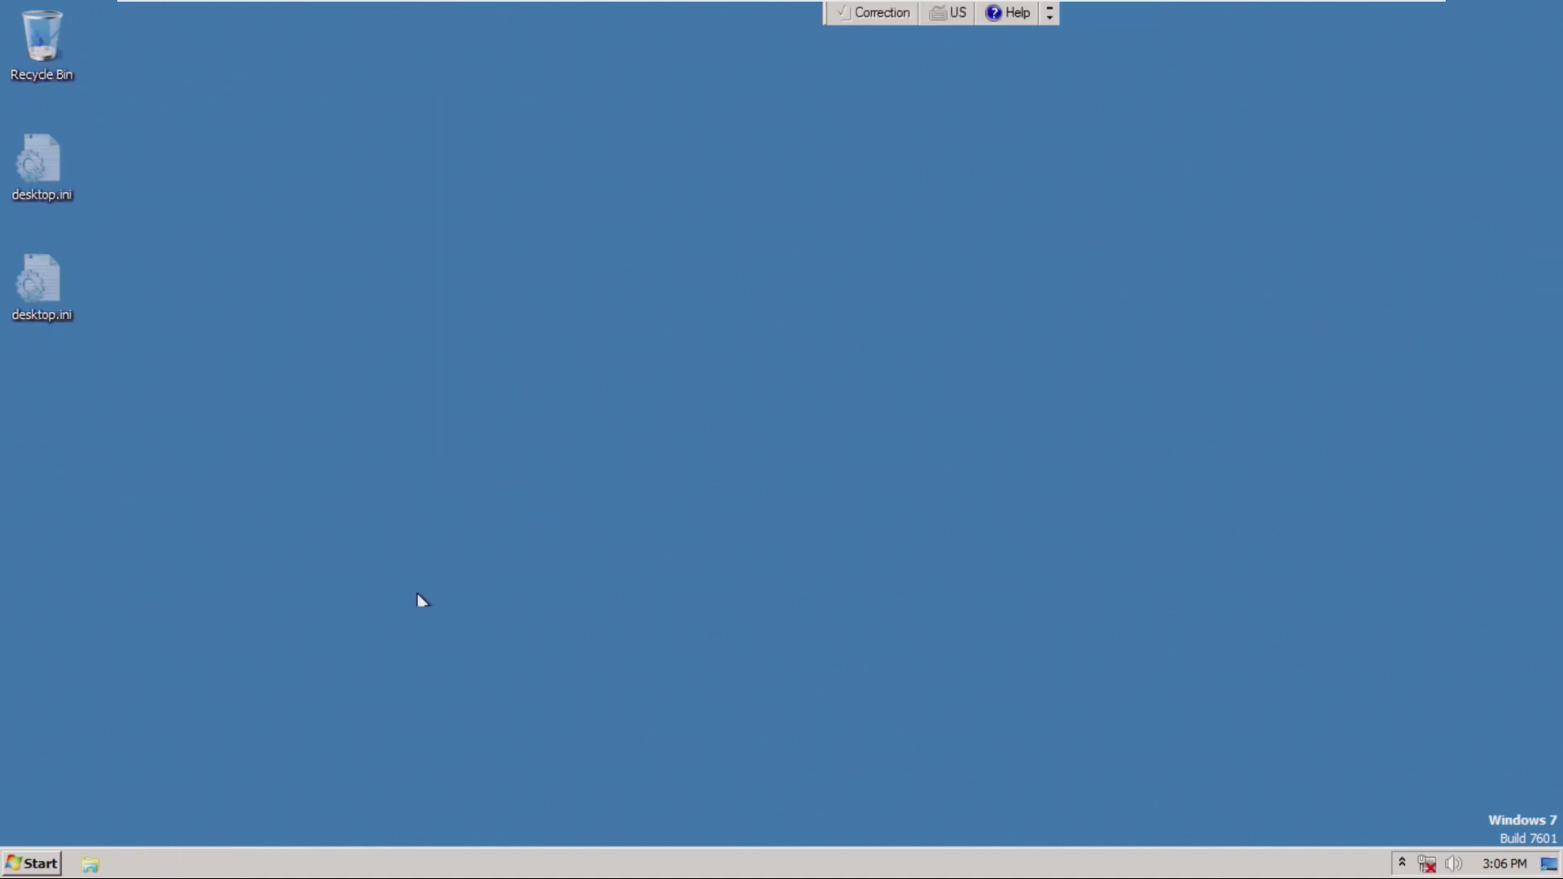
Step: Look over the desktop's custom context menu, then start Task Manager
{"action": "left_click", "coordinate": [45, 849]}
{"action": "right_click", "coordinate": [529, 843]}
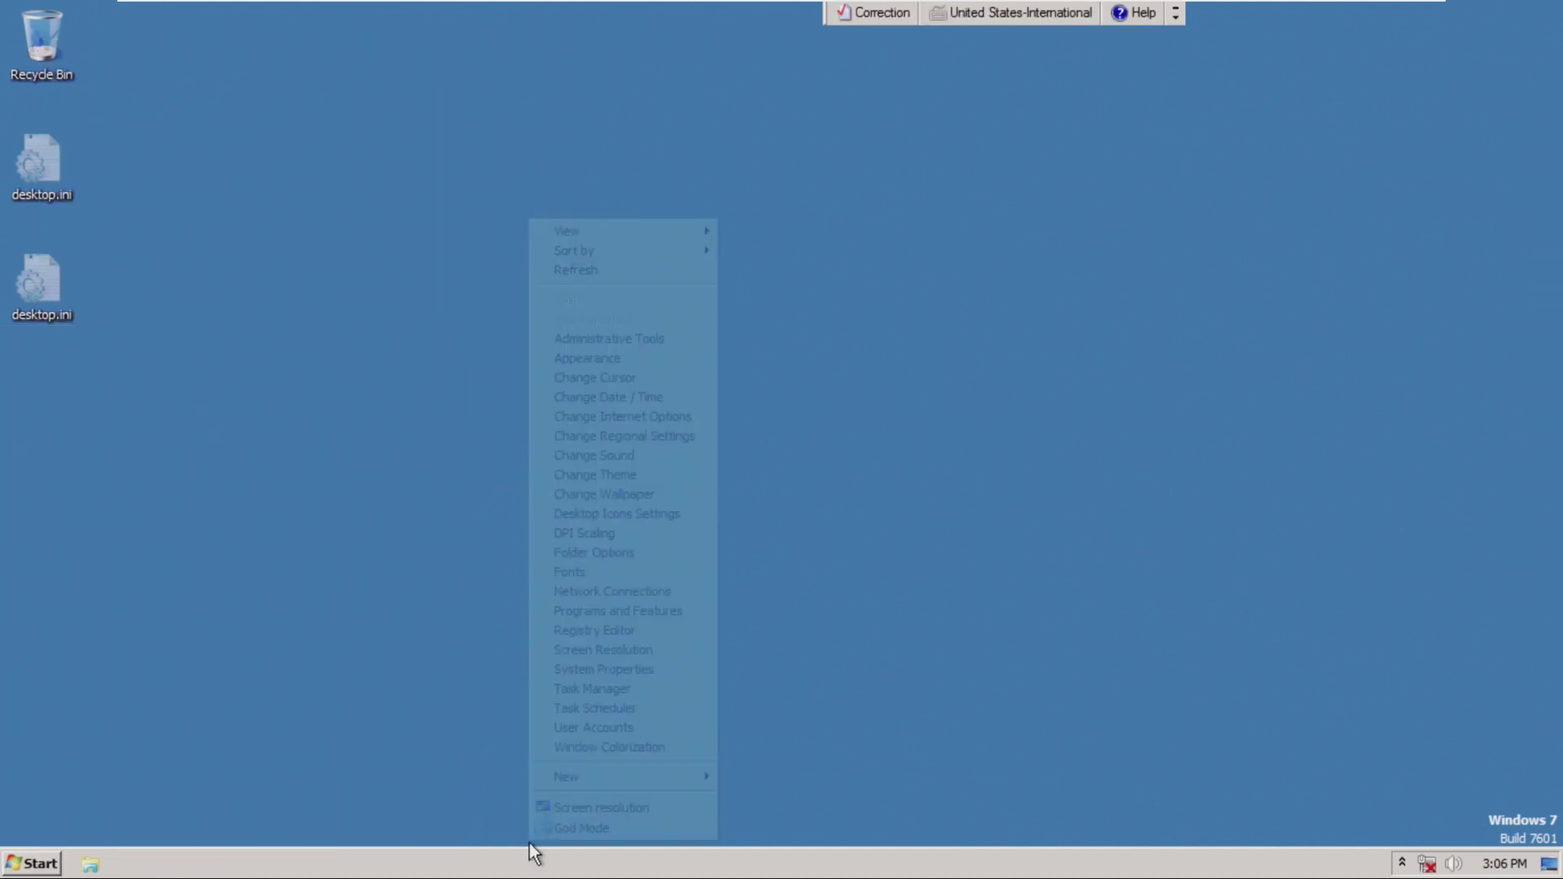
{"action": "left_click", "coordinate": [521, 841]}
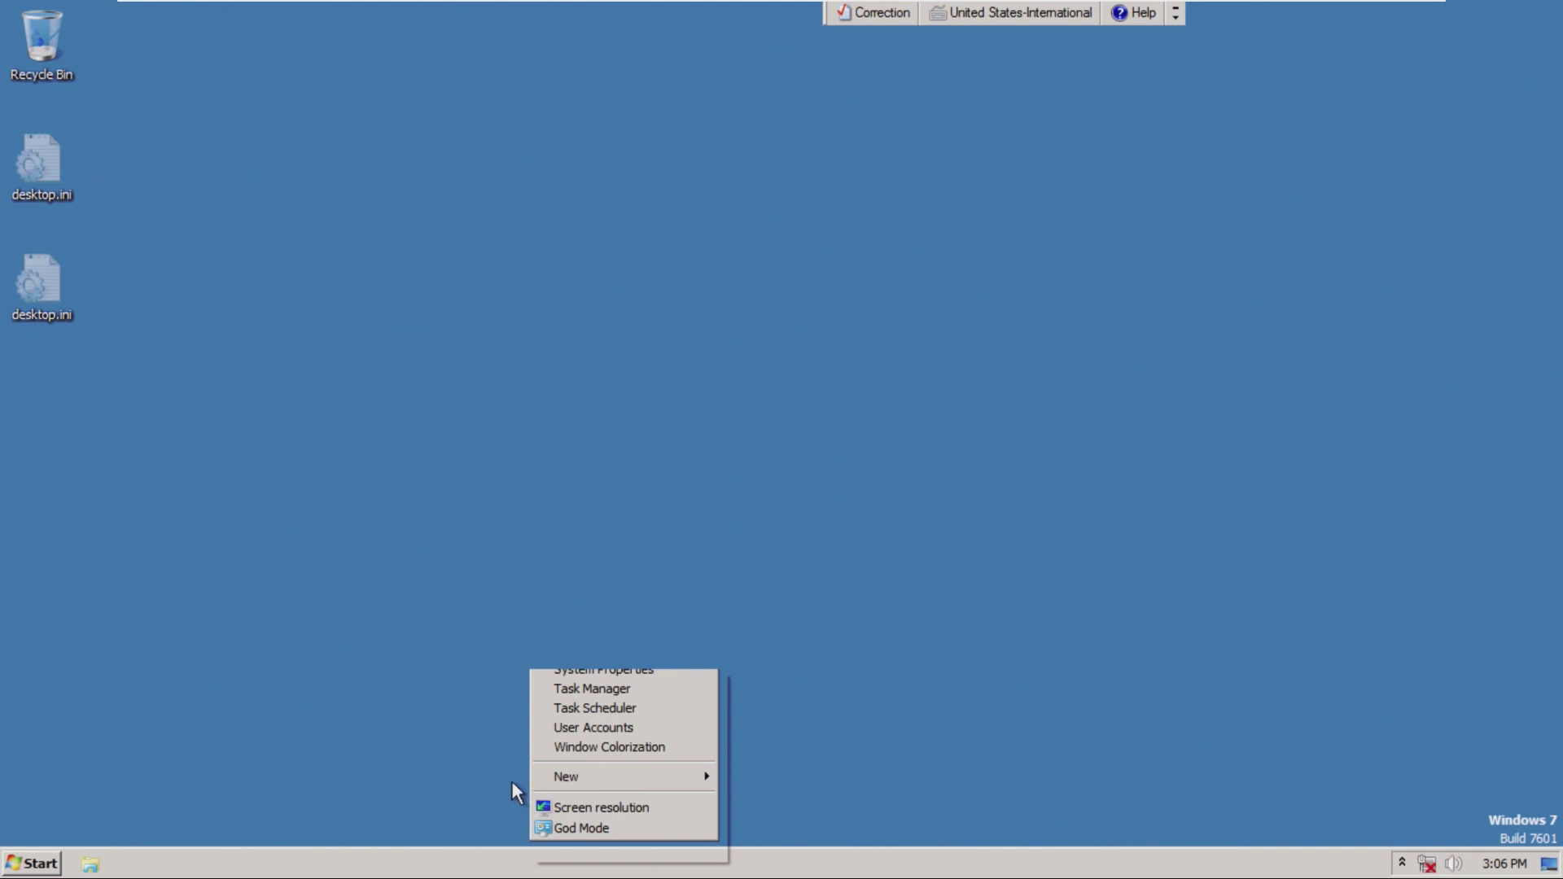
{"action": "left_click", "coordinate": [573, 799]}
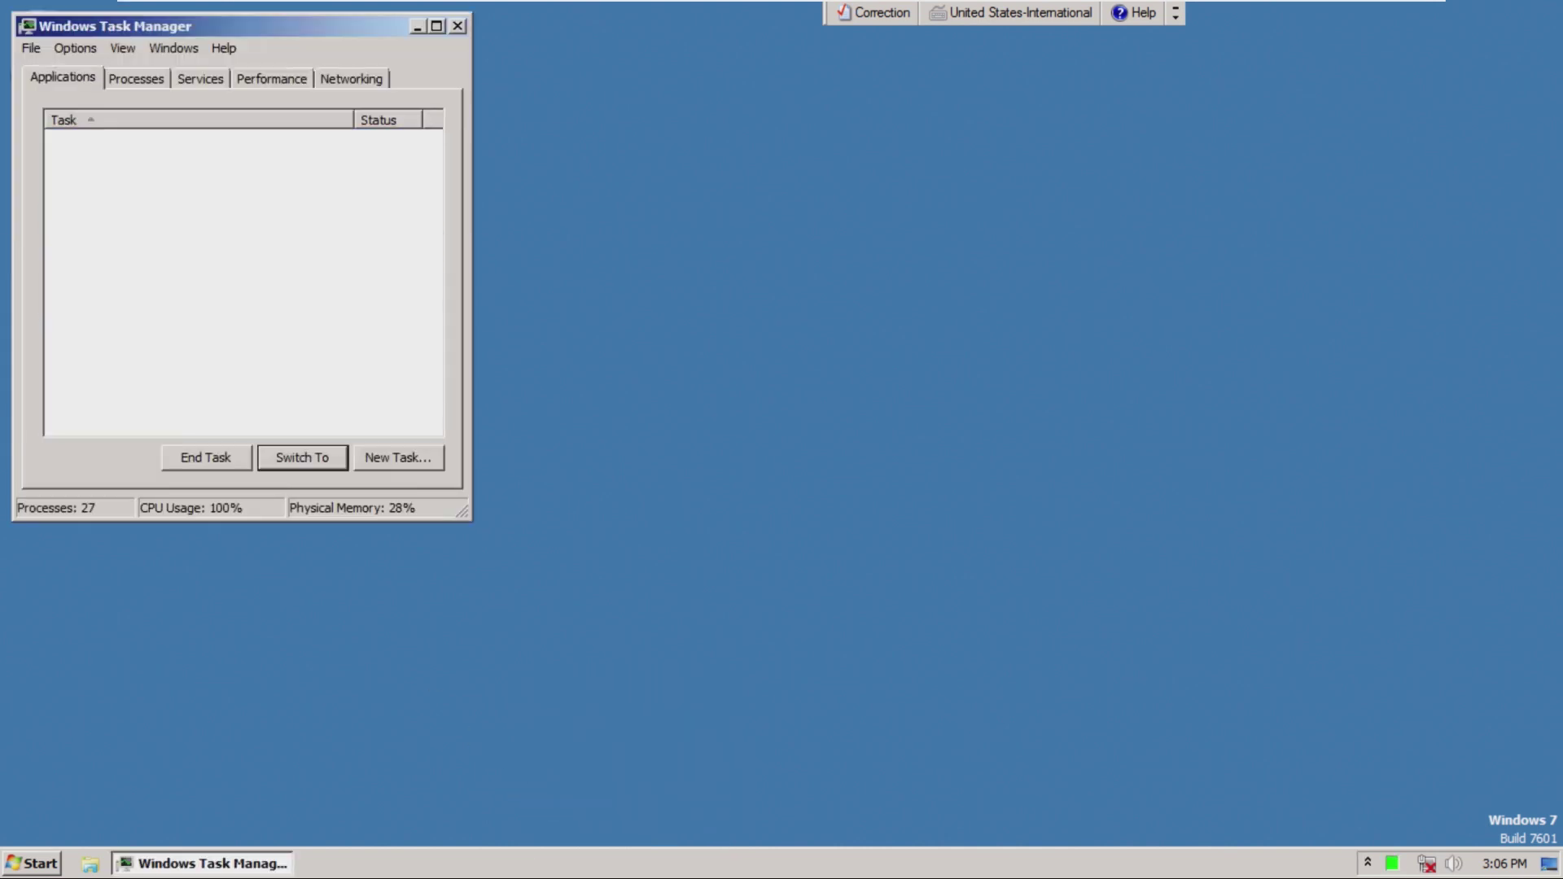
Step: Browse Task Manager's Processes, Services and Performance views, then close it
{"action": "left_click", "coordinate": [138, 73]}
{"action": "left_click", "coordinate": [202, 73]}
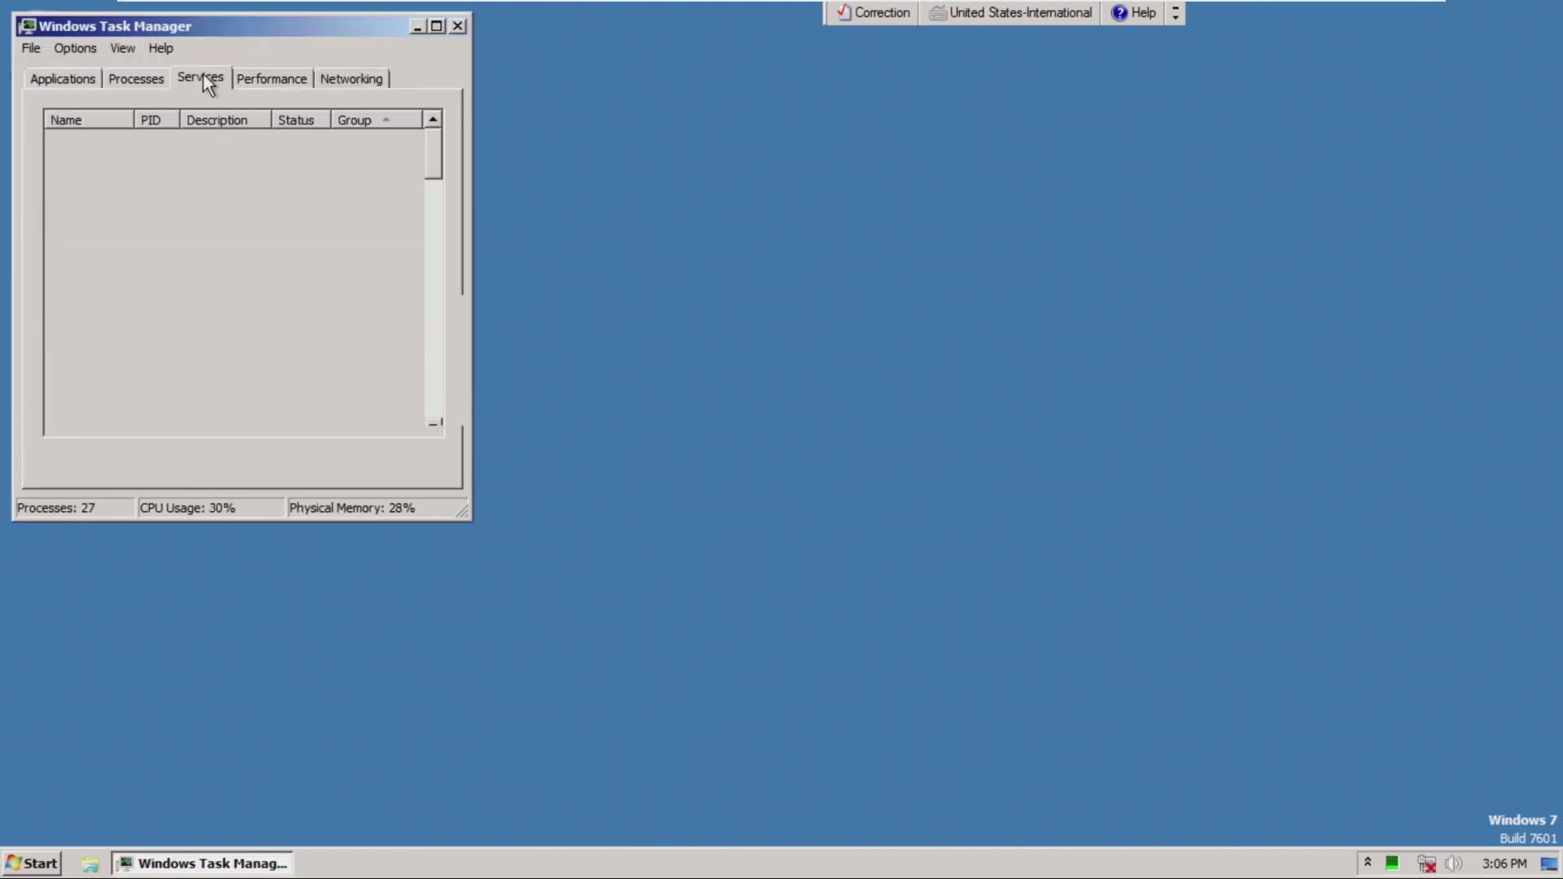
{"action": "left_click", "coordinate": [279, 78]}
{"action": "left_click_drag", "start_coordinate": [275, 29], "coordinate": [634, 106]}
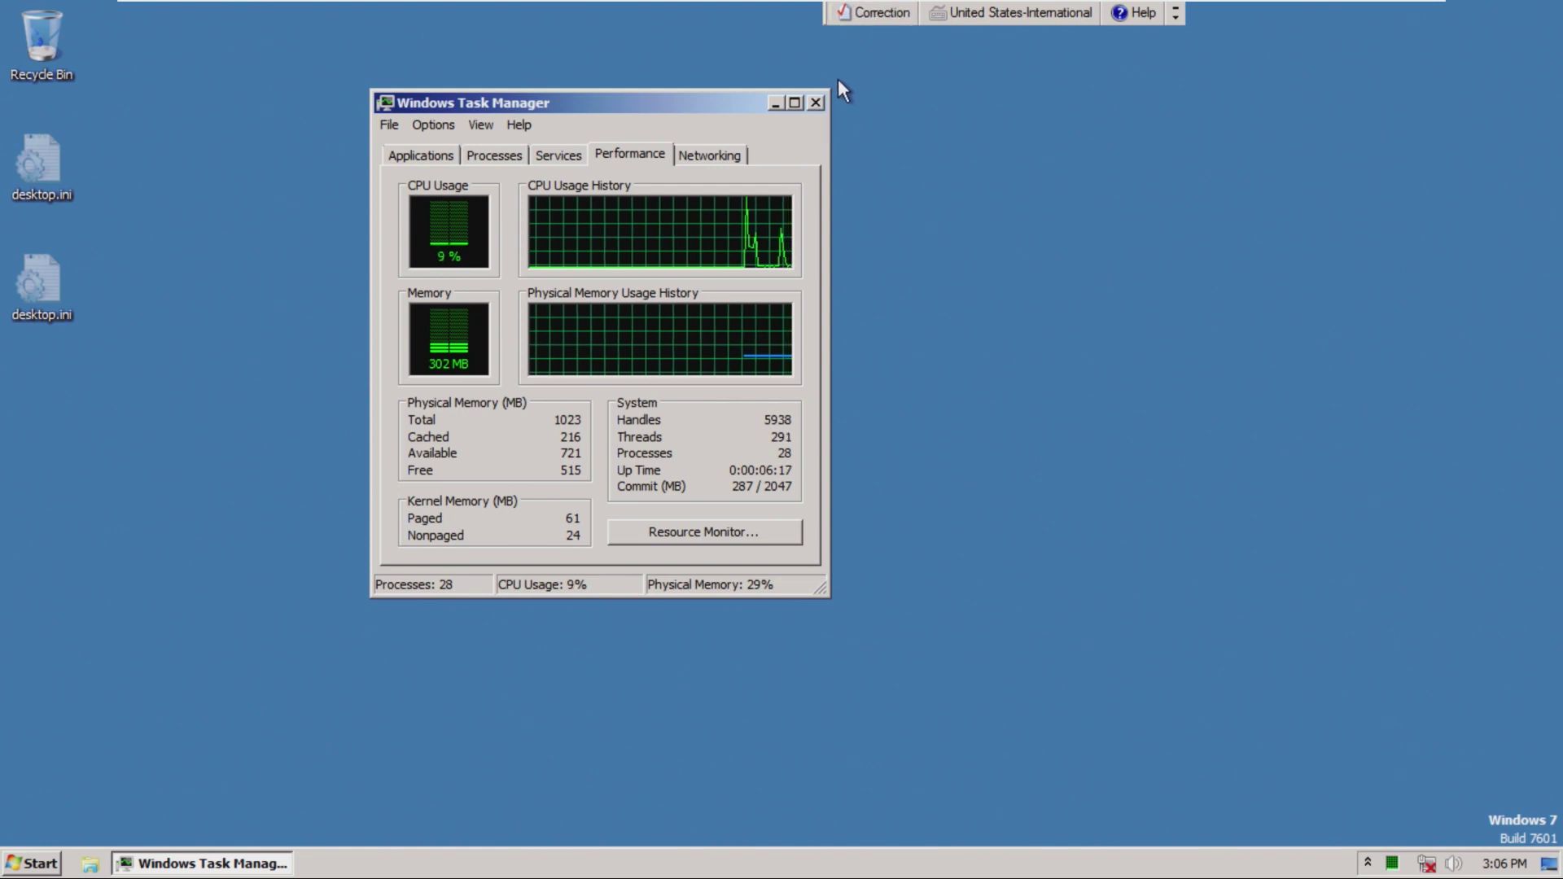
{"action": "left_click", "coordinate": [815, 102]}
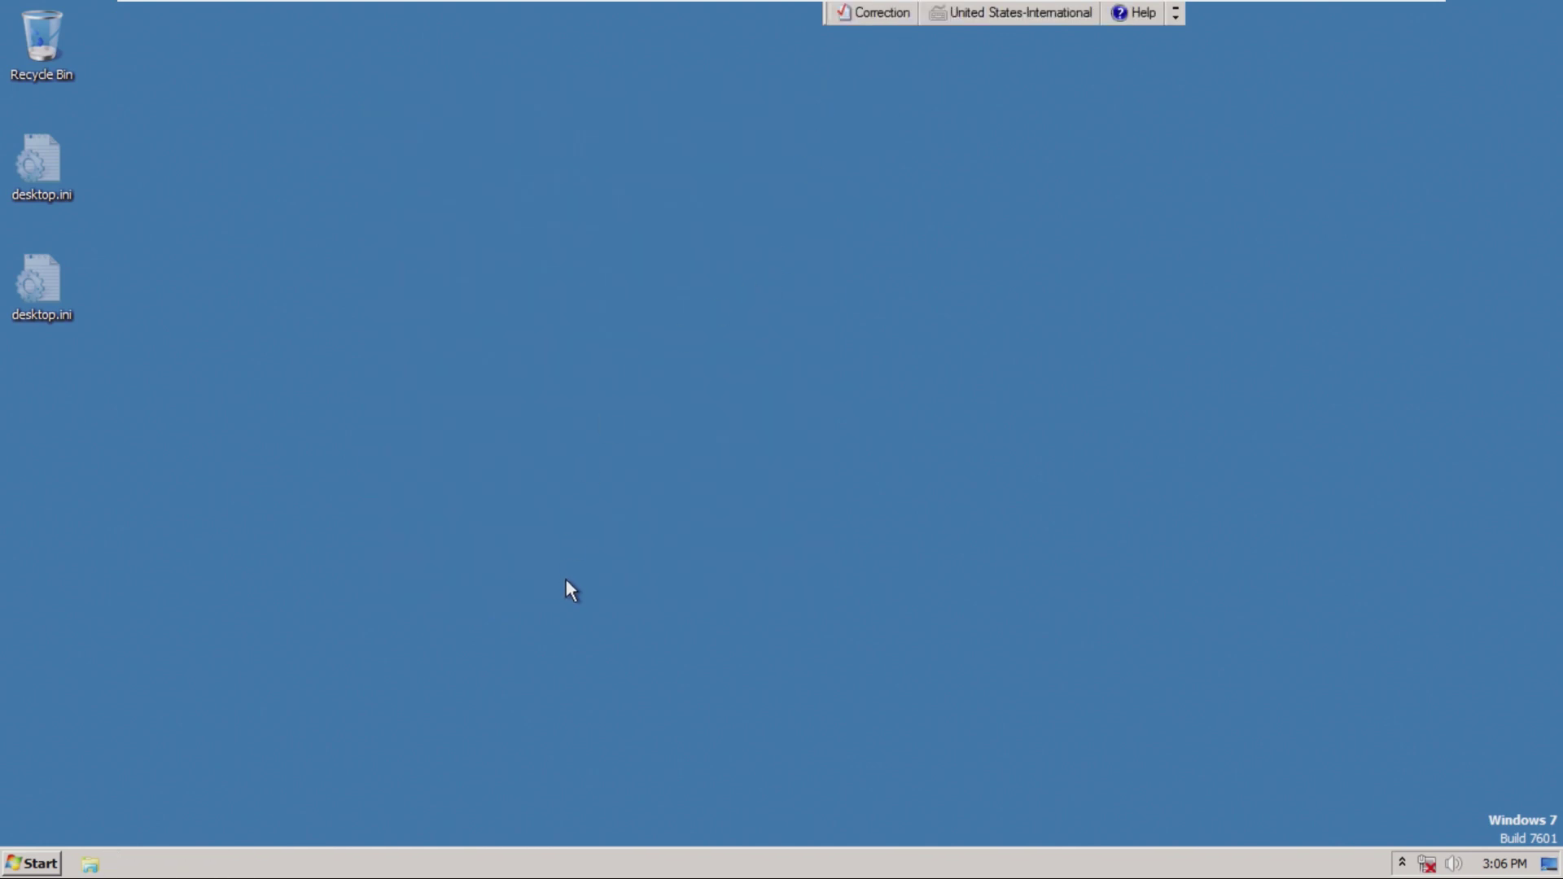
Step: Open God Mode's All Tasks list from the desktop's context menu
{"action": "right_click", "coordinate": [583, 536]}
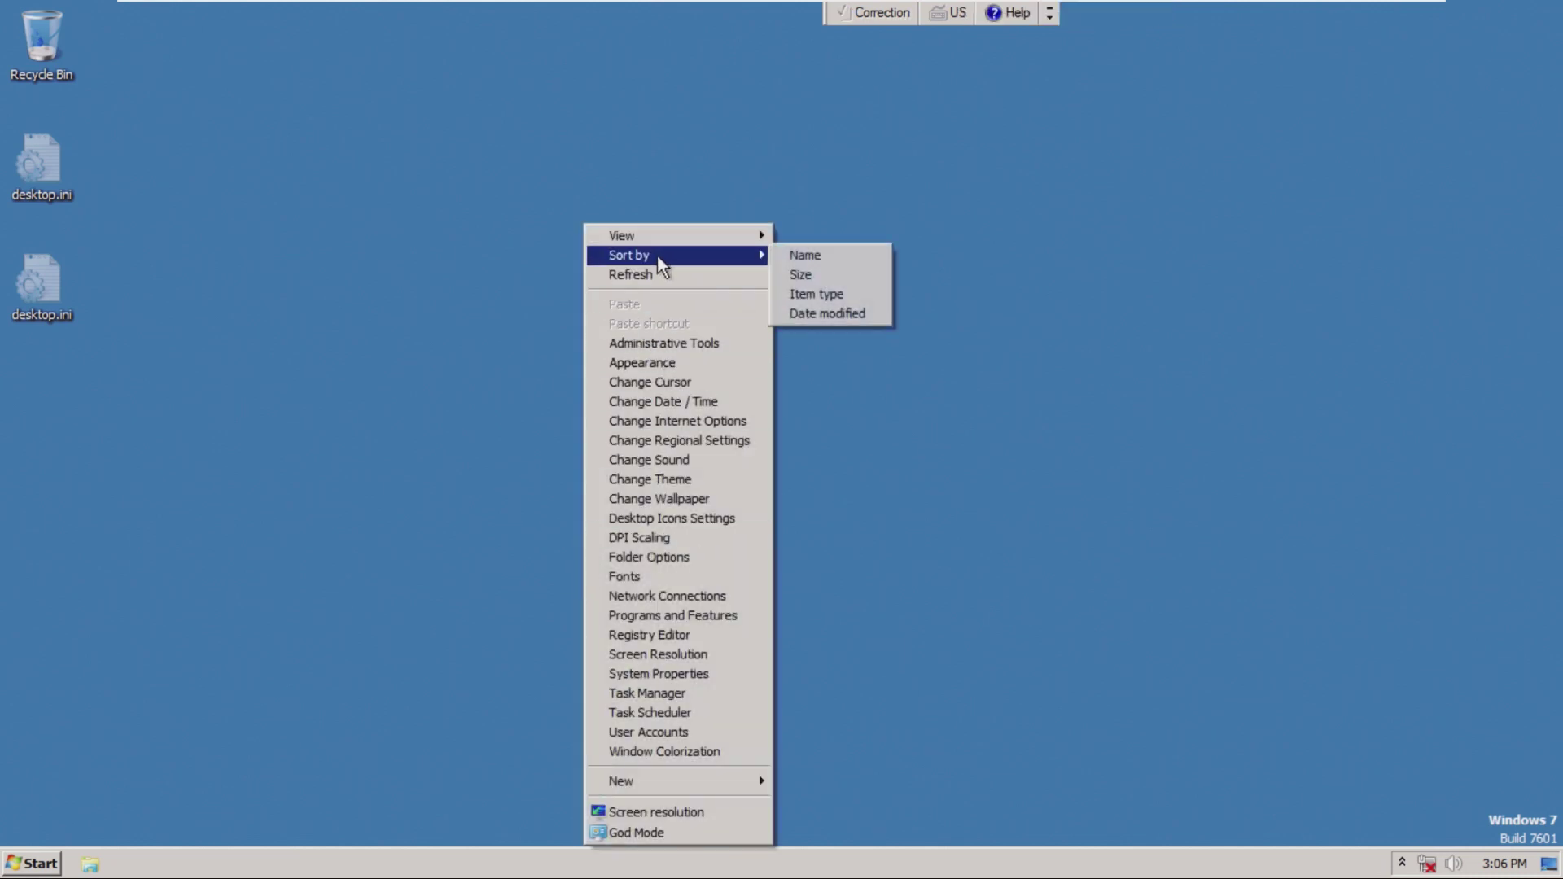
{"action": "mouse_move", "coordinate": [658, 243]}
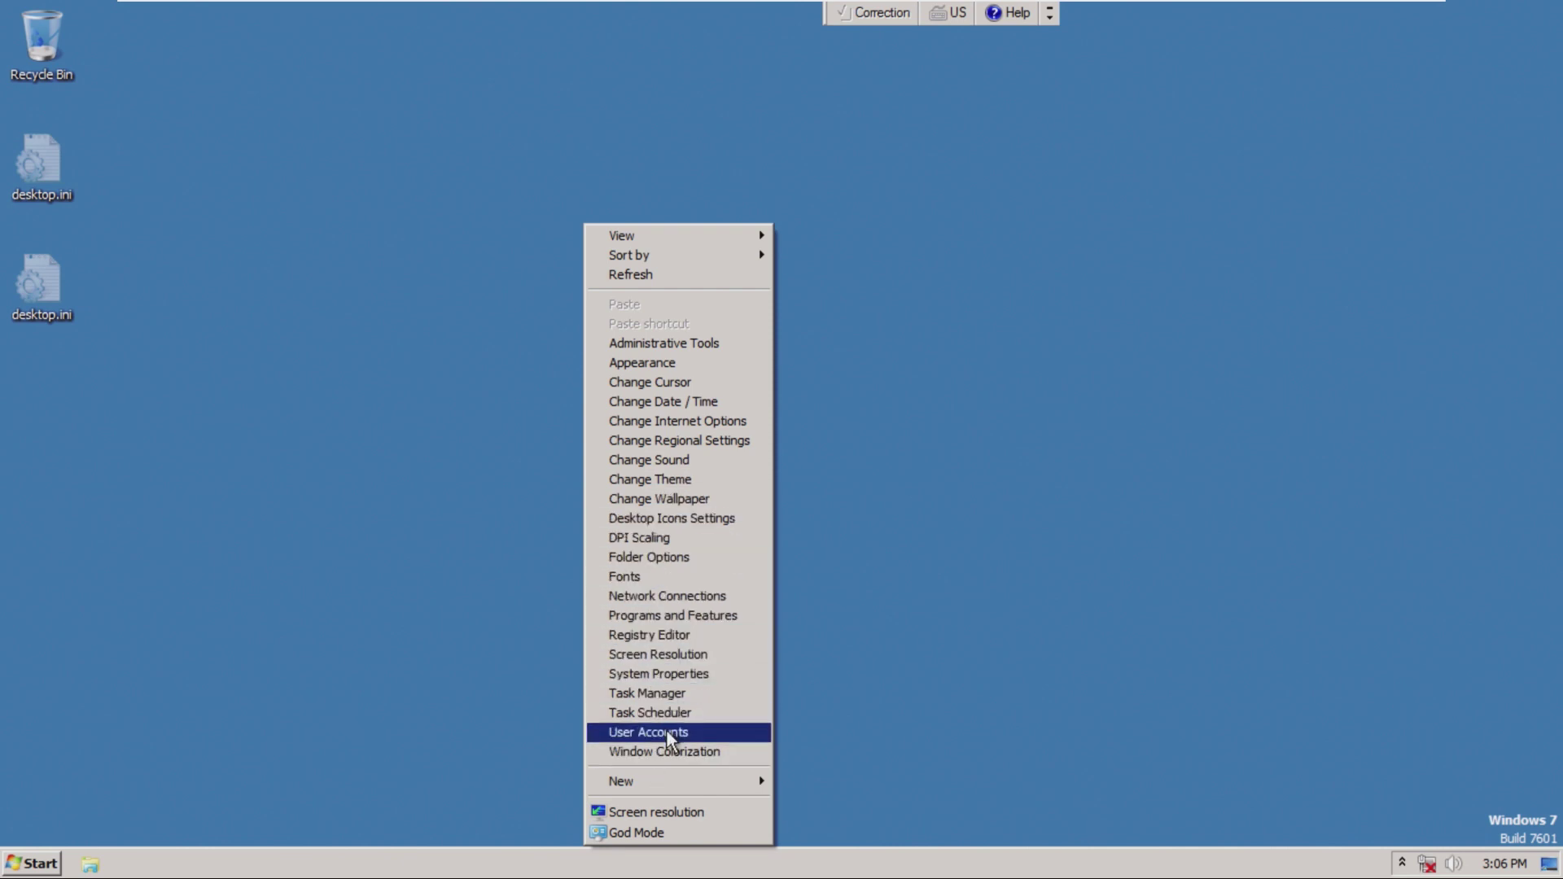
{"action": "mouse_move", "coordinate": [705, 780]}
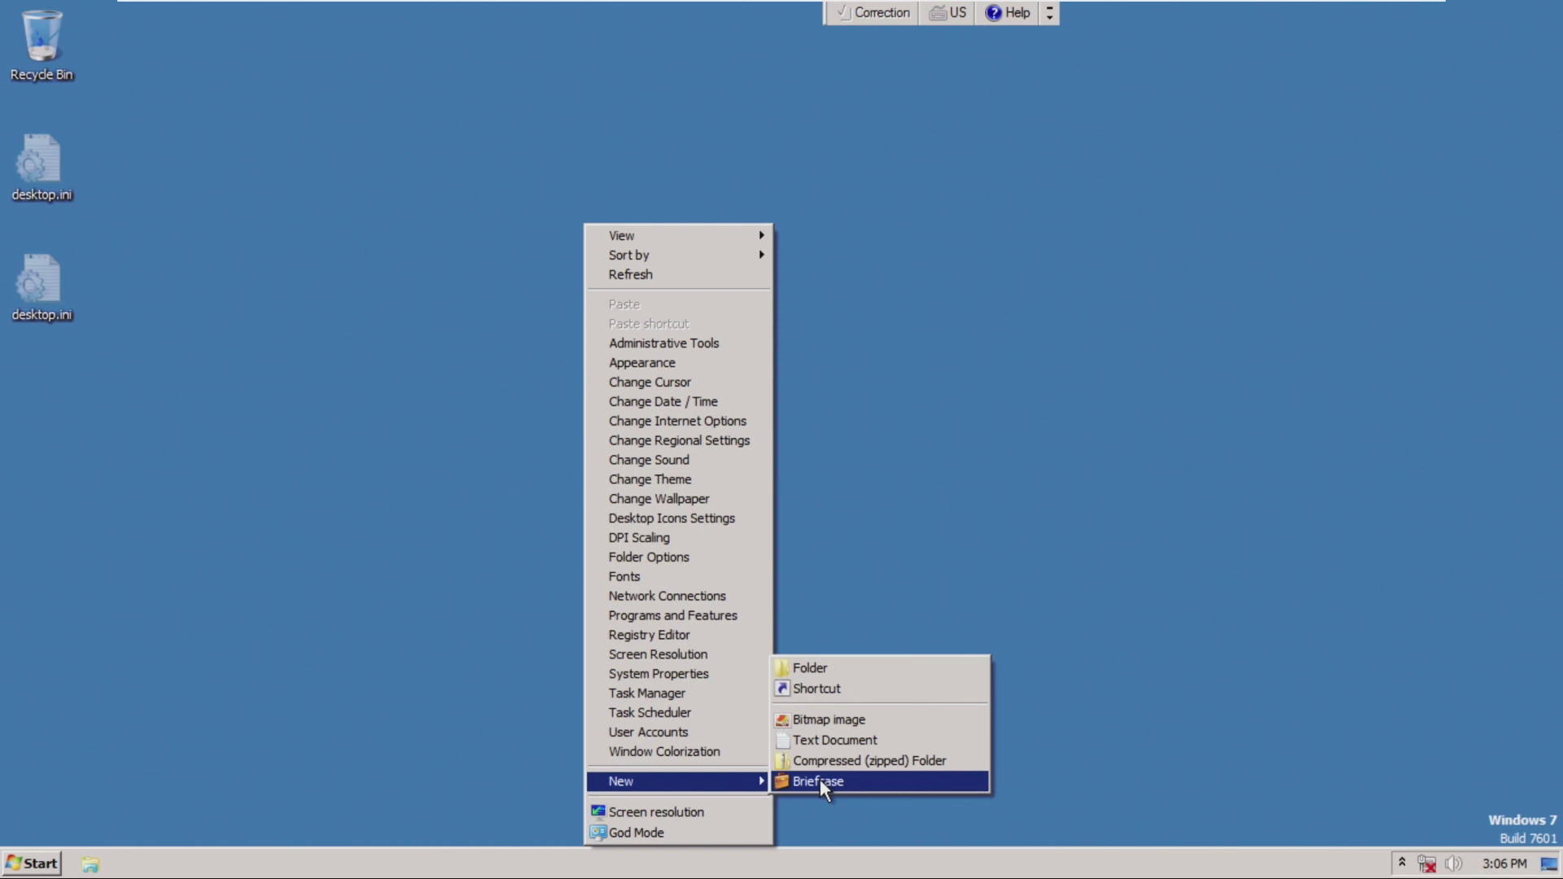
{"action": "left_click", "coordinate": [735, 832]}
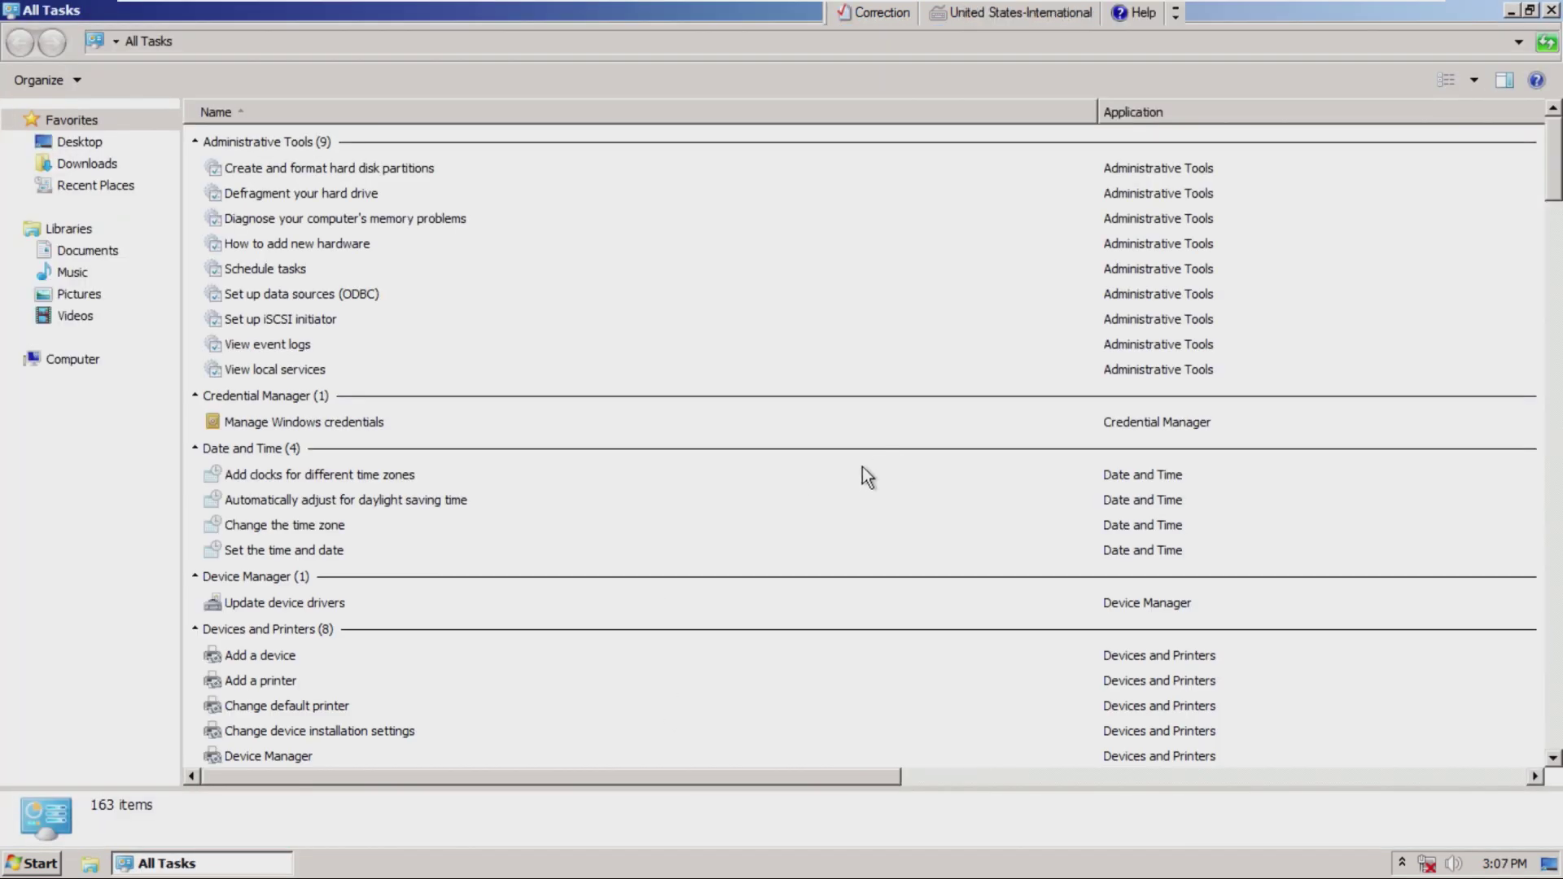
Step: Scroll All Tasks, keep the Clock system icon On, and open notification icon settings
{"action": "scroll", "coordinate": [780, 407], "scroll_direction": "down", "scroll_amount": 20}
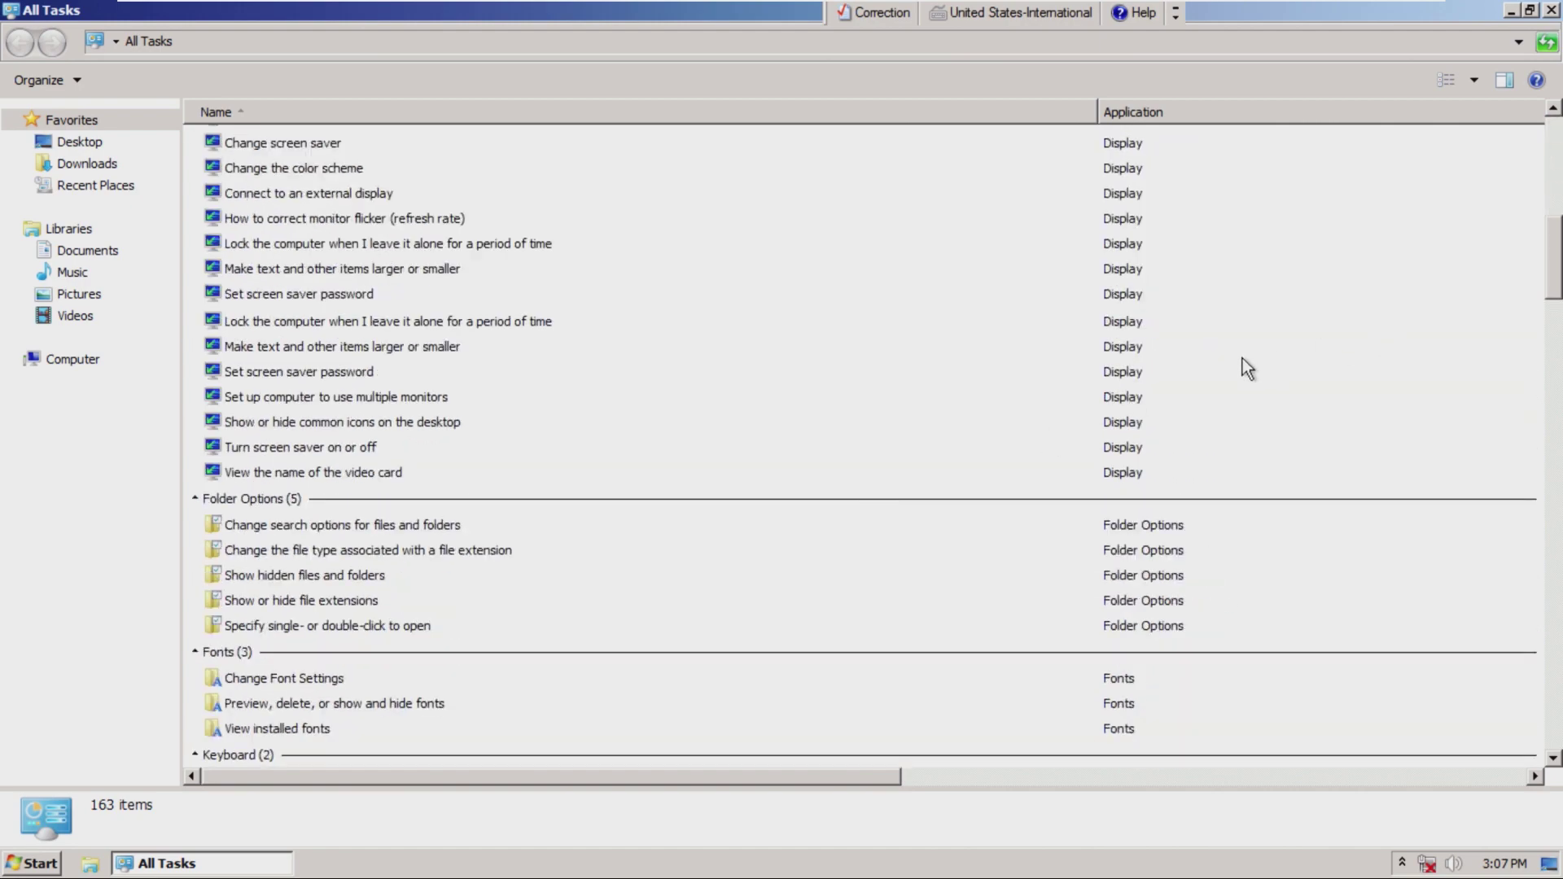
{"action": "scroll", "coordinate": [1175, 411], "scroll_direction": "down", "scroll_amount": 5}
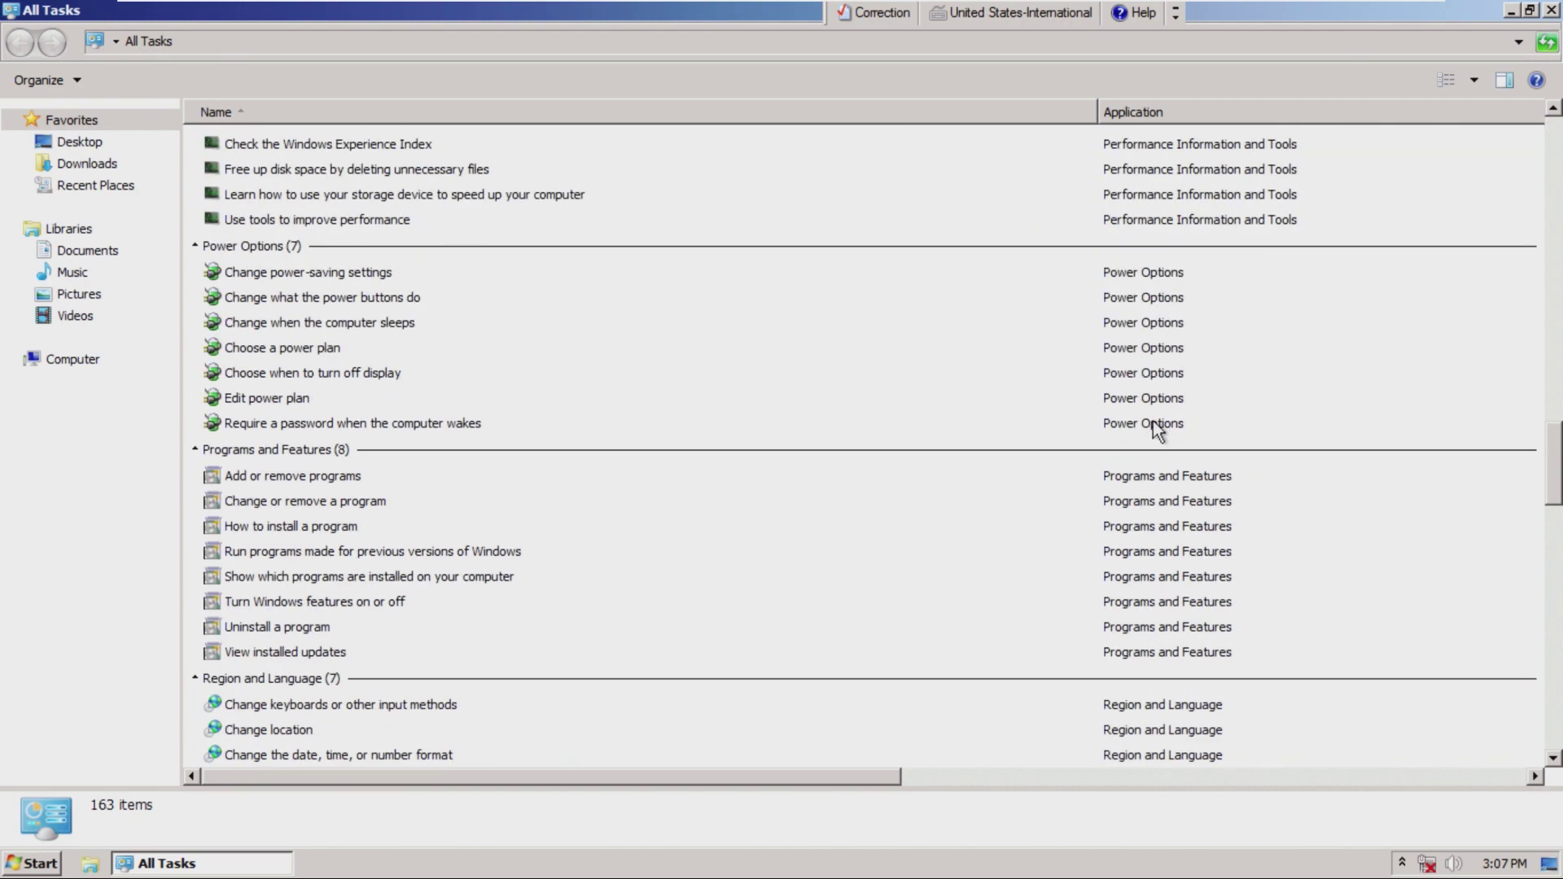
{"action": "scroll", "coordinate": [1165, 424], "scroll_direction": "up", "scroll_amount": 3}
{"action": "double_click", "coordinate": [283, 316]}
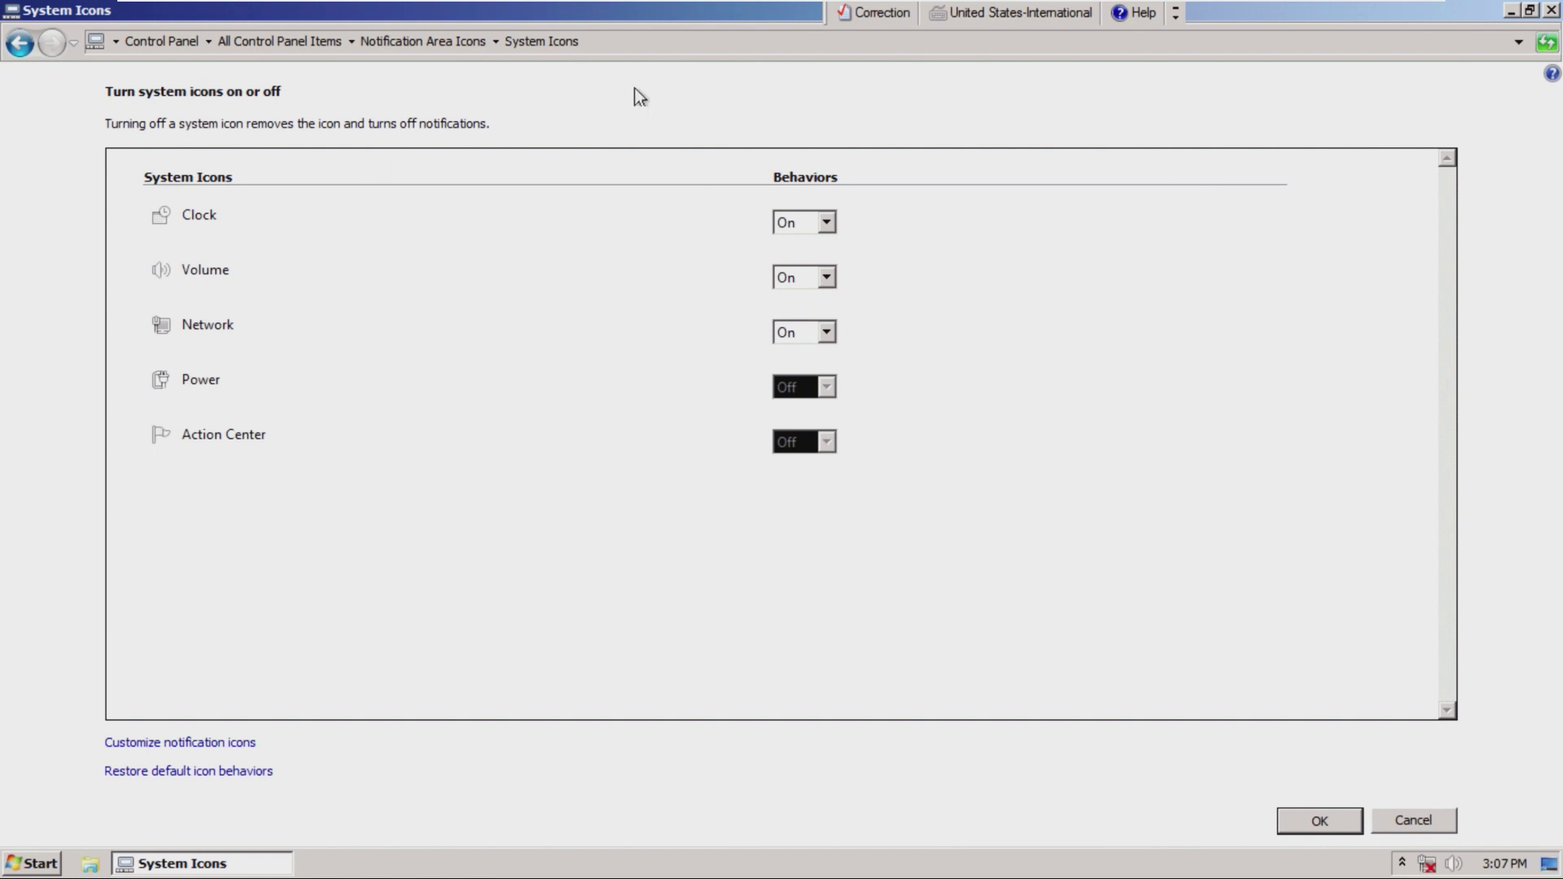
{"action": "left_click", "coordinate": [827, 222]}
{"action": "key", "text": "Escape"}
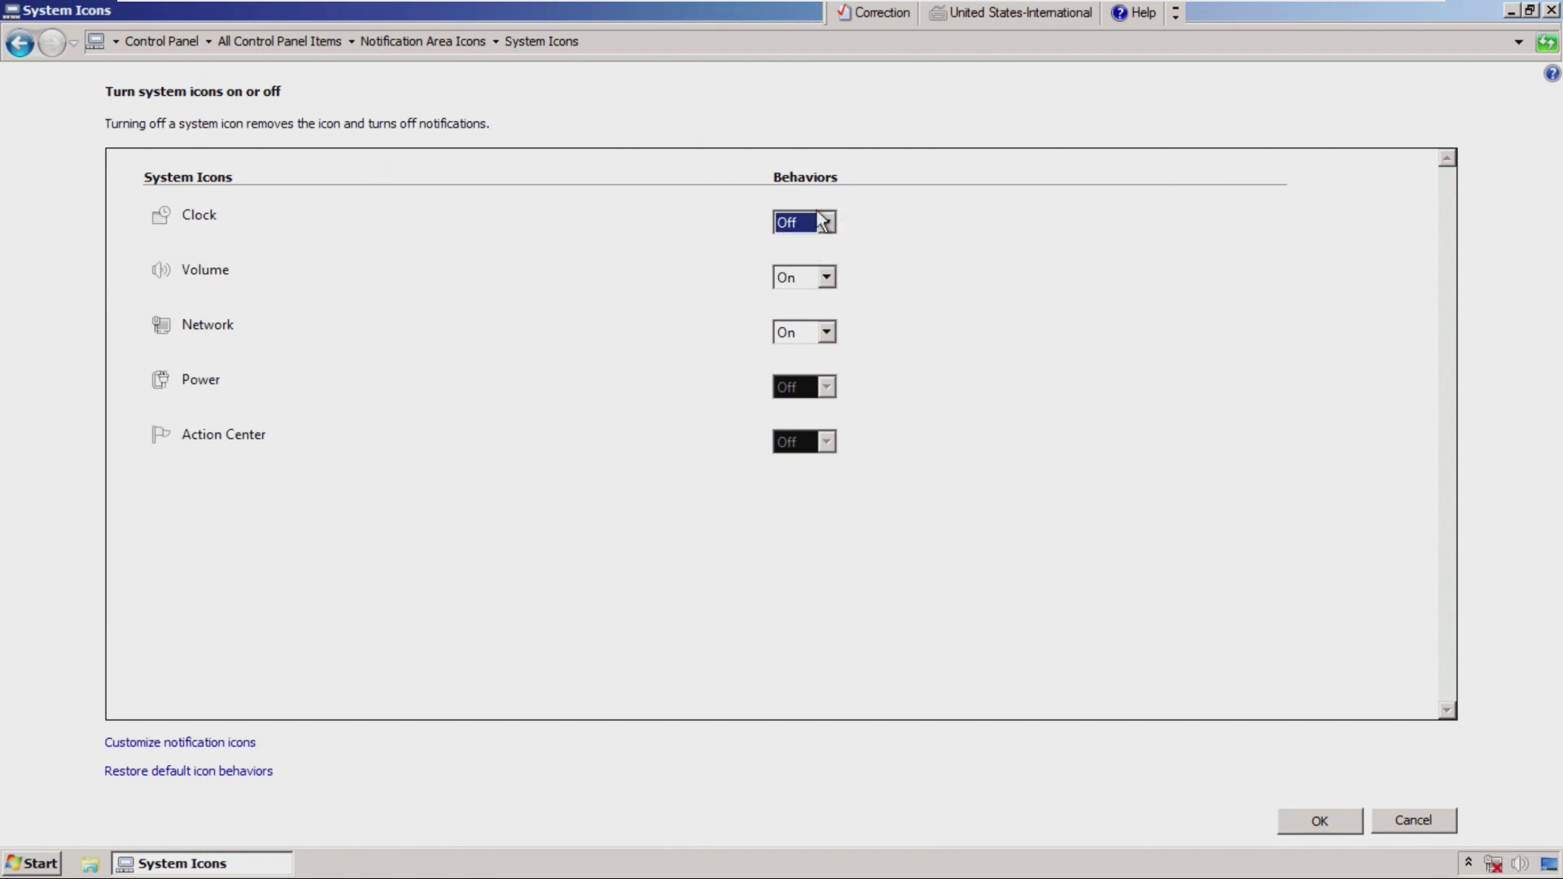
{"action": "left_click", "coordinate": [826, 221]}
{"action": "key", "text": "Escape"}
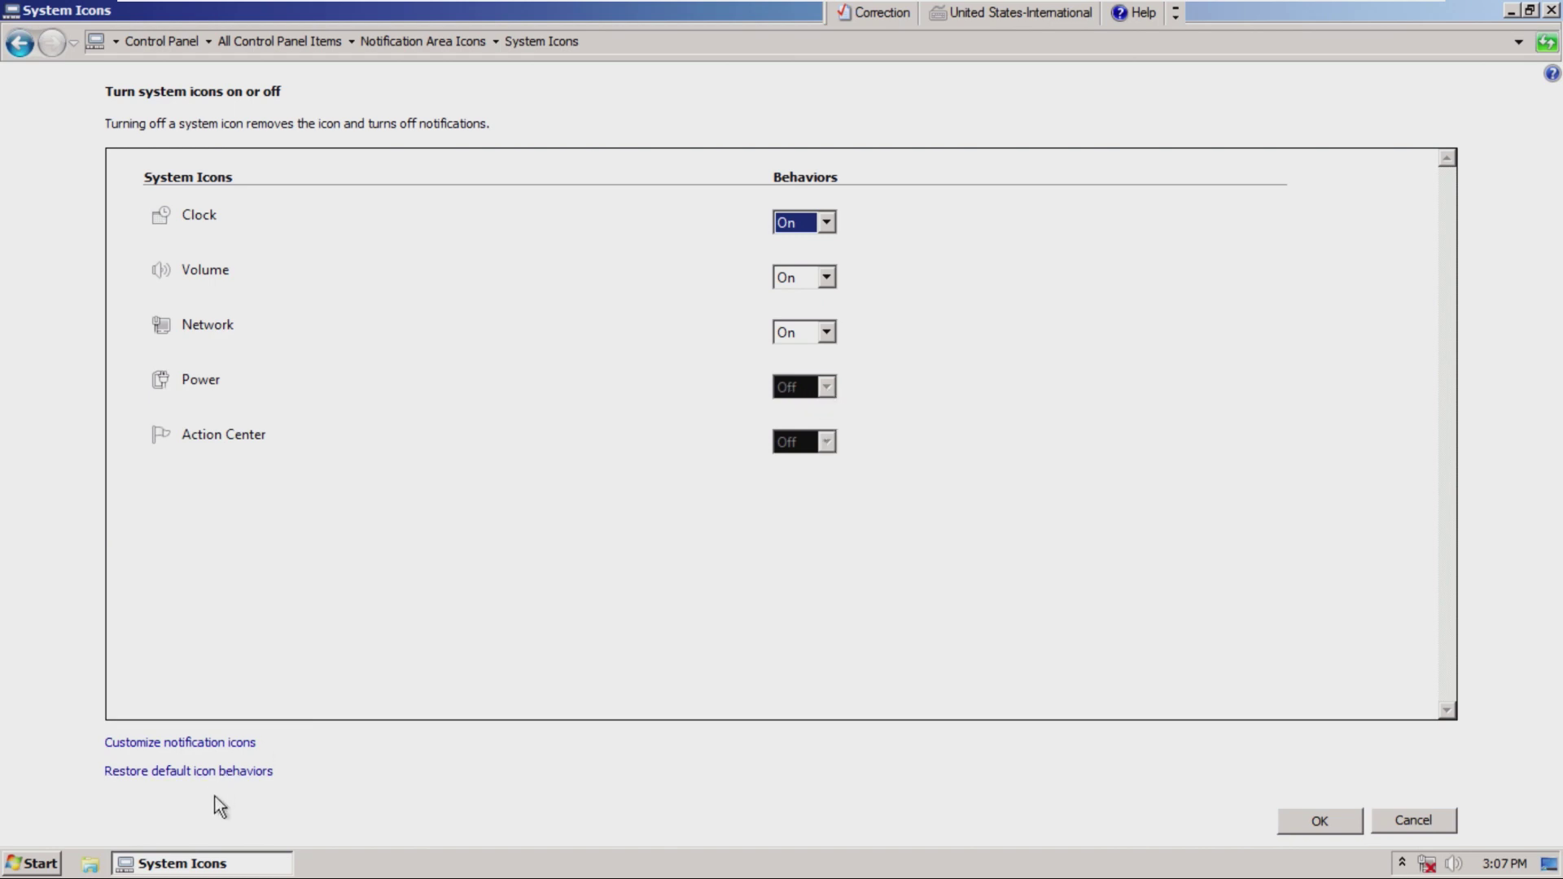
{"action": "left_click", "coordinate": [408, 43]}
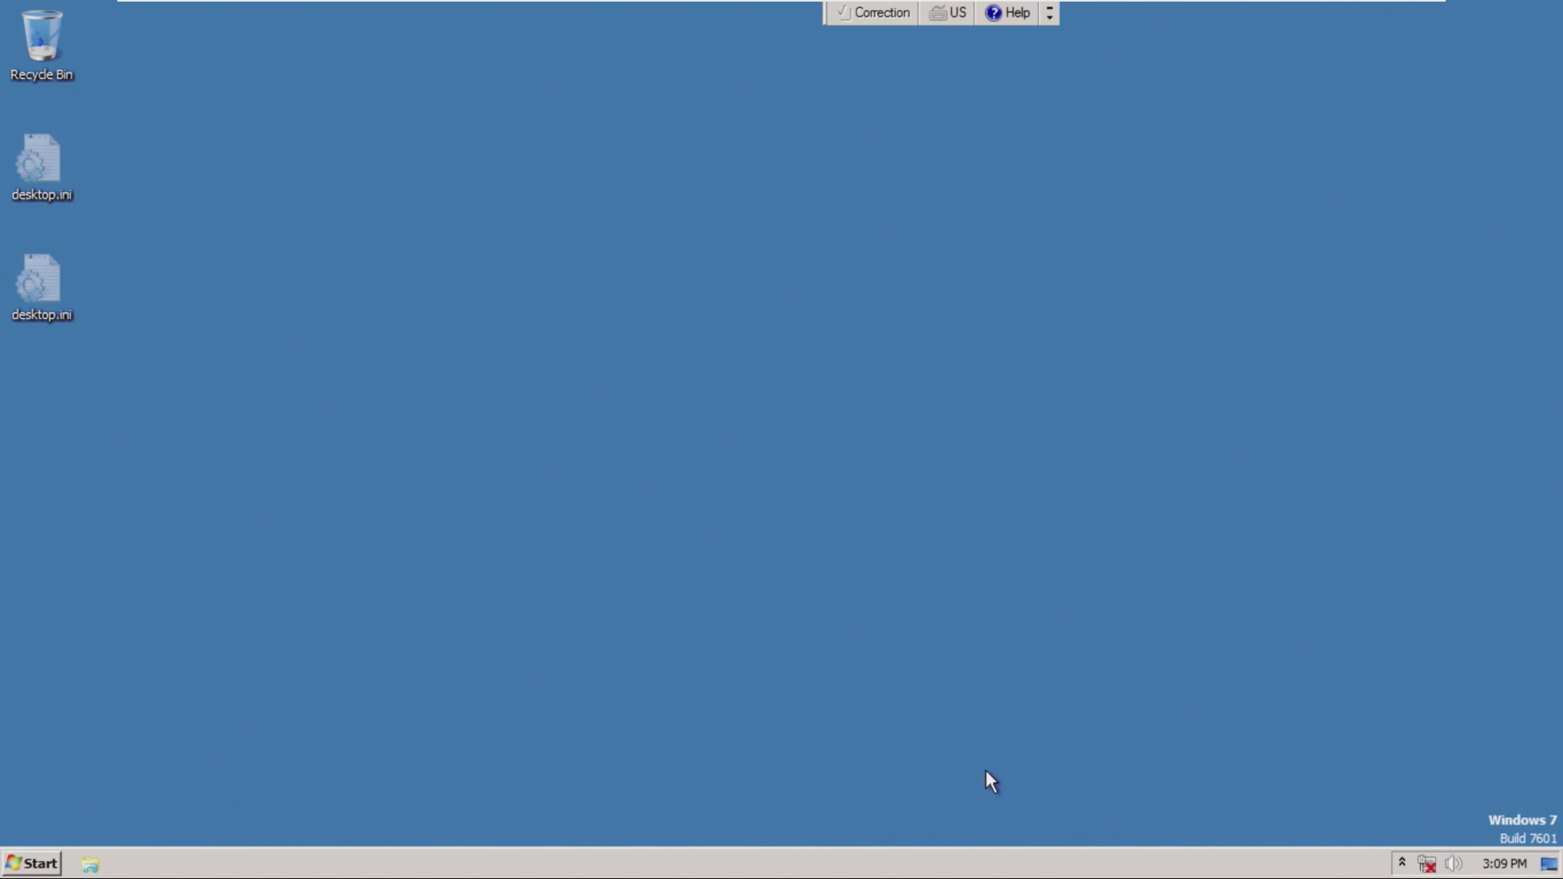
Step: Briefly open and close the Run dialog and Control Panel's Appearance category
{"action": "left_click", "coordinate": [31, 864]}
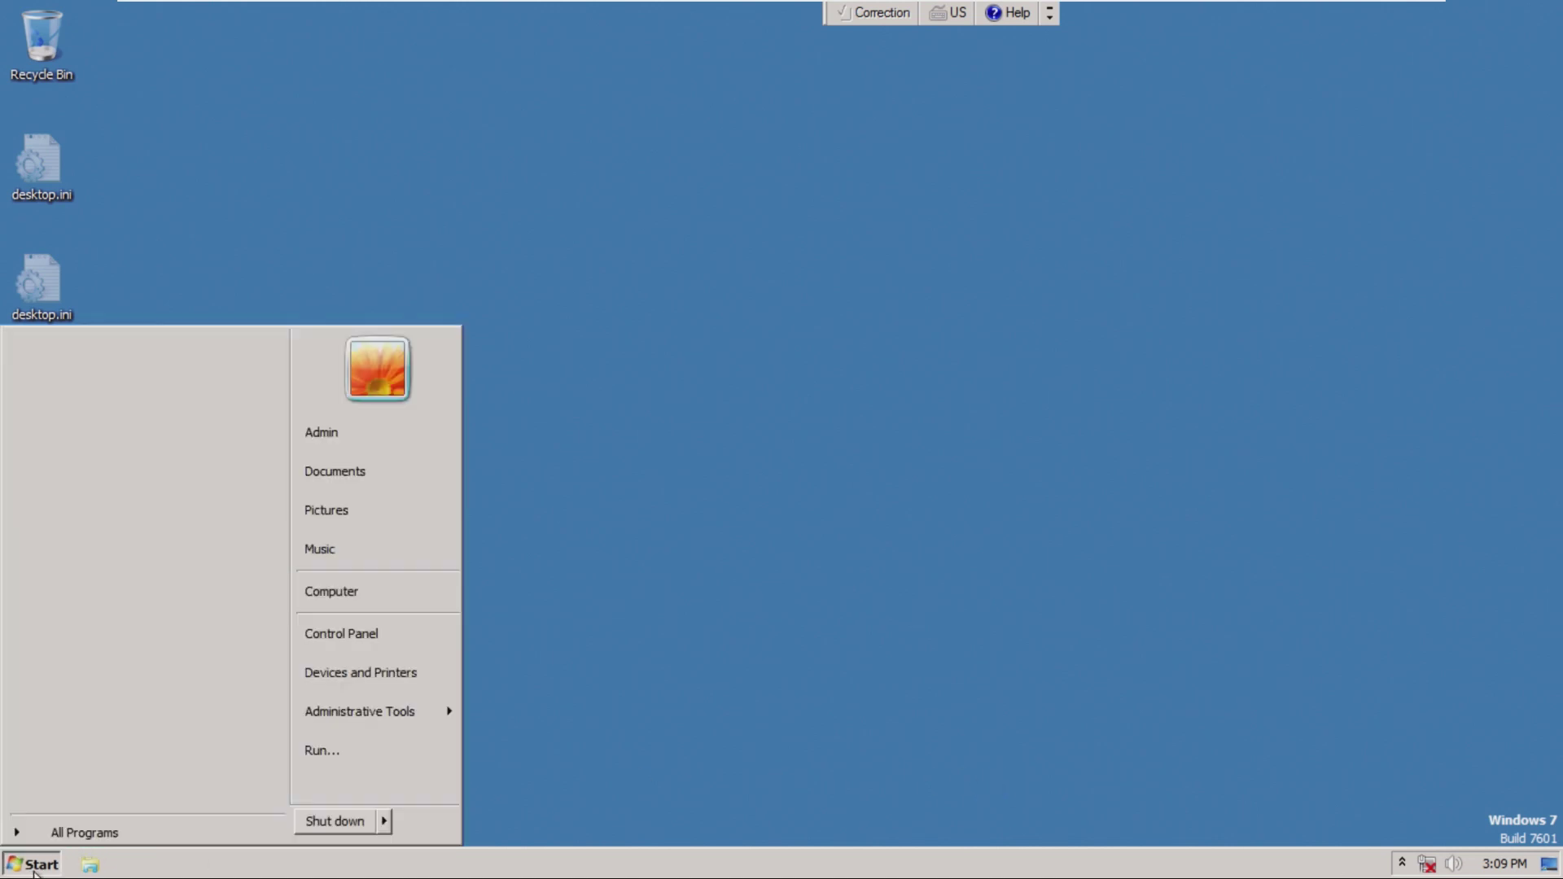
{"action": "left_click", "coordinate": [444, 759]}
{"action": "left_click", "coordinate": [259, 799]}
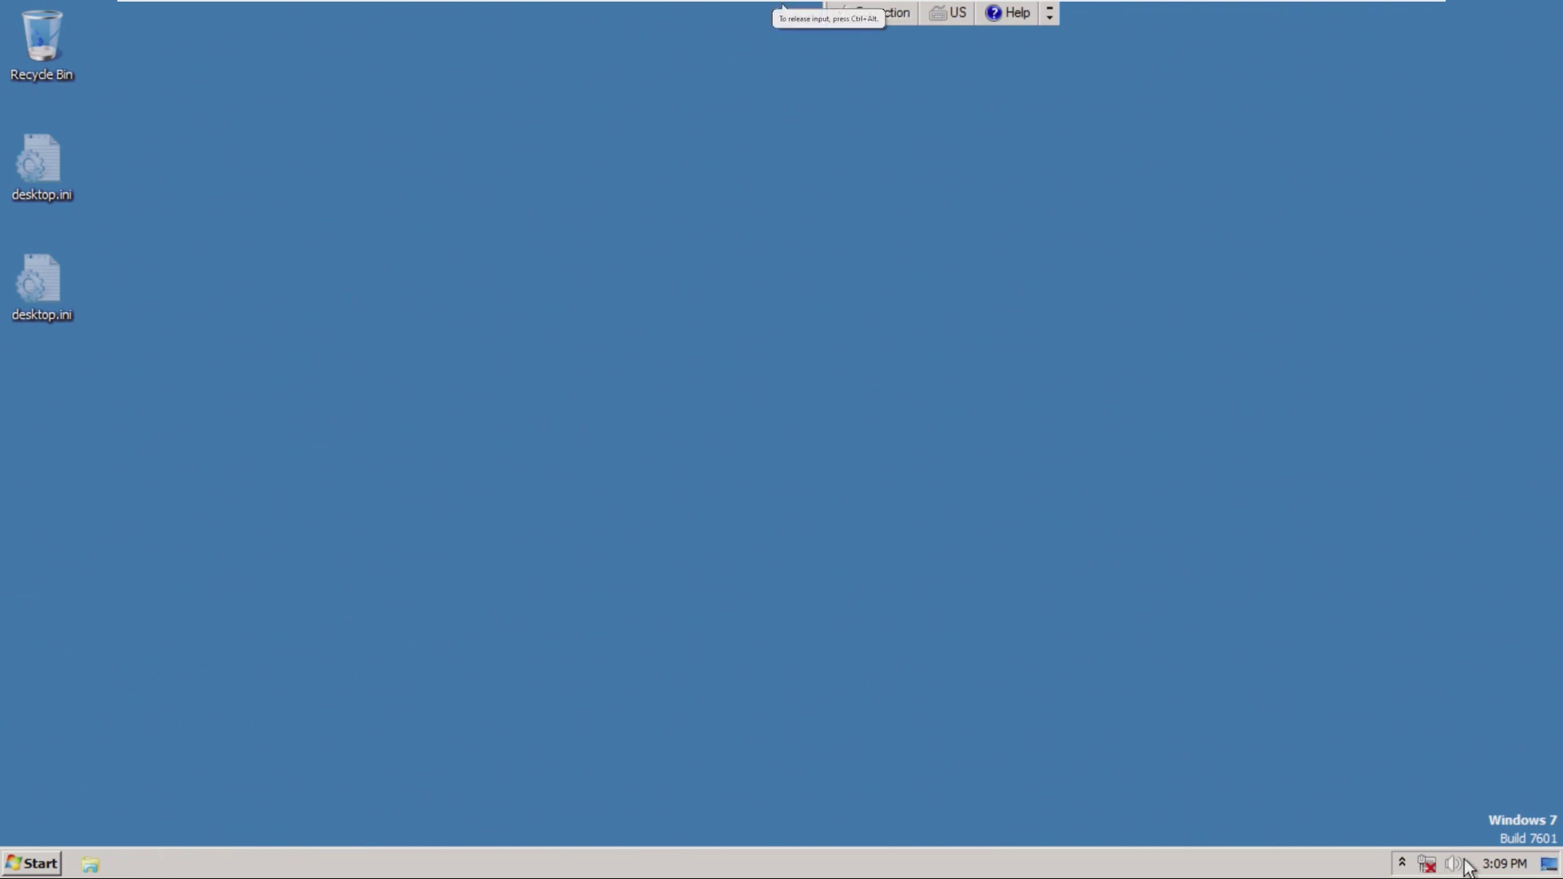
{"action": "left_click", "coordinate": [49, 866]}
{"action": "left_click", "coordinate": [383, 632]}
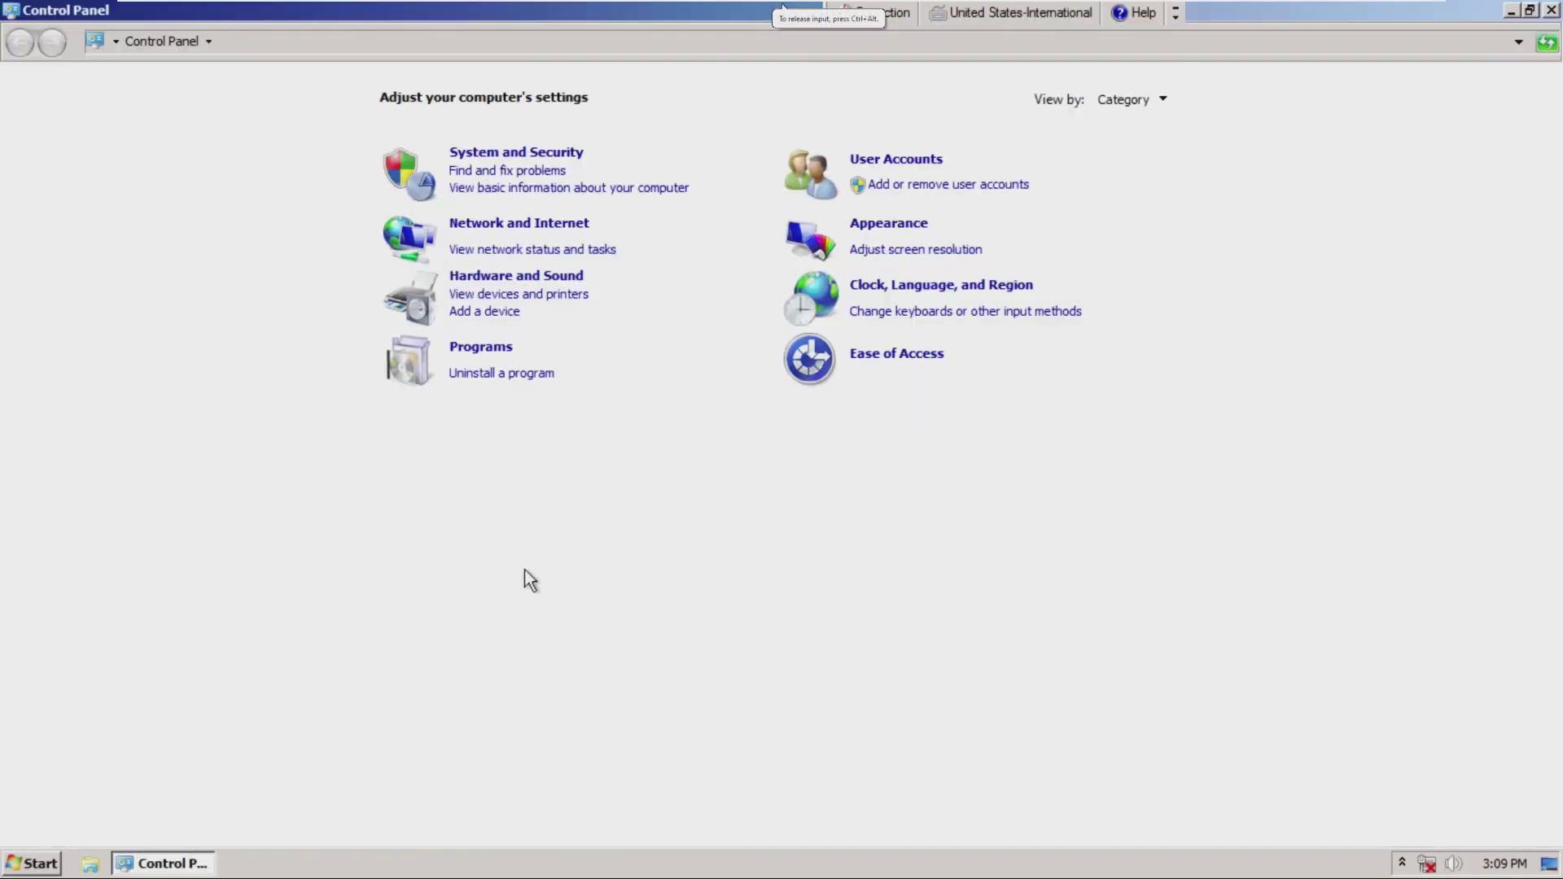
{"action": "left_click", "coordinate": [871, 226]}
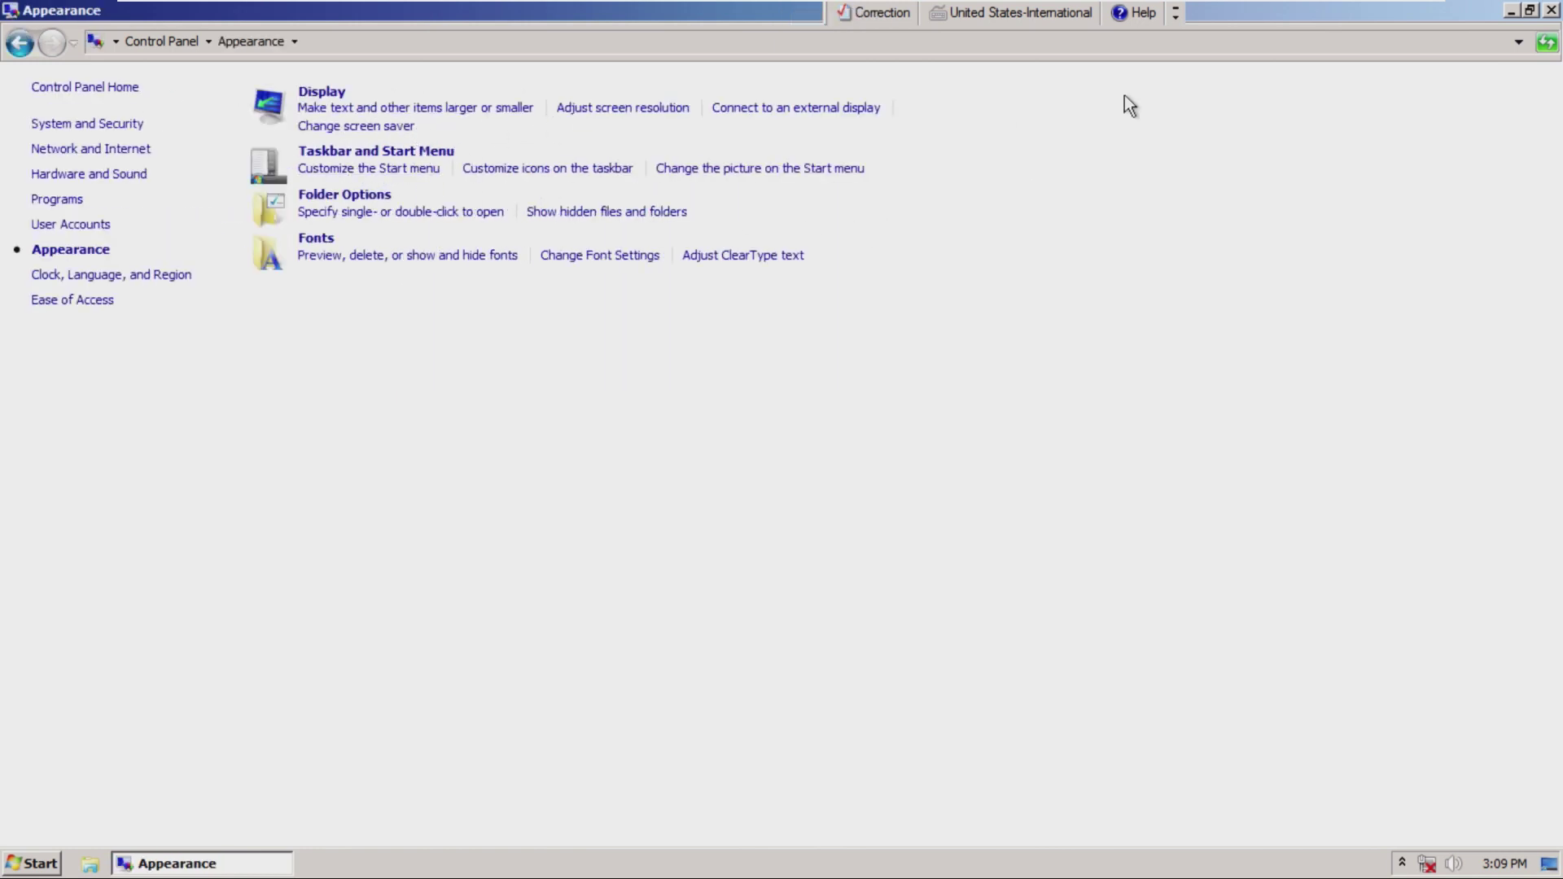
{"action": "left_click", "coordinate": [1551, 11]}
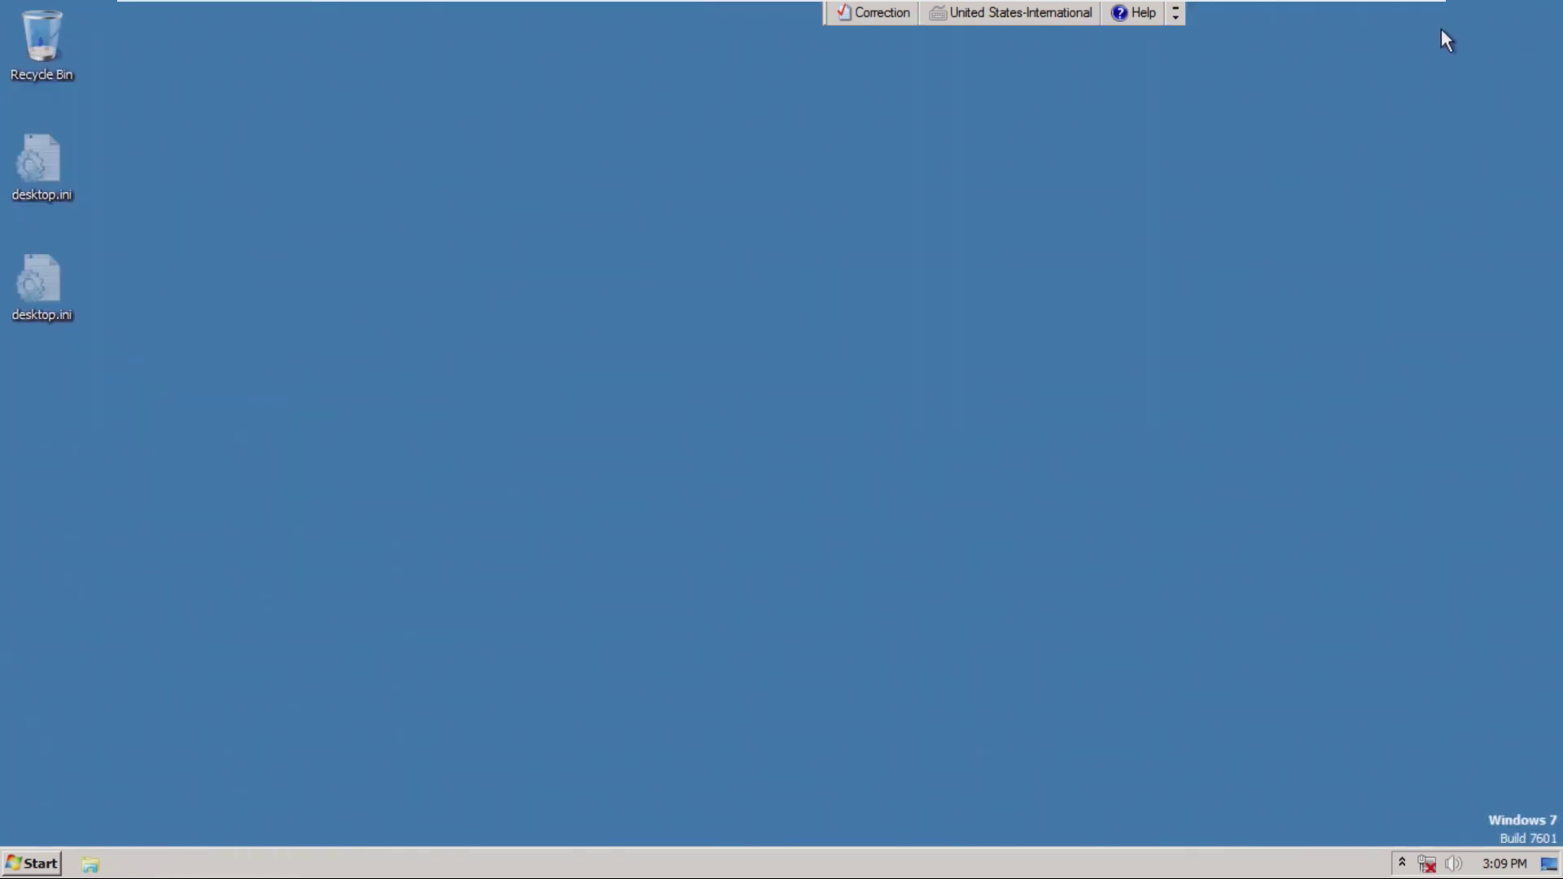
{"action": "left_click", "coordinate": [1173, 16]}
{"action": "left_click_drag", "start_coordinate": [332, 418], "coordinate": [210, 750]}
Step: Check the Startup folder under All Programs, and open and cancel Run's Browse dialog
{"action": "left_click", "coordinate": [31, 863]}
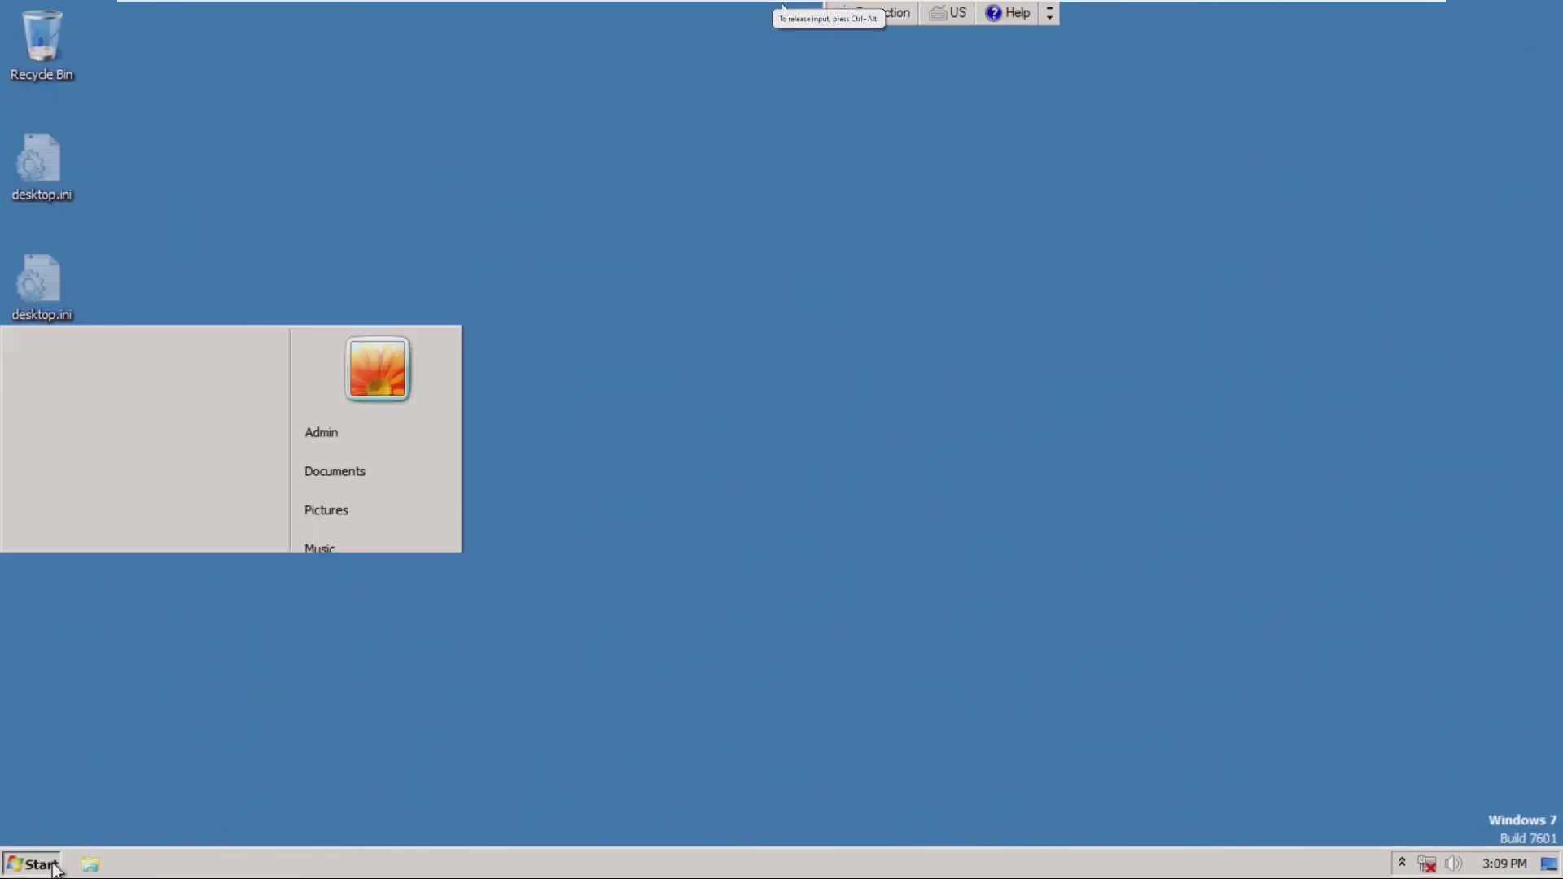
{"action": "left_click", "coordinate": [78, 822]}
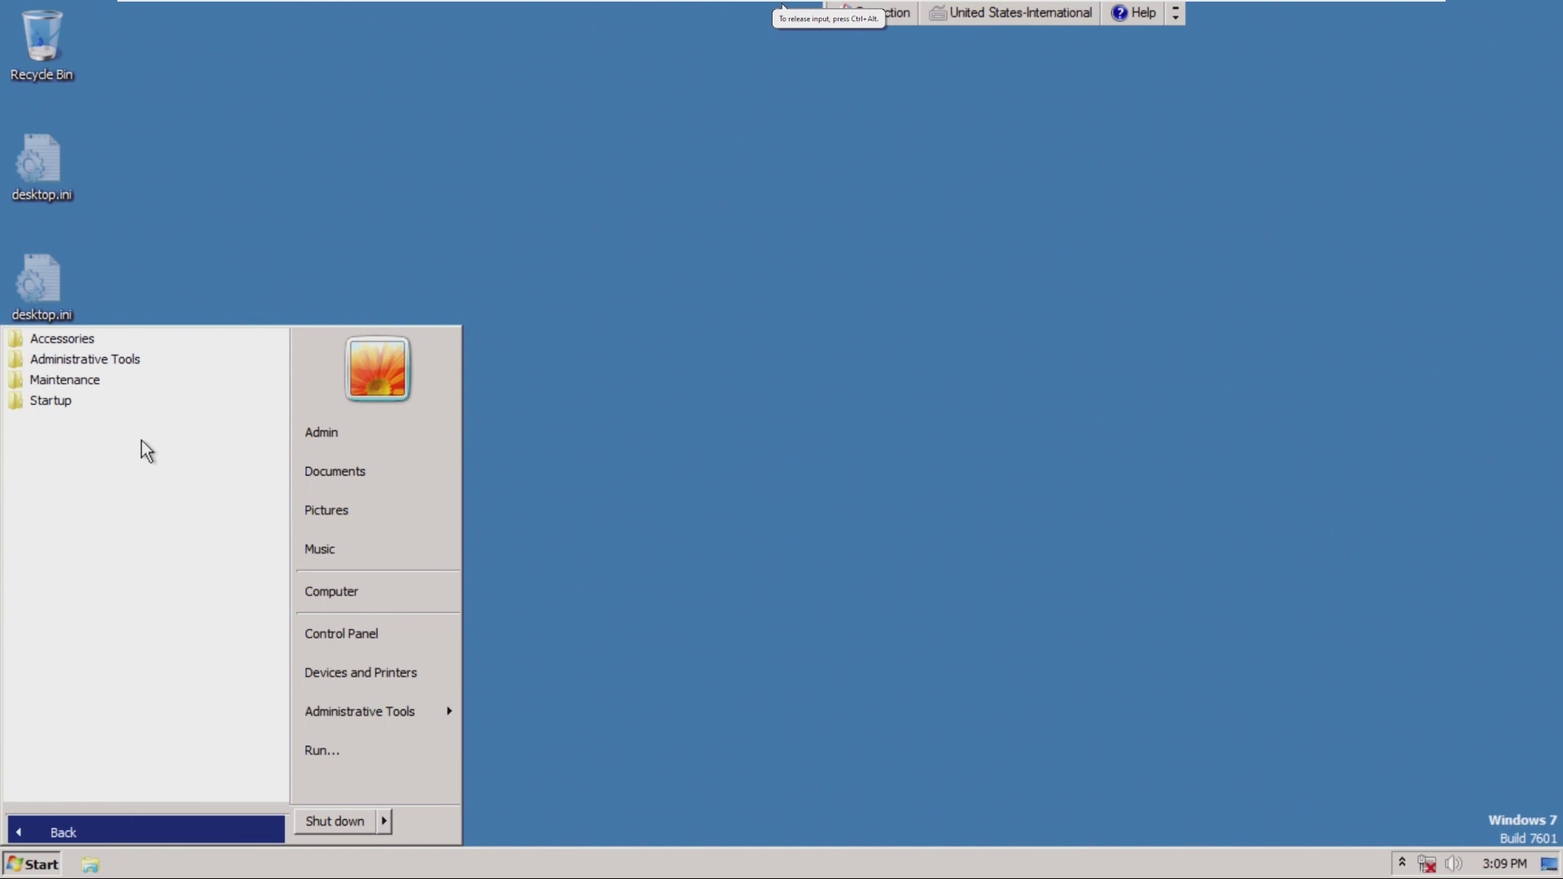
{"action": "left_click", "coordinate": [154, 401]}
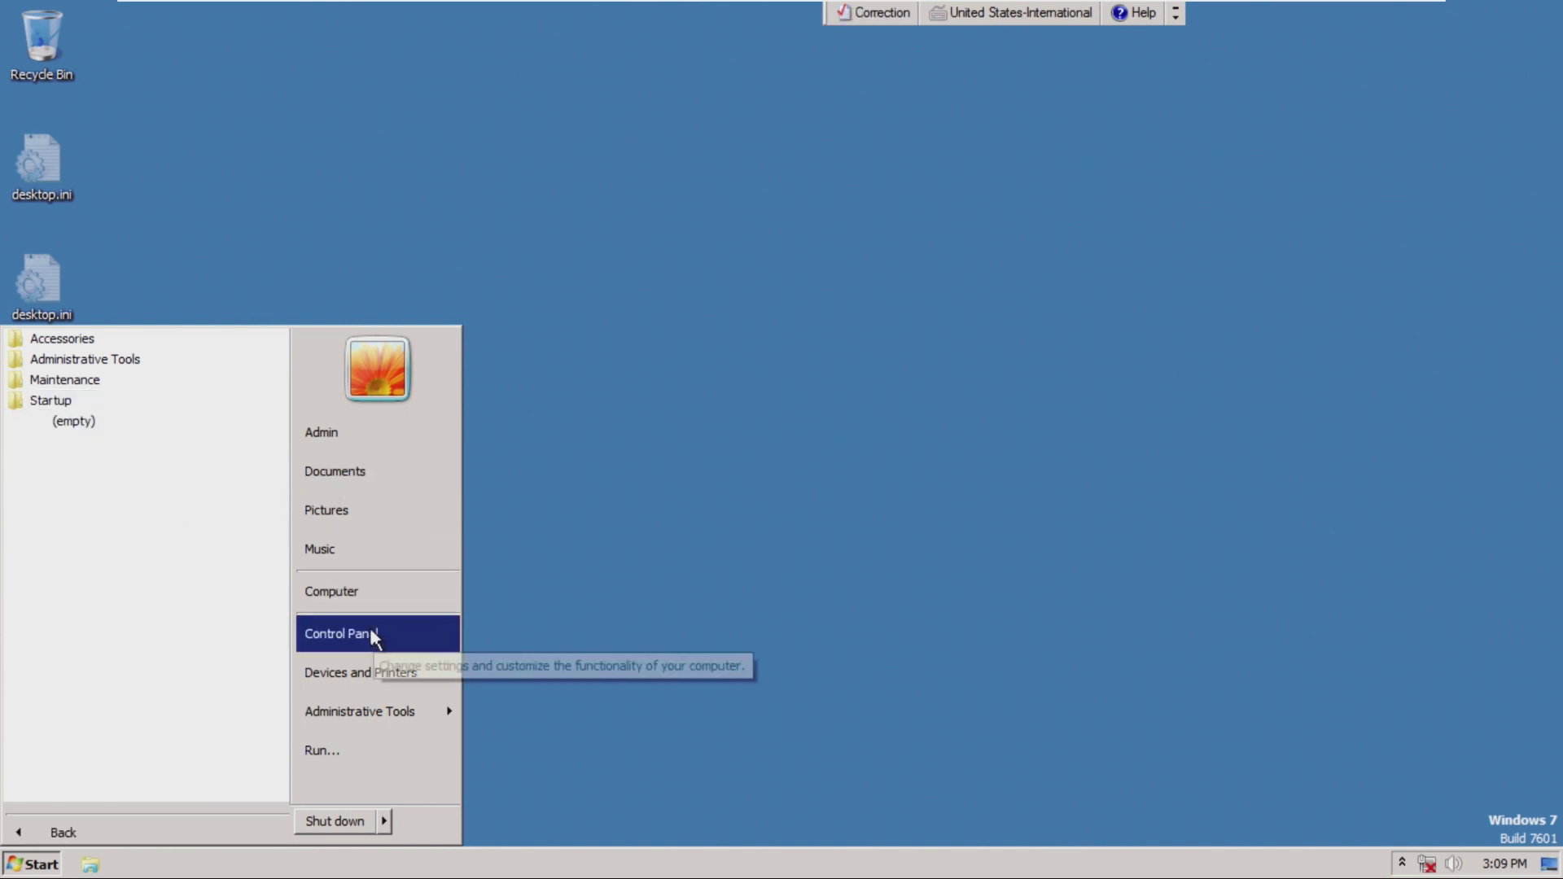
{"action": "mouse_move", "coordinate": [378, 706]}
{"action": "left_click", "coordinate": [380, 753]}
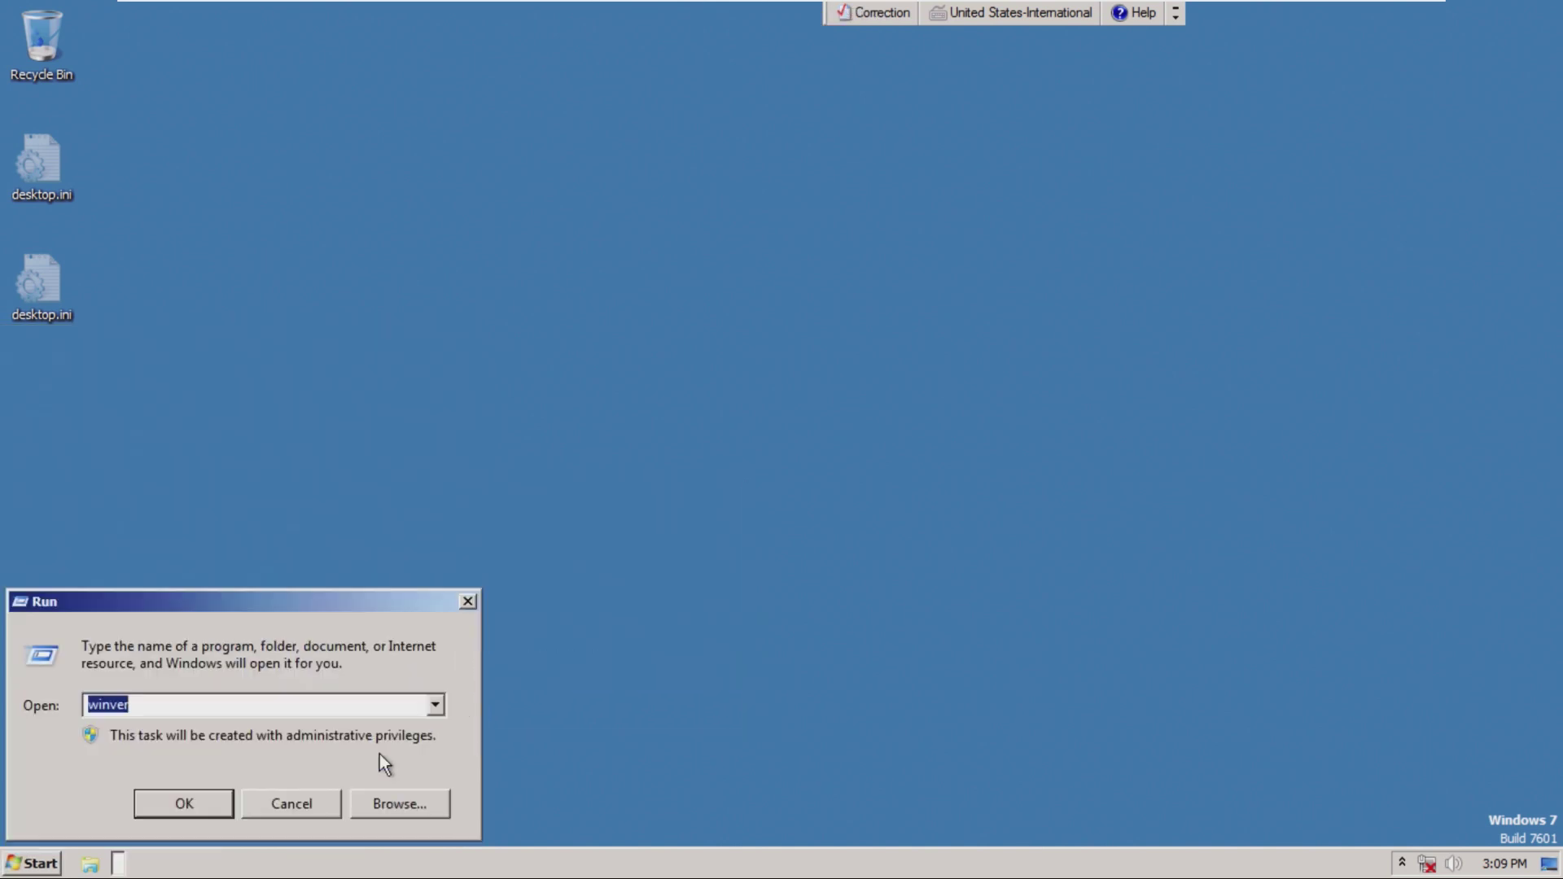
{"action": "left_click", "coordinate": [387, 795]}
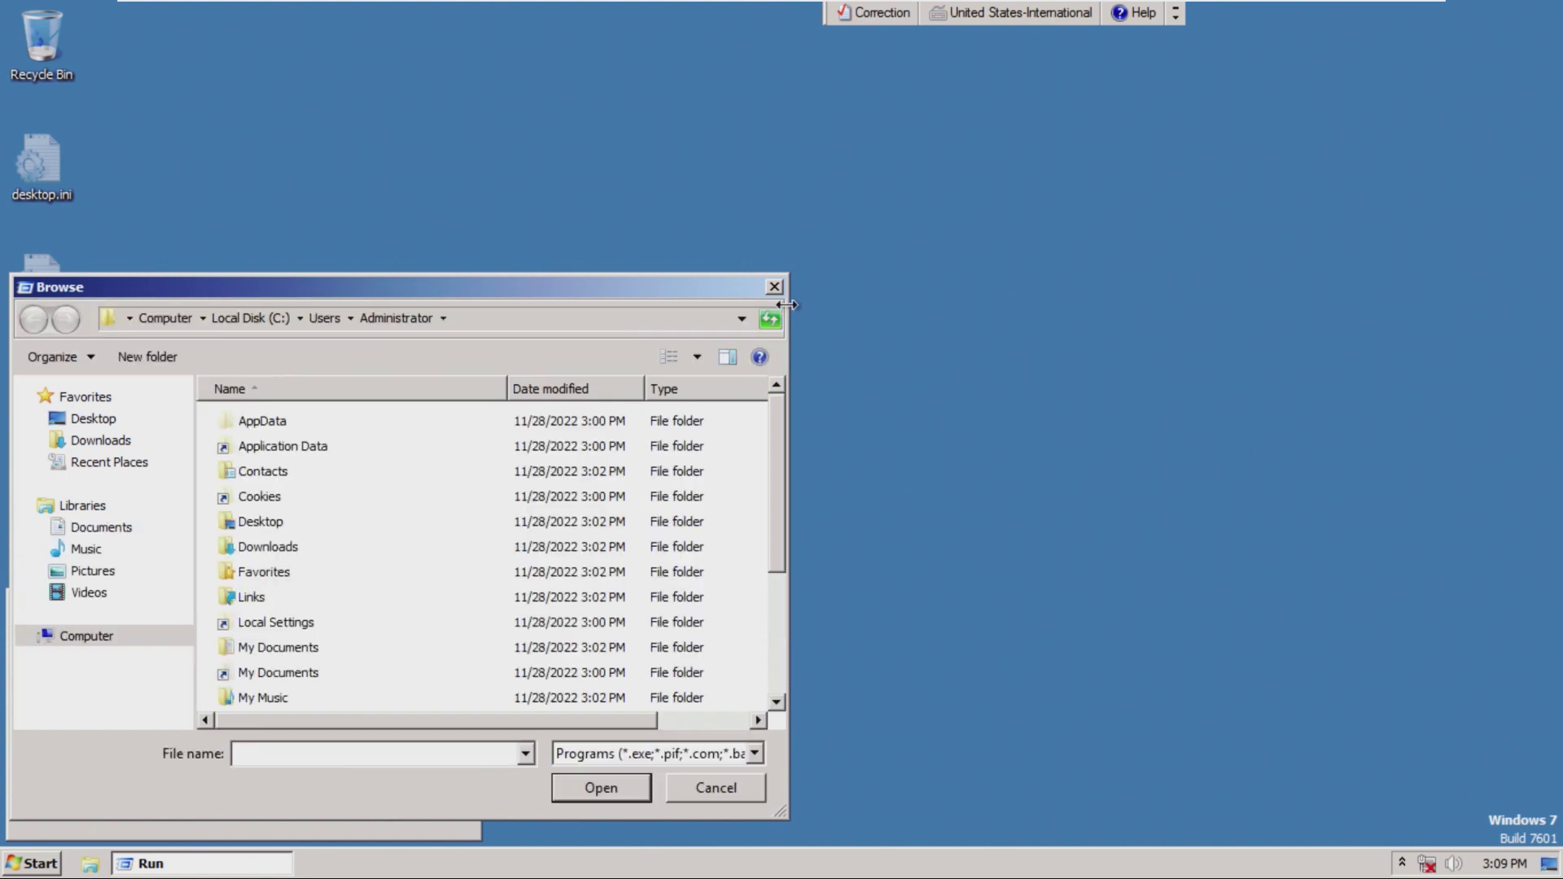
{"action": "left_click", "coordinate": [775, 285]}
{"action": "left_click", "coordinate": [468, 604]}
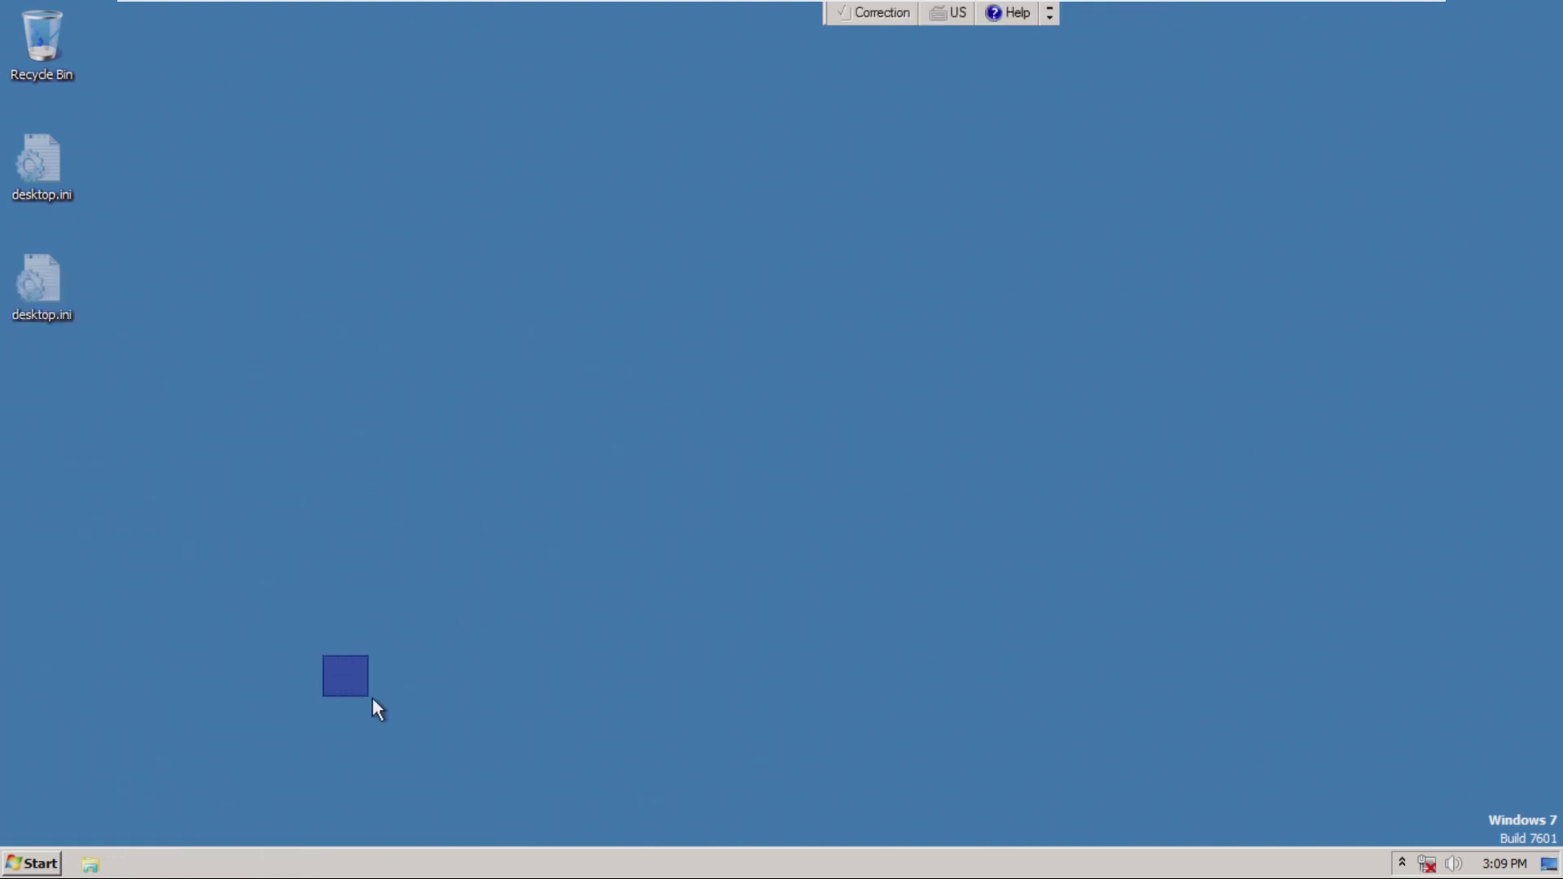
Step: View taskbar properties, then open Screen Resolution (1366 × 768) and identify display 1
{"action": "right_click", "coordinate": [316, 861]}
{"action": "left_click", "coordinate": [364, 839]}
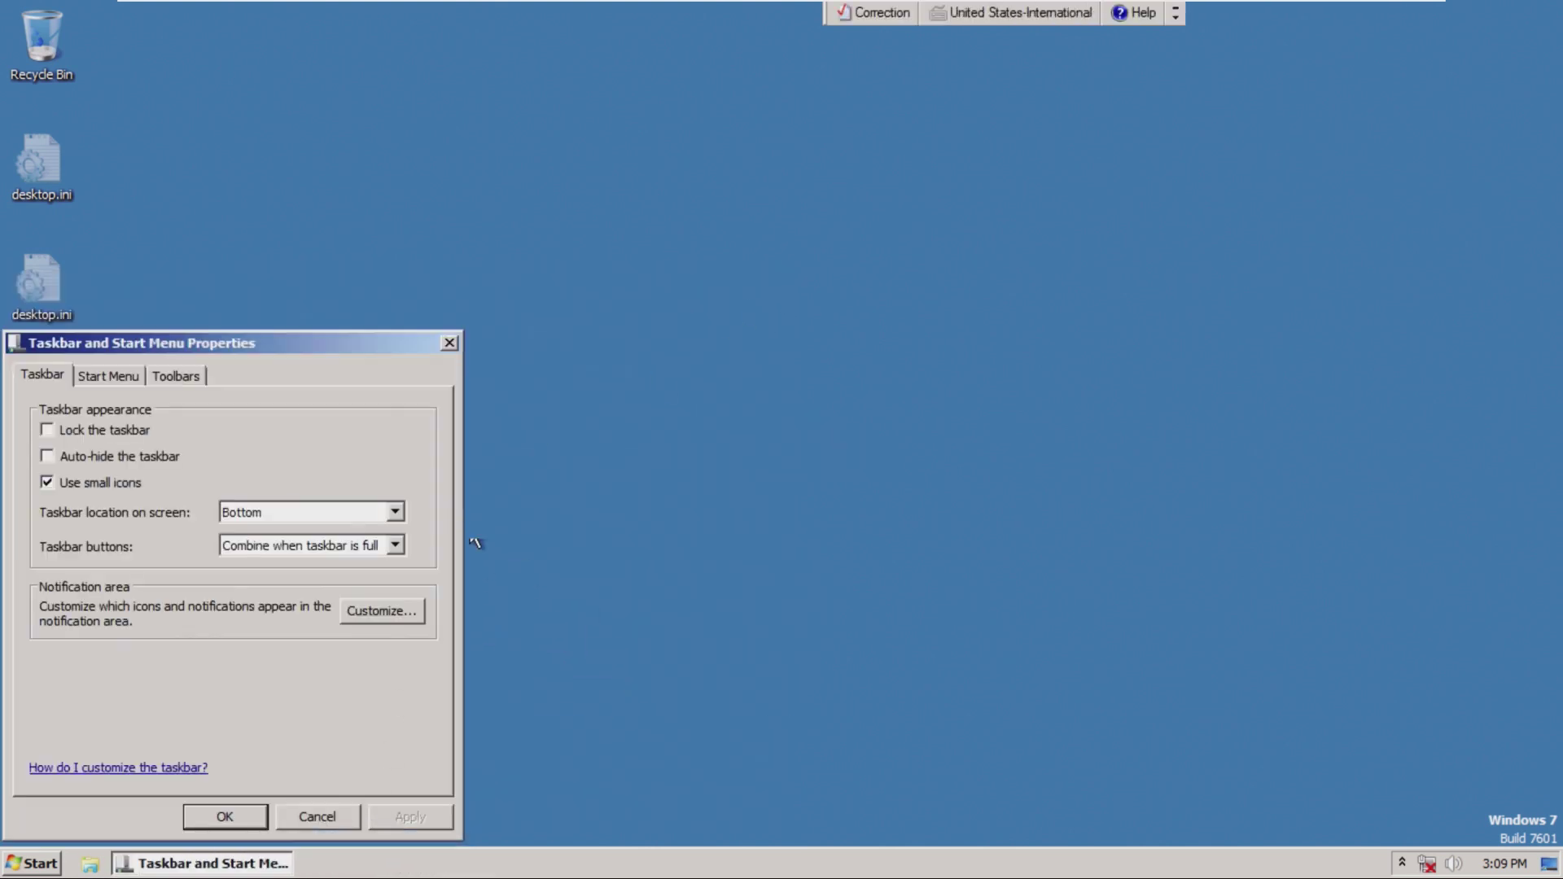
{"action": "left_click", "coordinate": [442, 341]}
{"action": "right_click", "coordinate": [441, 340]}
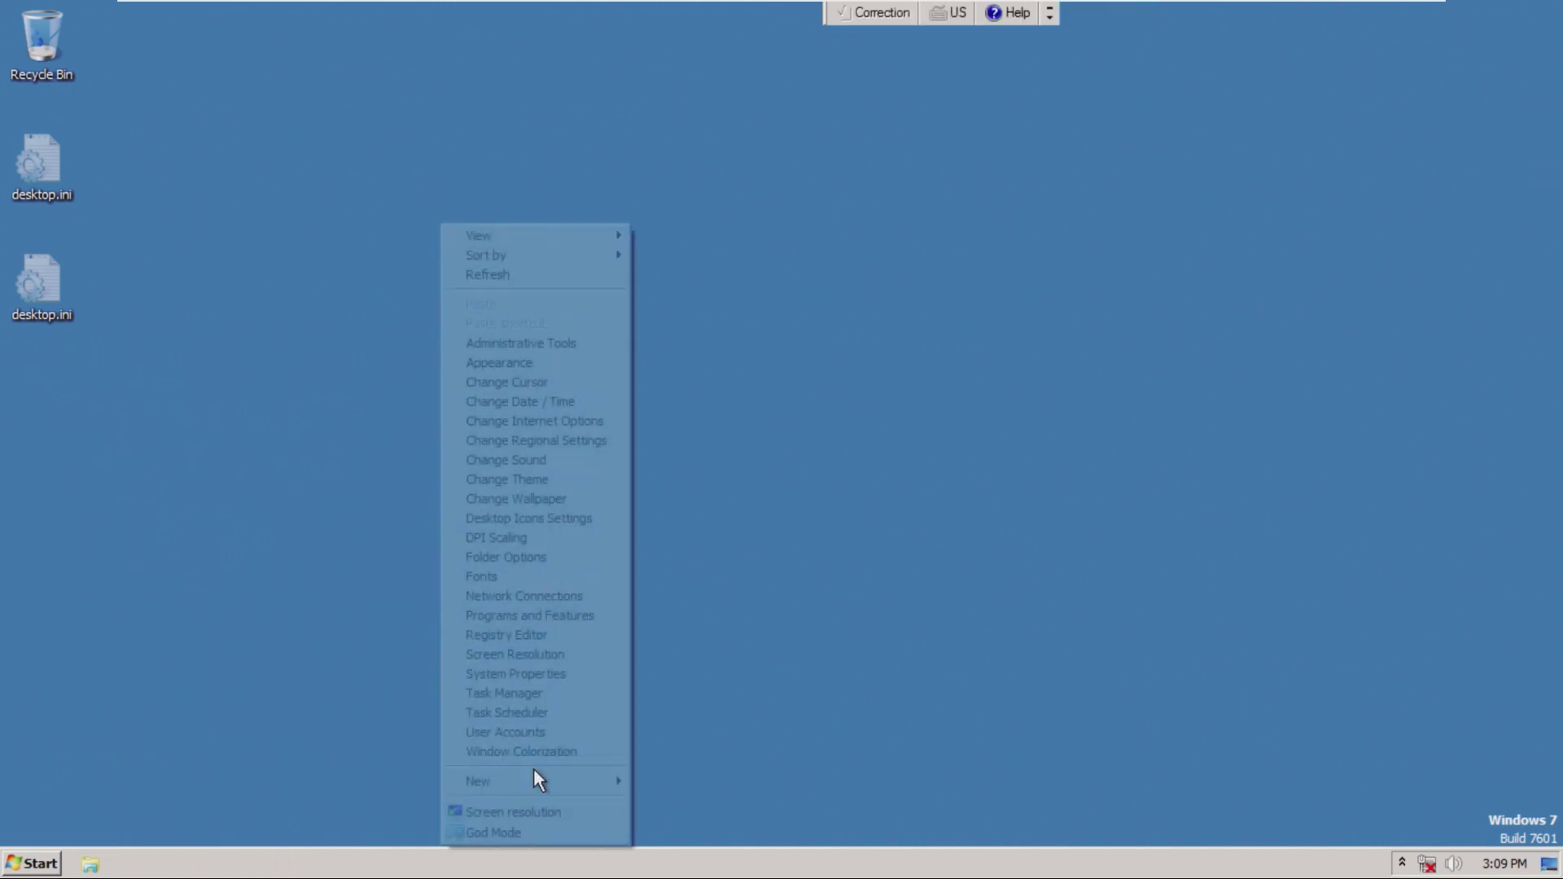
{"action": "left_click", "coordinate": [533, 813]}
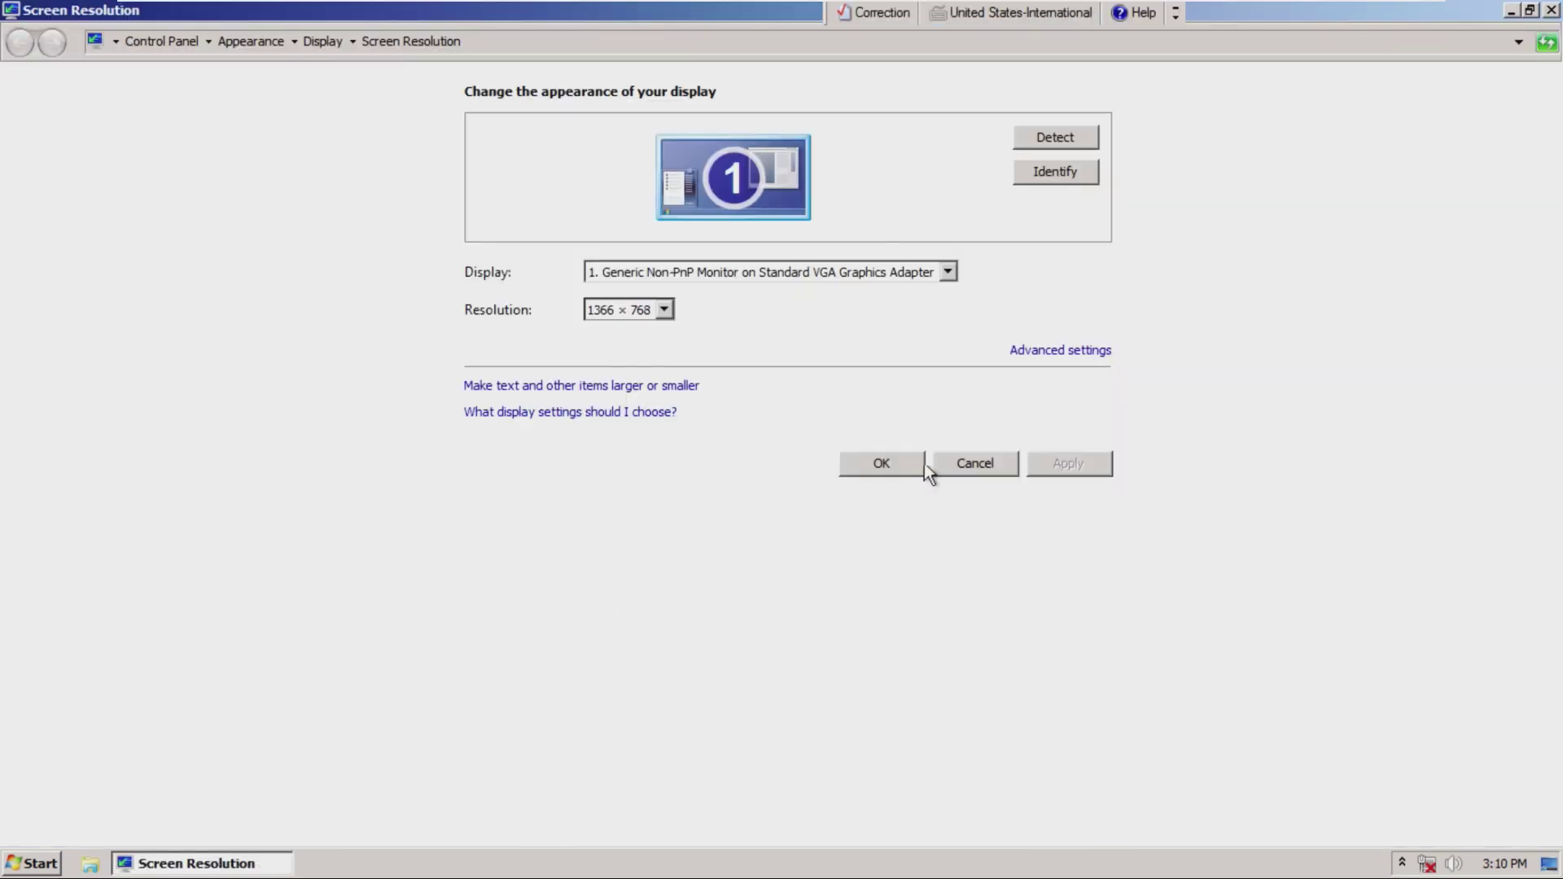
{"action": "left_click", "coordinate": [1056, 172]}
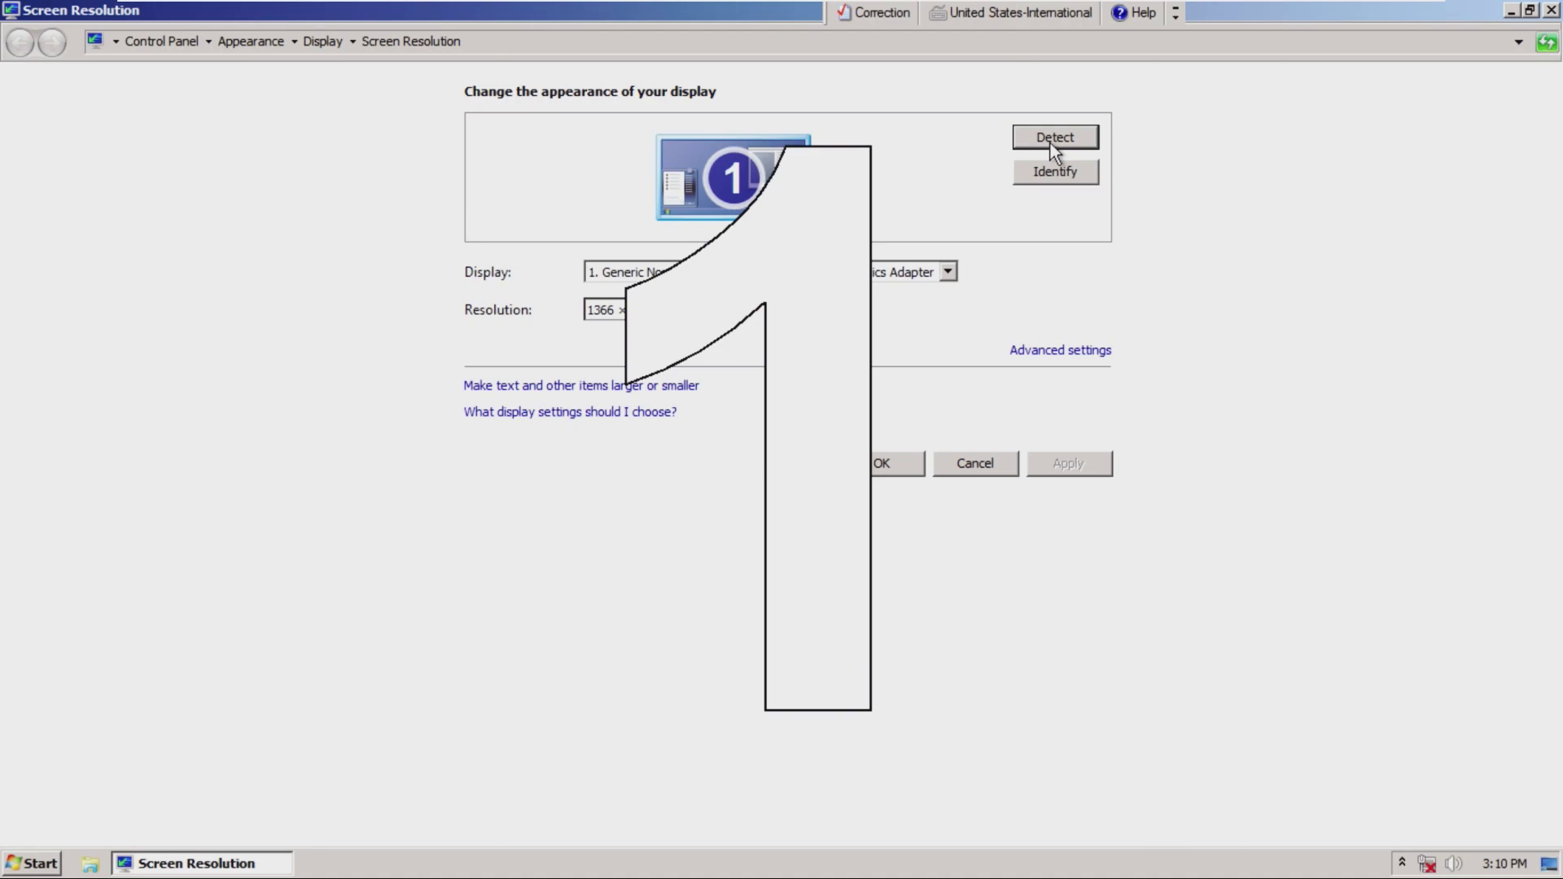